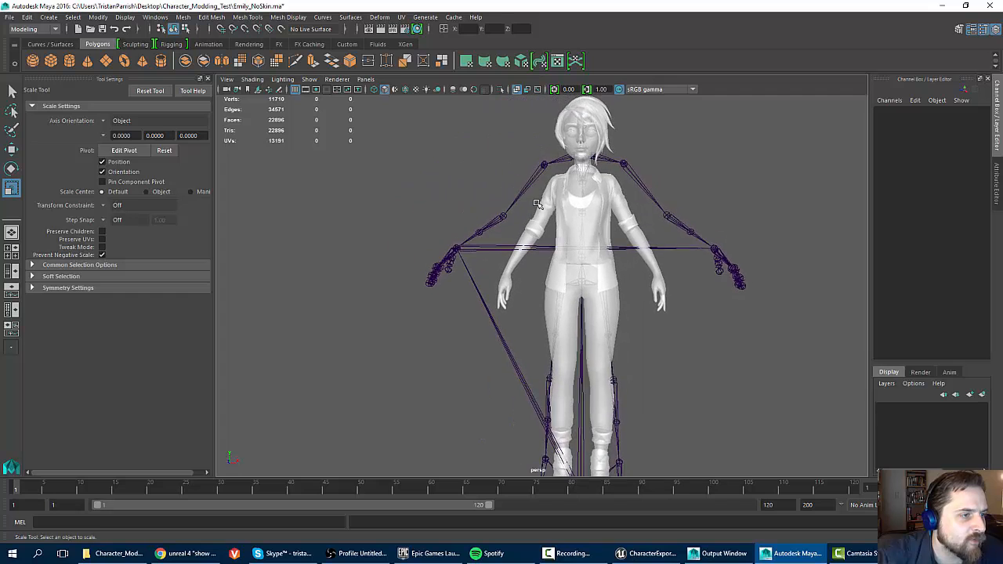
Select the spine_01 joint and examine how the skeleton lines up with the character mesh.
{"action": "right_click_drag", "start_coordinate": [525, 197], "coordinate": [634, 168], "text": "alt"}
{"action": "middle_click_drag", "start_coordinate": [634, 168], "coordinate": [621, 188], "text": "alt"}
{"action": "left_click_drag", "start_coordinate": [582, 186], "coordinate": [574, 192], "text": "alt"}
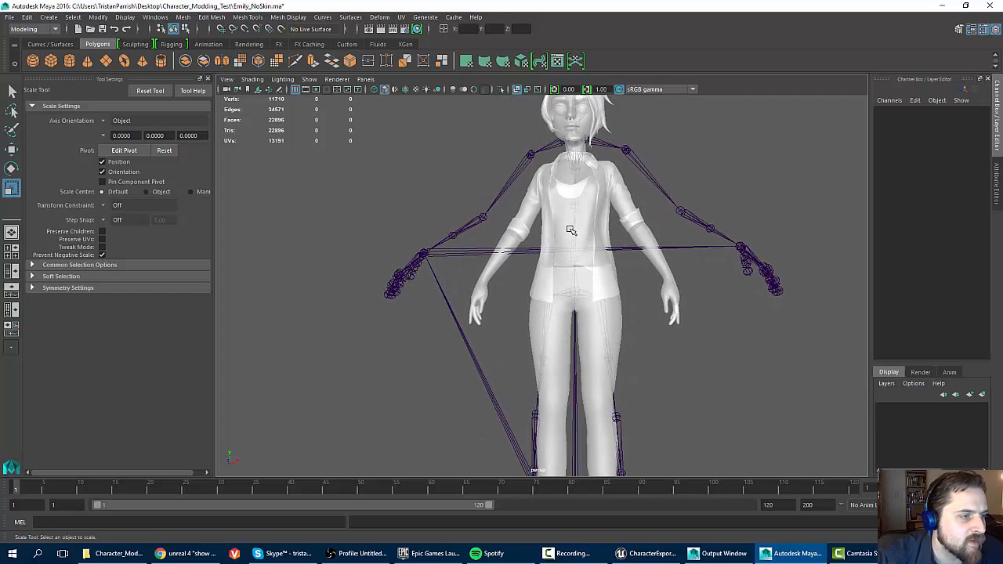
{"action": "left_click", "coordinate": [578, 260]}
{"action": "key", "text": "w"}
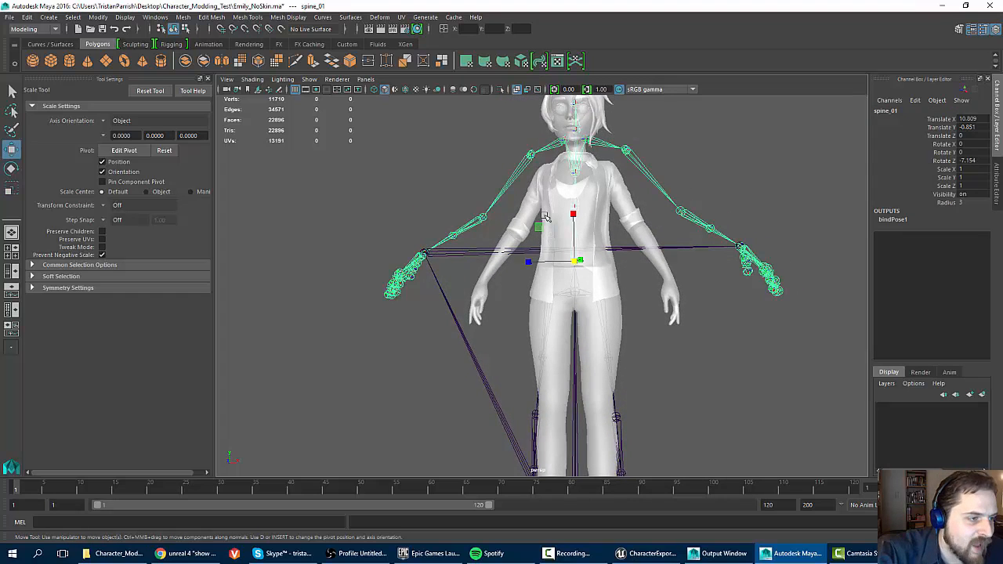
{"action": "scroll", "coordinate": [550, 205], "scroll_direction": "up", "scroll_amount": 3}
{"action": "mouse_move", "coordinate": [550, 205]}
{"action": "left_mouse_down", "text": "alt"}
{"action": "mouse_move", "coordinate": [540, 212]}
{"action": "mouse_move", "coordinate": [521, 202]}
{"action": "mouse_move", "coordinate": [561, 204]}
{"action": "left_mouse_up", "text": "alt"}
{"action": "scroll", "coordinate": [539, 213], "scroll_direction": "down", "scroll_amount": 5}
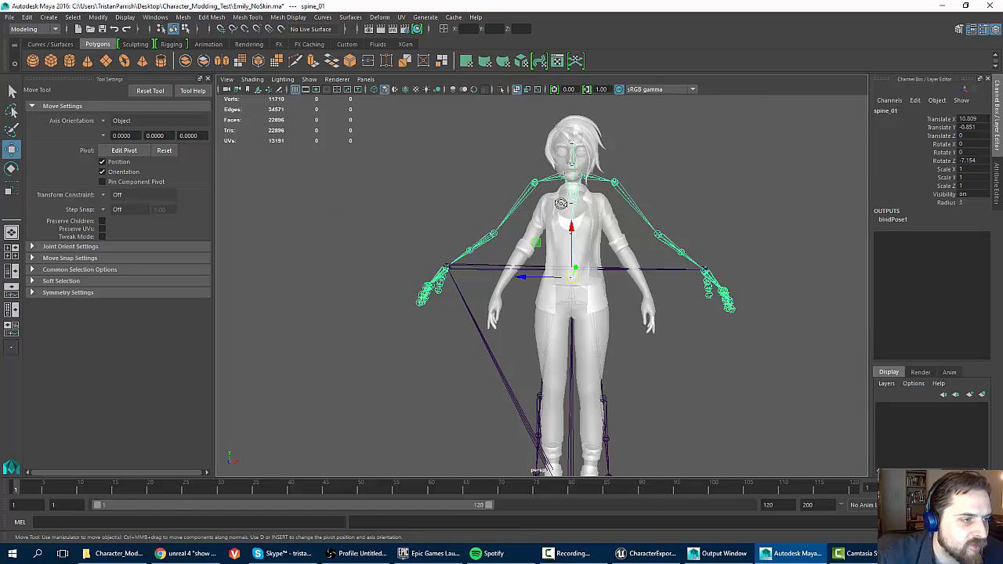
{"action": "mouse_move", "coordinate": [561, 204]}
{"action": "left_mouse_down", "text": "alt"}
{"action": "mouse_move", "coordinate": [548, 205]}
{"action": "mouse_move", "coordinate": [572, 205]}
{"action": "mouse_move", "coordinate": [521, 211]}
{"action": "mouse_move", "coordinate": [580, 199]}
{"action": "left_mouse_up", "text": "alt"}
{"action": "scroll", "coordinate": [588, 277], "scroll_direction": "down", "scroll_amount": 5}
{"action": "middle_click_drag", "start_coordinate": [587, 277], "coordinate": [574, 214], "text": "alt"}
{"action": "left_click_drag", "start_coordinate": [574, 215], "coordinate": [536, 241], "text": "alt"}
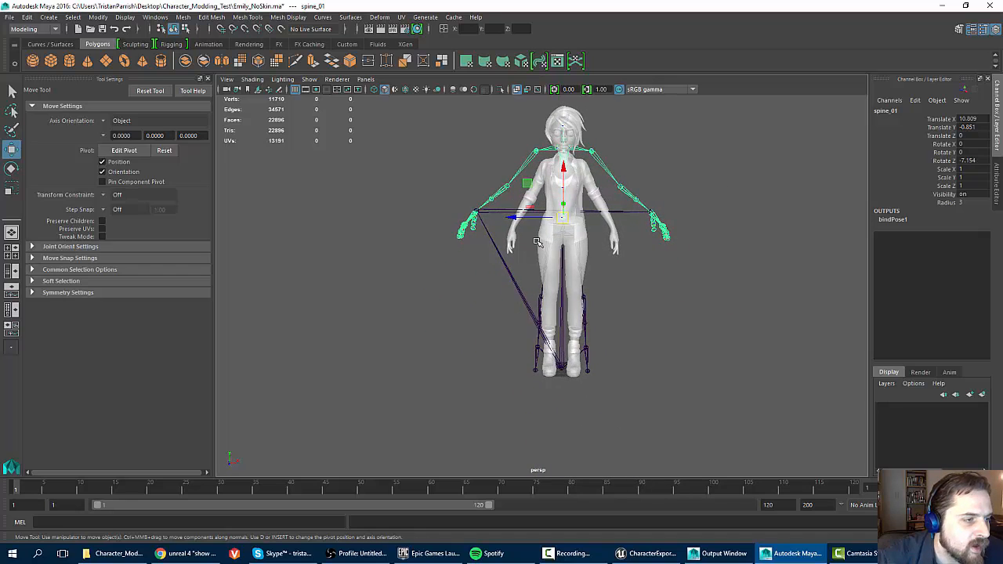
Try rotating the thigh_r joint inward about its Y axis so the leg chain runs inside the leg mesh.
{"action": "scroll", "coordinate": [536, 241], "scroll_direction": "up", "scroll_amount": 3}
{"action": "left_click", "coordinate": [553, 226]}
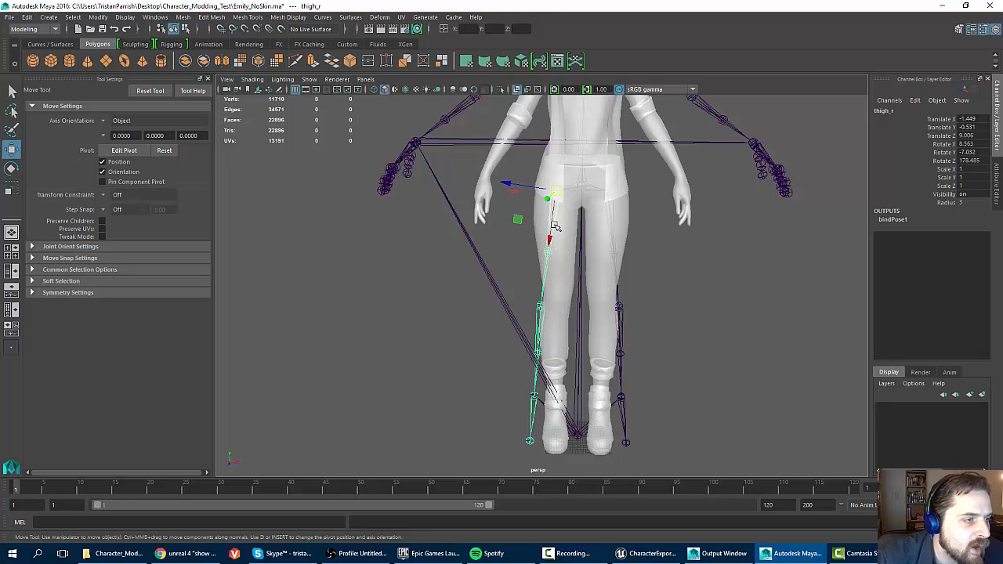
{"action": "key", "text": "e"}
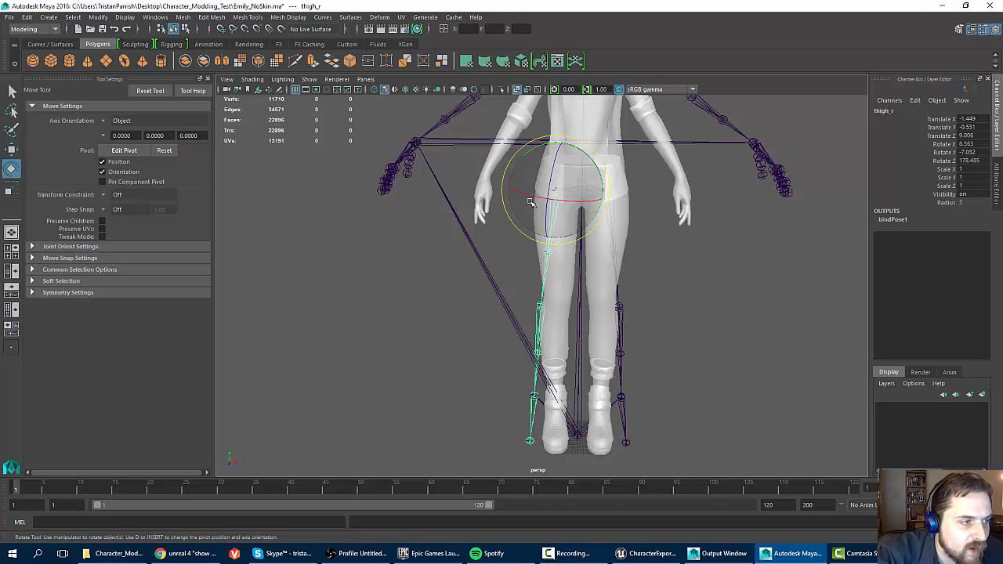
{"action": "left_click", "coordinate": [536, 147]}
{"action": "left_click_drag", "start_coordinate": [530, 149], "coordinate": [532, 148]}
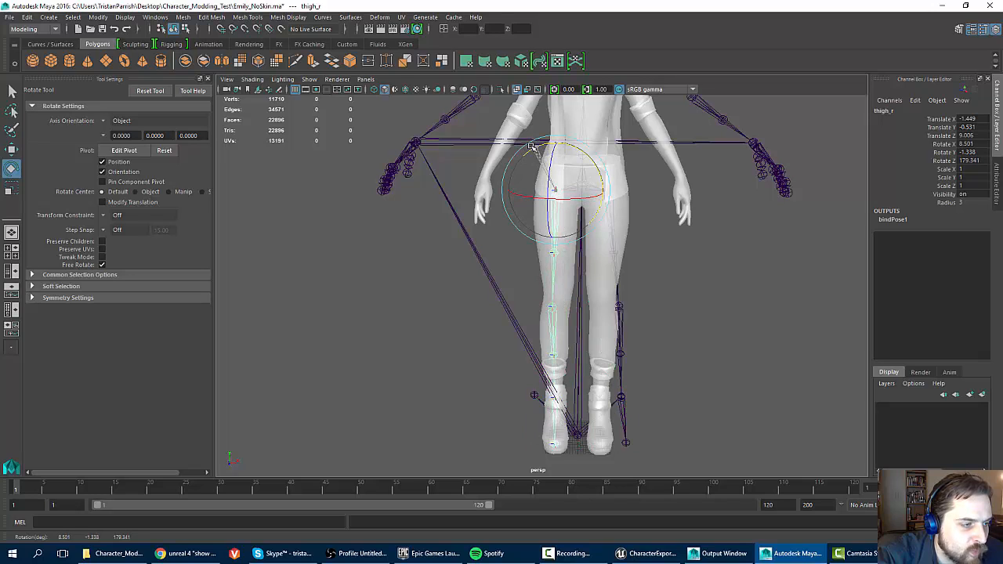
Inspect the calf_r, thigh_l and thigh_r joints from several angles to check their placement inside the legs.
{"action": "key", "text": "w"}
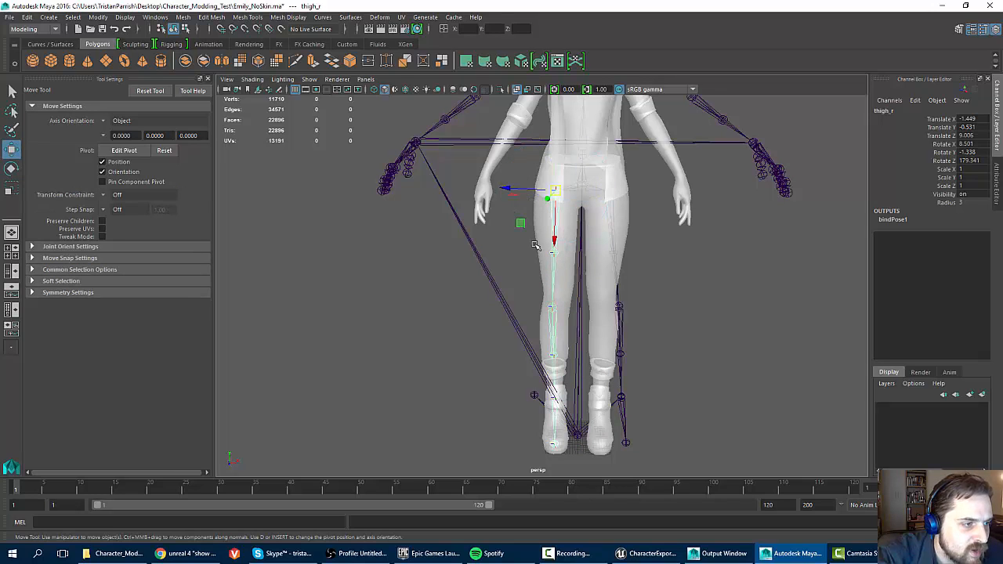
{"action": "scroll", "coordinate": [536, 264], "scroll_direction": "up", "scroll_amount": 3}
{"action": "left_click_drag", "start_coordinate": [562, 234], "coordinate": [600, 224], "text": "alt"}
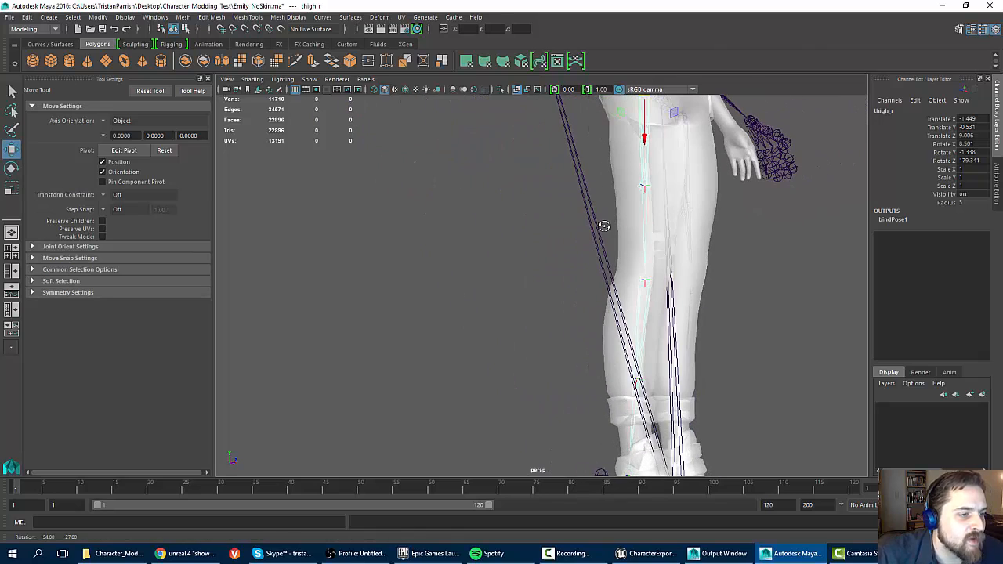
{"action": "left_click", "coordinate": [635, 274]}
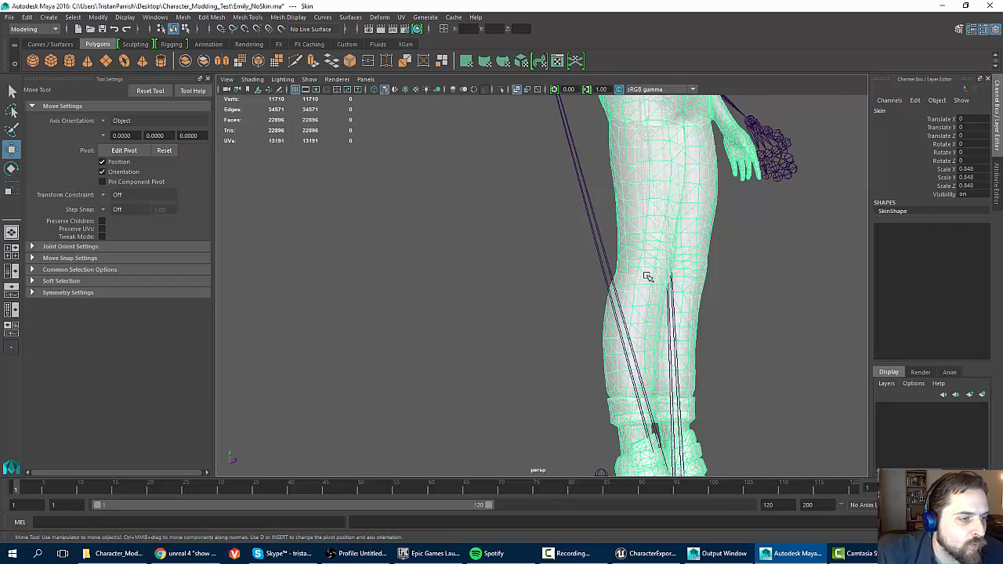
{"action": "left_click", "coordinate": [647, 277]}
{"action": "left_click_drag", "start_coordinate": [639, 284], "coordinate": [406, 280], "text": "alt"}
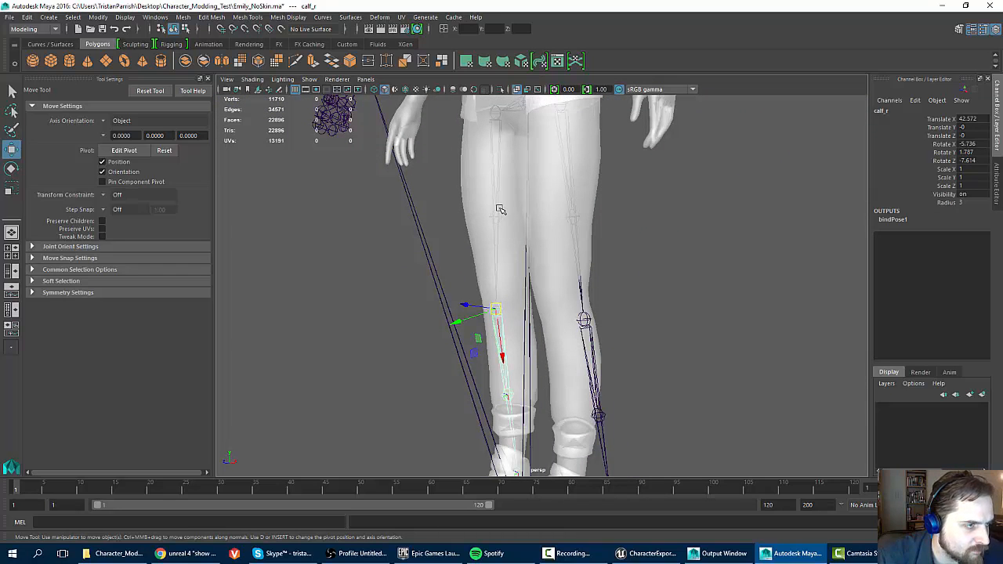
{"action": "left_click_drag", "start_coordinate": [500, 209], "coordinate": [567, 172], "text": "alt"}
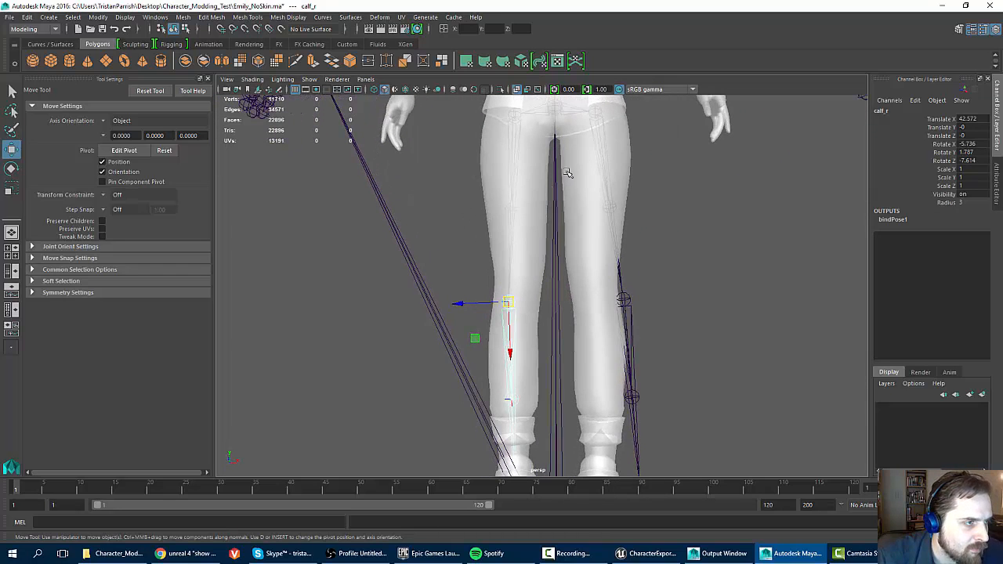
{"action": "left_click", "coordinate": [623, 278]}
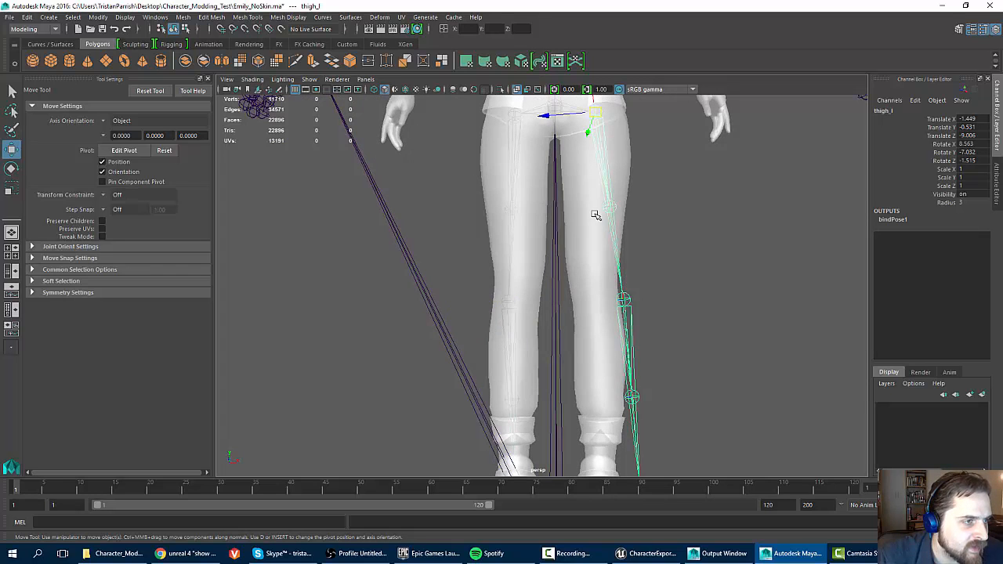
{"action": "left_click_drag", "start_coordinate": [595, 214], "coordinate": [567, 229], "text": "alt"}
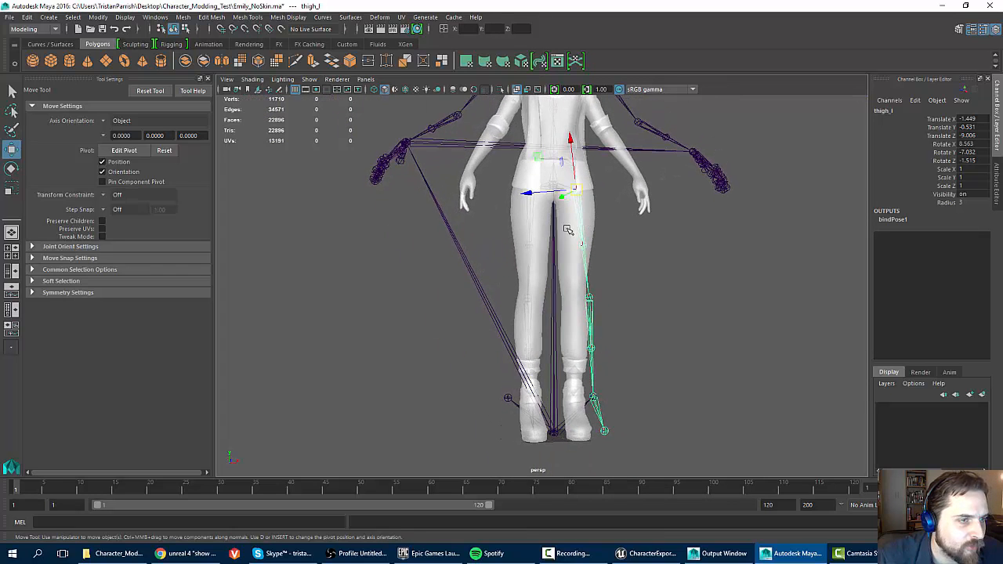
{"action": "left_click", "coordinate": [525, 249]}
{"action": "left_click", "coordinate": [528, 212]}
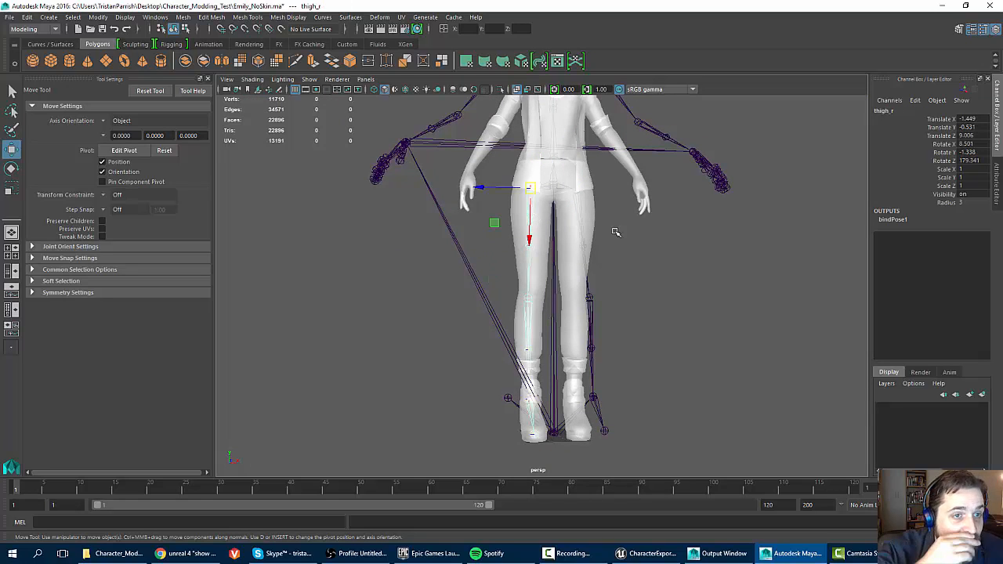
Undo the recent joint selections and the rotation of the thigh_r joint.
{"action": "key", "text": "Down"}
{"action": "key", "text": "Up"}
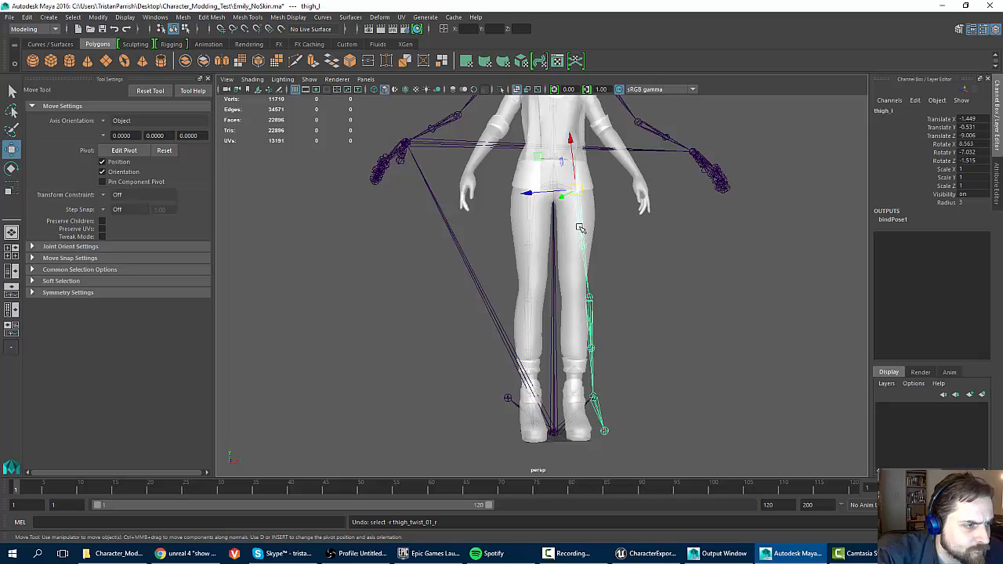
{"action": "key", "text": "Down"}
{"action": "key", "text": "ctrl+z"}
{"action": "key", "text": "ctrl+z"}
{"action": "key", "text": "ctrl+z"}
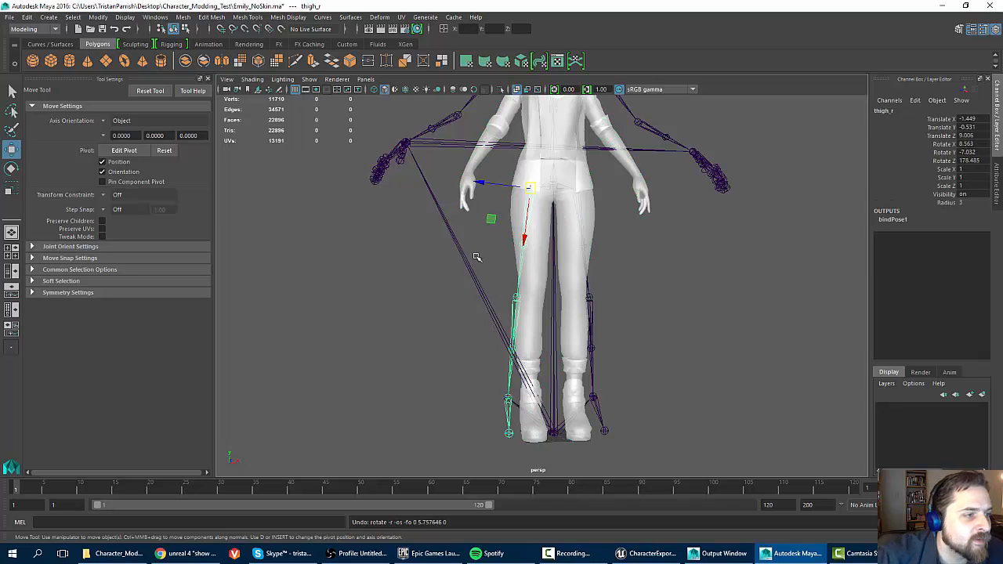
Compare the rotation values of the thigh_r and thigh_l joints and their positions relative to the legs.
{"action": "middle_click_drag", "start_coordinate": [462, 232], "coordinate": [443, 341], "text": "alt"}
{"action": "mouse_move", "coordinate": [437, 244]}
{"action": "left_mouse_down", "text": "alt"}
{"action": "mouse_move", "coordinate": [417, 269]}
{"action": "mouse_move", "coordinate": [433, 237]}
{"action": "left_mouse_up", "text": "alt"}
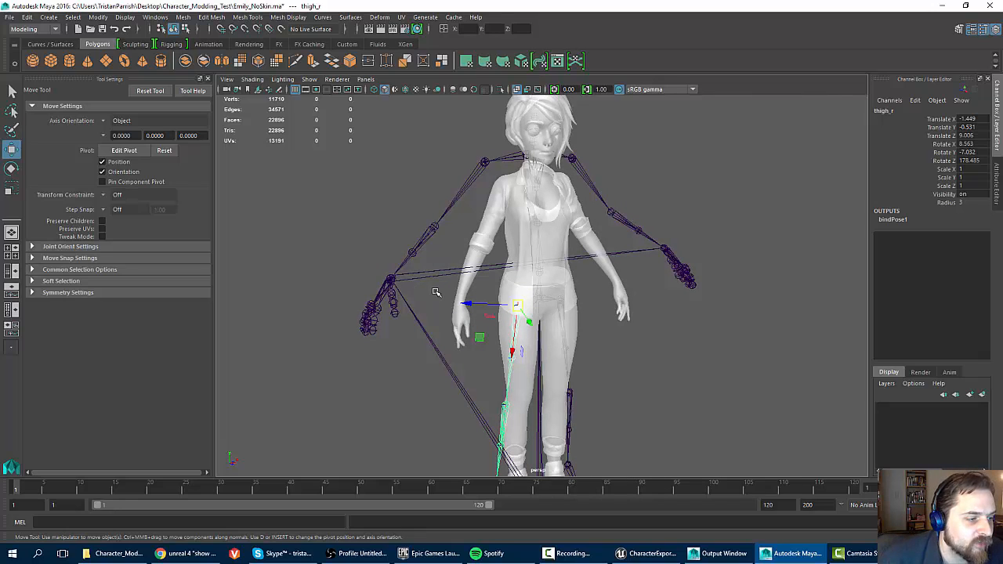
{"action": "scroll", "coordinate": [463, 326], "scroll_direction": "down", "scroll_amount": 3}
{"action": "scroll", "coordinate": [471, 342], "scroll_direction": "up", "scroll_amount": 3}
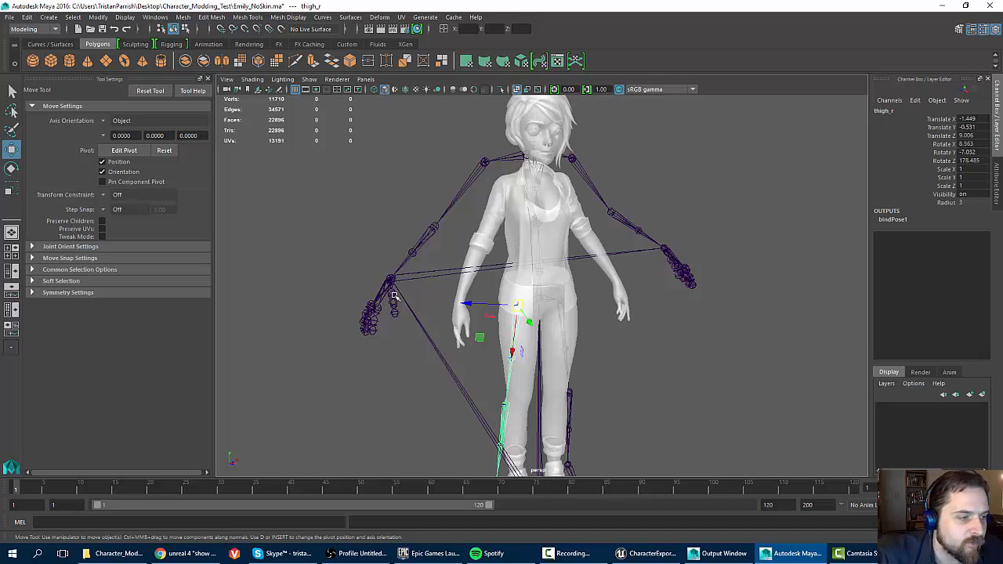
{"action": "left_click_drag", "start_coordinate": [395, 295], "coordinate": [396, 271], "text": "alt"}
{"action": "middle_click_drag", "start_coordinate": [451, 318], "coordinate": [467, 220], "text": "alt"}
{"action": "scroll", "coordinate": [472, 224], "scroll_direction": "up", "scroll_amount": 2}
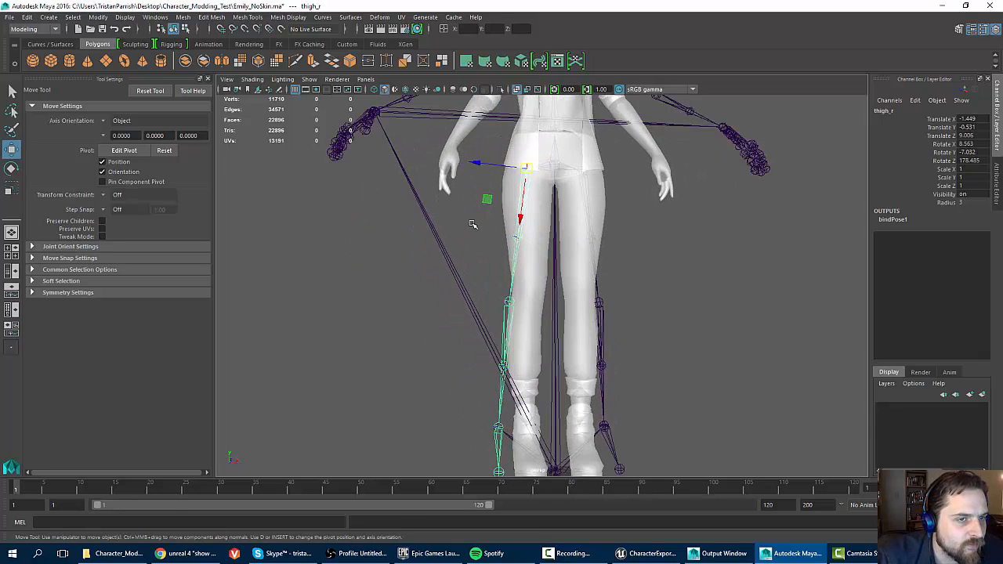
{"action": "scroll", "coordinate": [534, 207], "scroll_direction": "up", "scroll_amount": 2}
{"action": "mouse_move", "coordinate": [518, 217]}
{"action": "left_mouse_down", "text": "alt"}
{"action": "mouse_move", "coordinate": [497, 232]}
{"action": "mouse_move", "coordinate": [502, 219]}
{"action": "left_mouse_up", "text": "alt"}
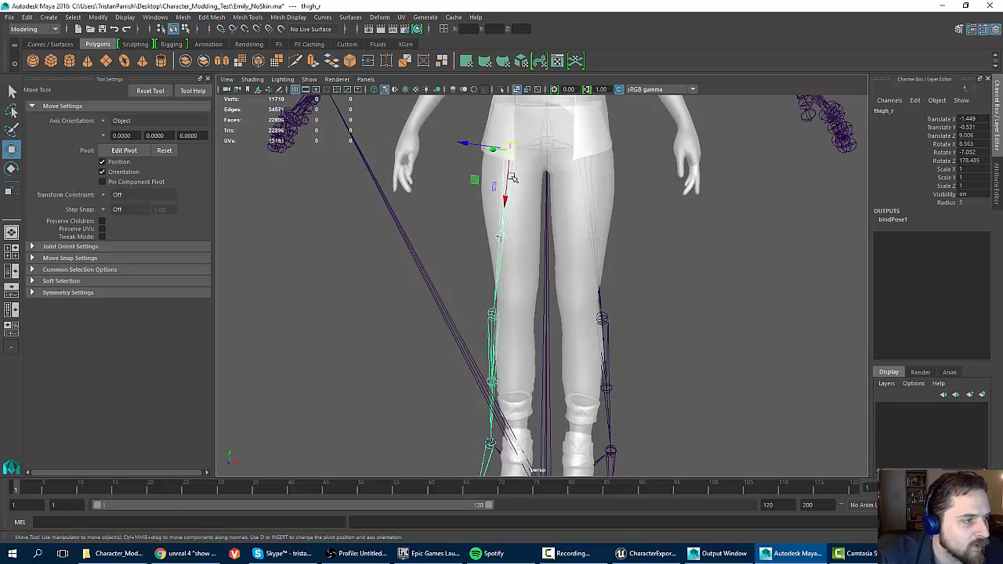
{"action": "left_click", "coordinate": [602, 296]}
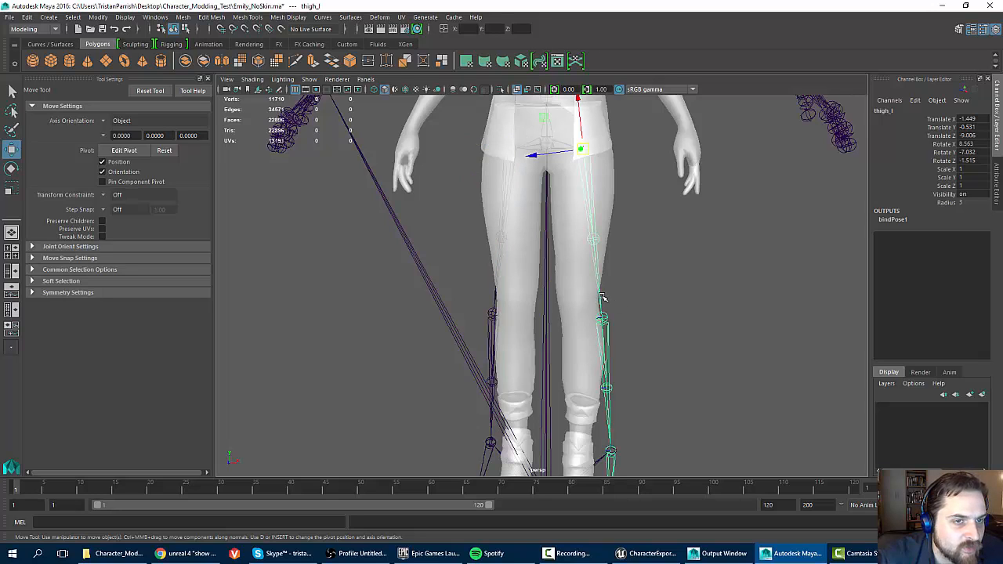
{"action": "left_click", "coordinate": [495, 299]}
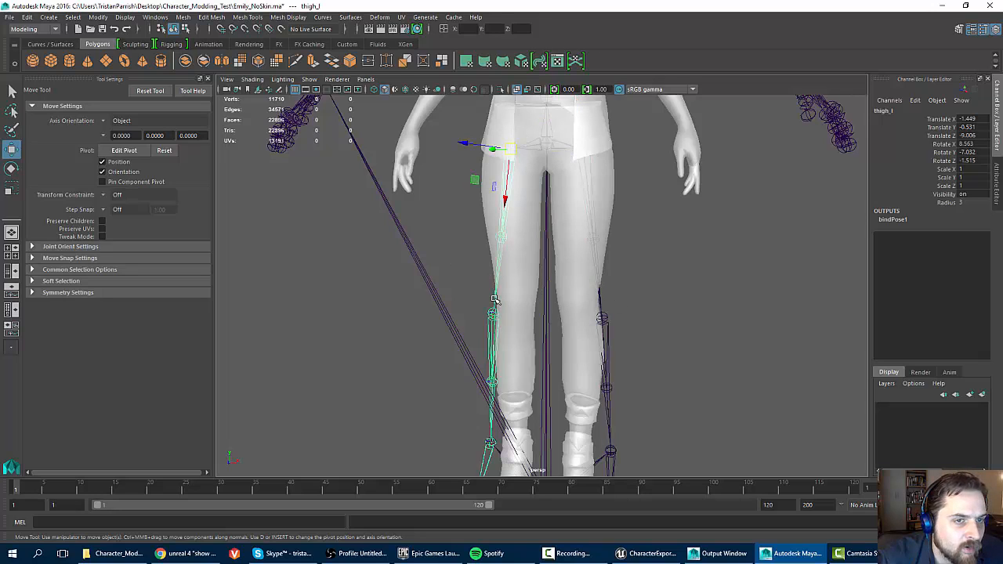
{"action": "left_click", "coordinate": [602, 297]}
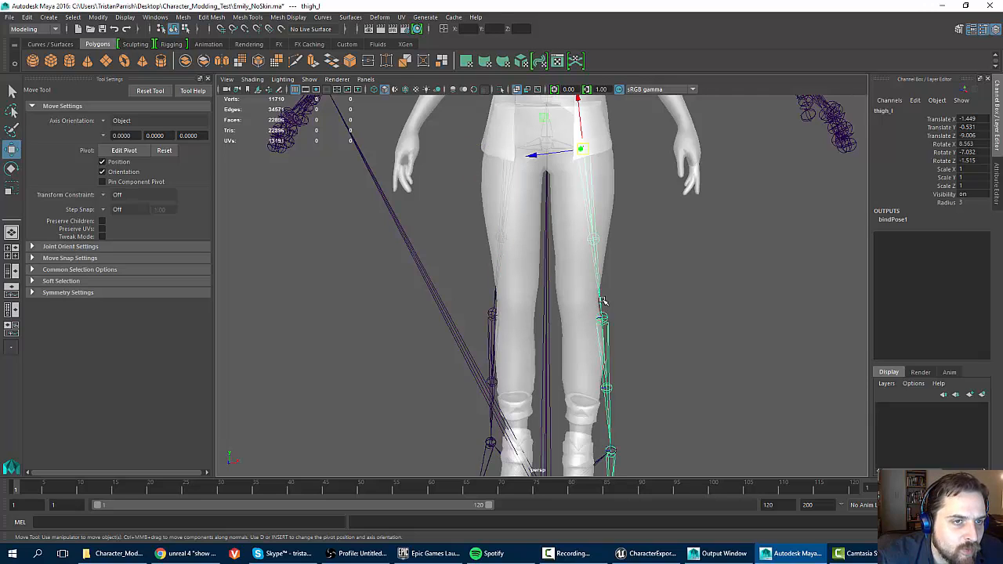
{"action": "left_click", "coordinate": [496, 296]}
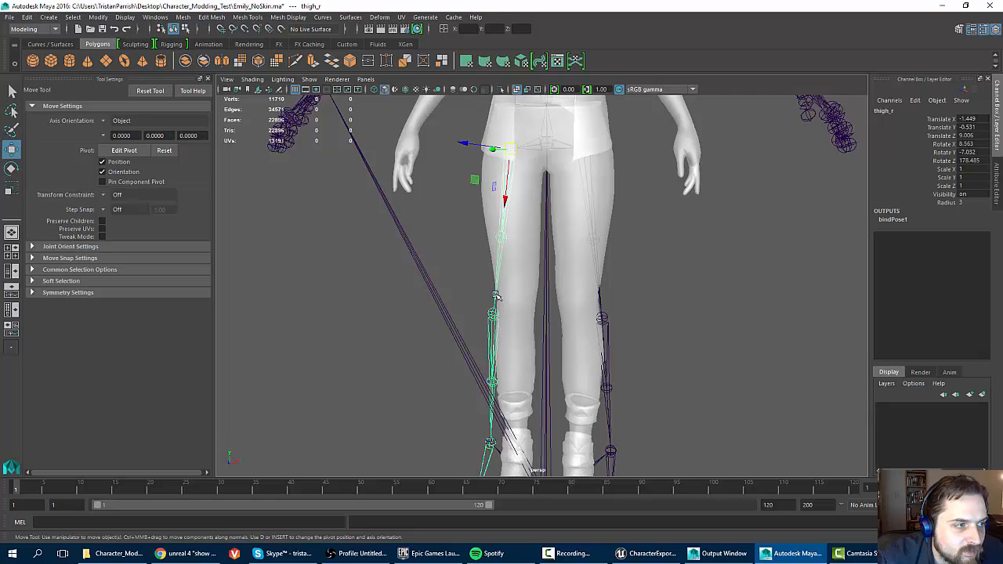
Try rotating the thigh_r joint freely about its Y axis into the leg mesh, and undo the rotation.
{"action": "left_click_drag", "start_coordinate": [470, 200], "coordinate": [541, 183], "text": "alt"}
{"action": "key", "text": "e"}
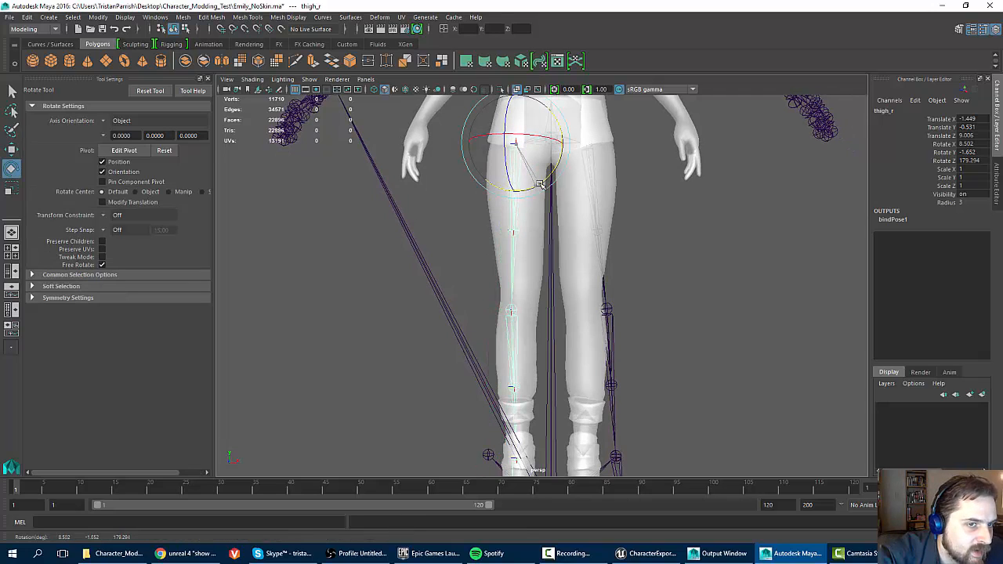
{"action": "key", "text": "ctrl+z"}
{"action": "key", "text": "w"}
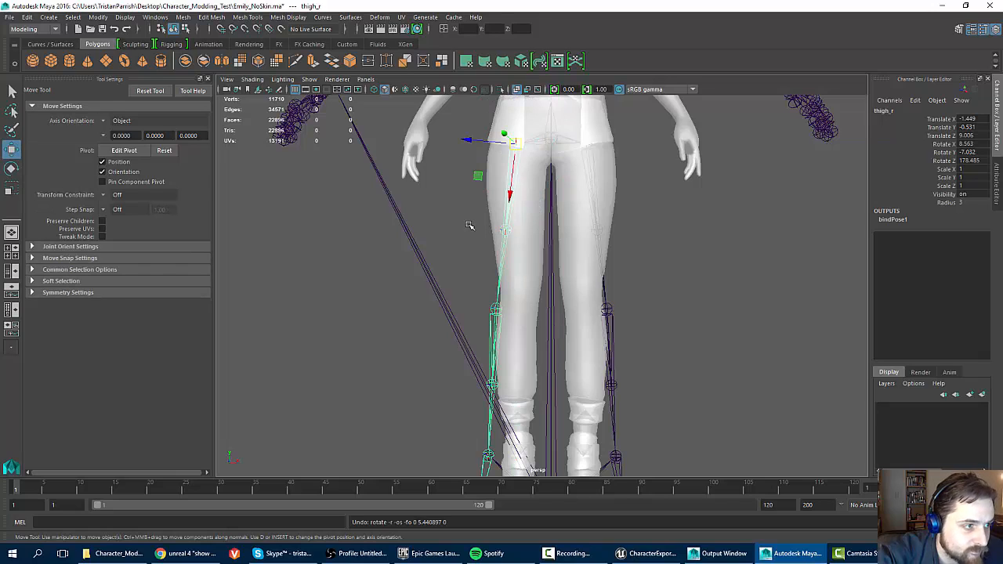
Turn on discrete rotation for the Rotate tool with an Absolute step snap of 1.00.
{"action": "key", "text": "e"}
{"action": "left_click", "coordinate": [449, 205]}
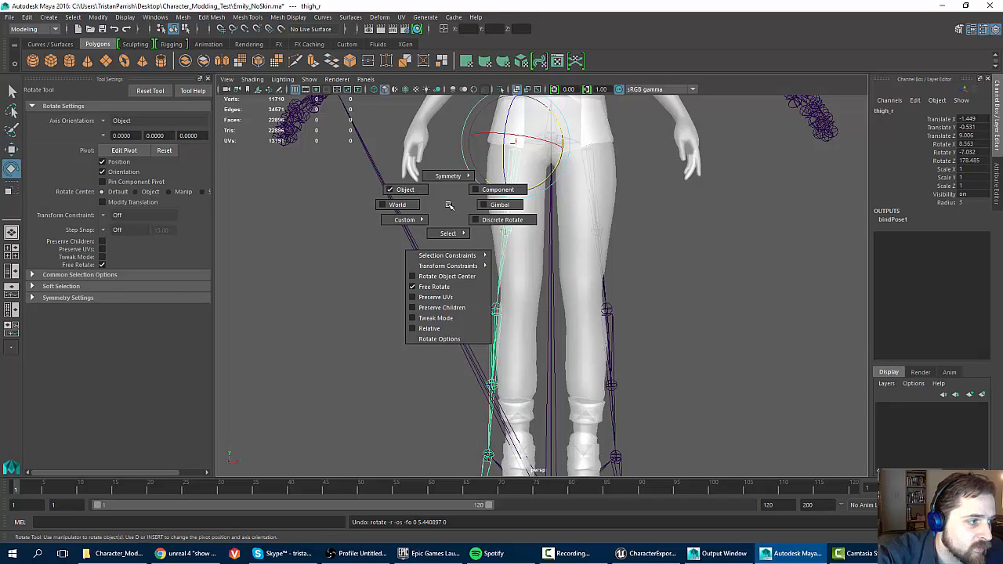
{"action": "left_click_drag", "start_coordinate": [469, 209], "coordinate": [475, 217]}
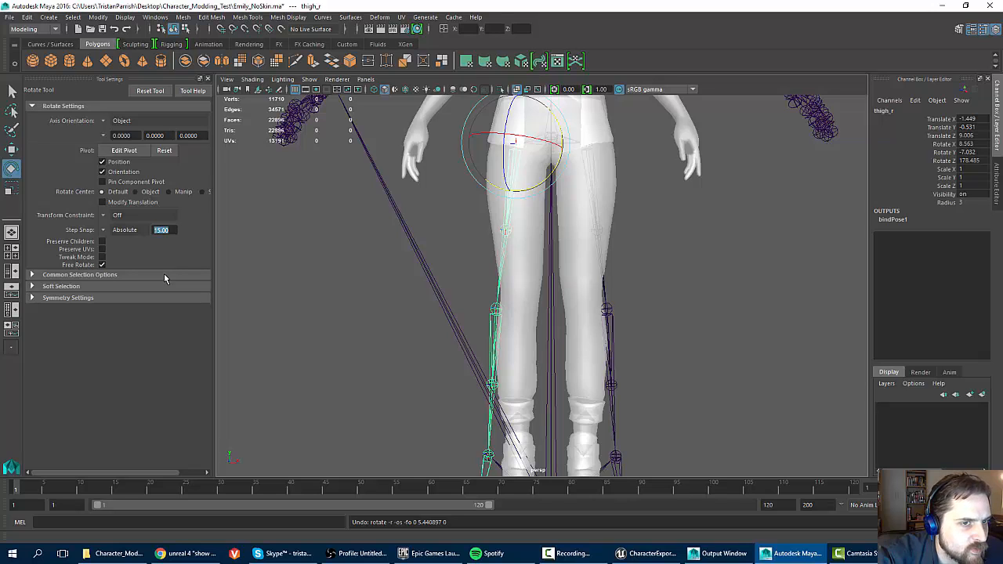
{"action": "type", "text": "1"}
{"action": "key", "text": "Return"}
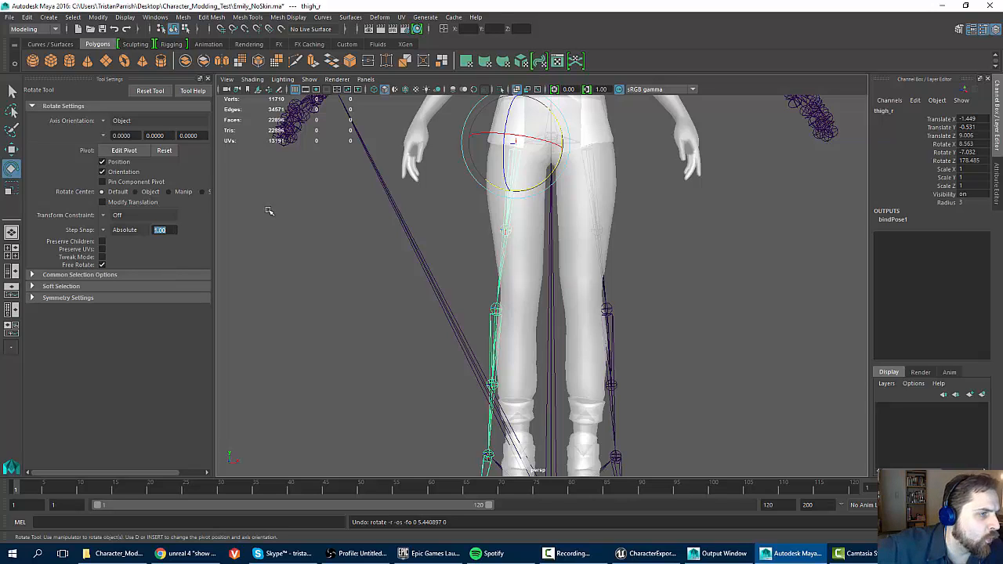
Rotate the thigh_r joint inward to Rotate X 8.5, Y -1.067, Z 179.381, and rotate thigh_l inward to match inside its leg.
{"action": "mouse_move", "coordinate": [523, 188]}
{"action": "left_mouse_down", "text": "alt"}
{"action": "mouse_move", "coordinate": [531, 199]}
{"action": "mouse_move", "coordinate": [541, 182]}
{"action": "mouse_move", "coordinate": [534, 196]}
{"action": "mouse_move", "coordinate": [541, 191]}
{"action": "left_mouse_up", "text": "alt"}
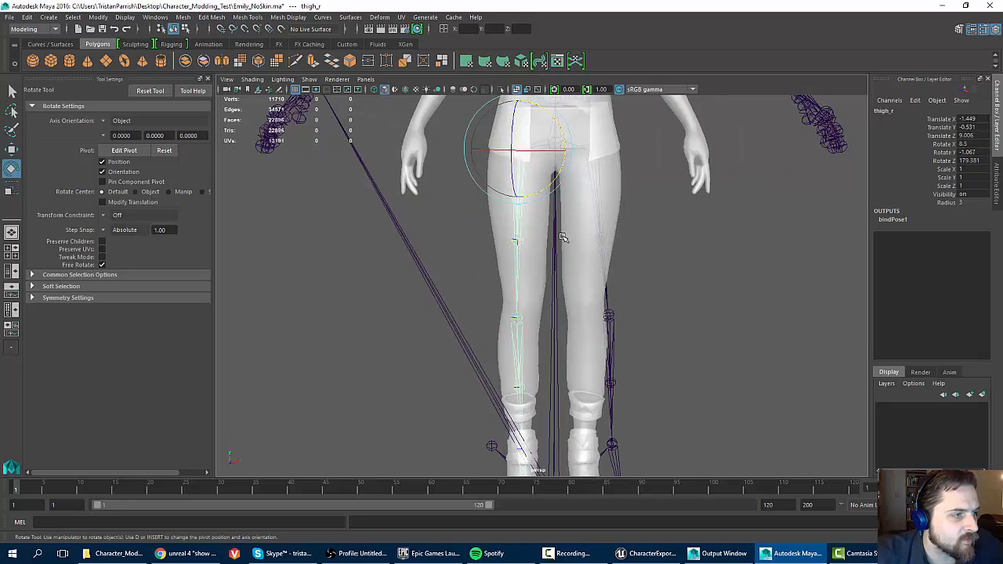
{"action": "left_click", "coordinate": [609, 298]}
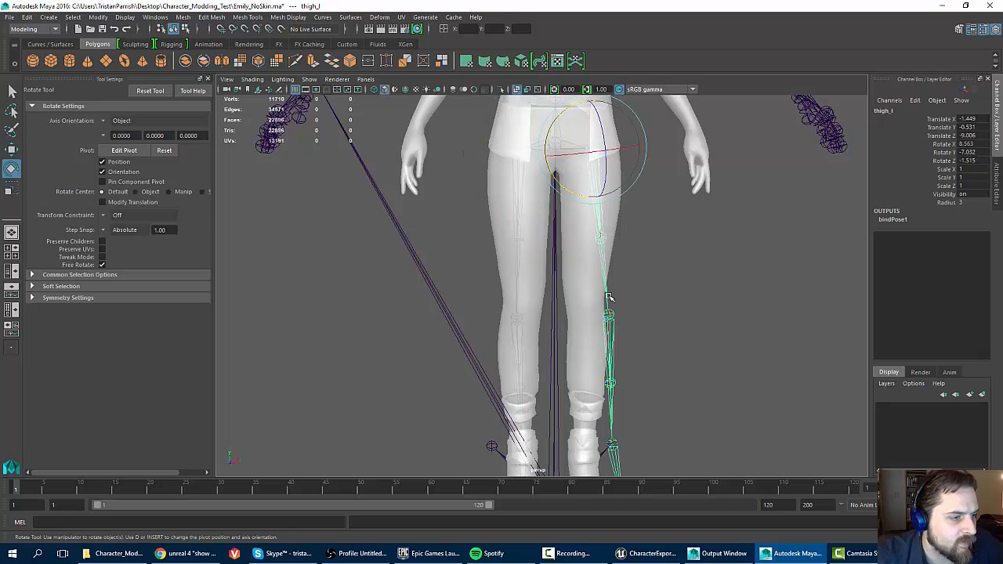
{"action": "left_click_drag", "start_coordinate": [573, 193], "coordinate": [571, 194]}
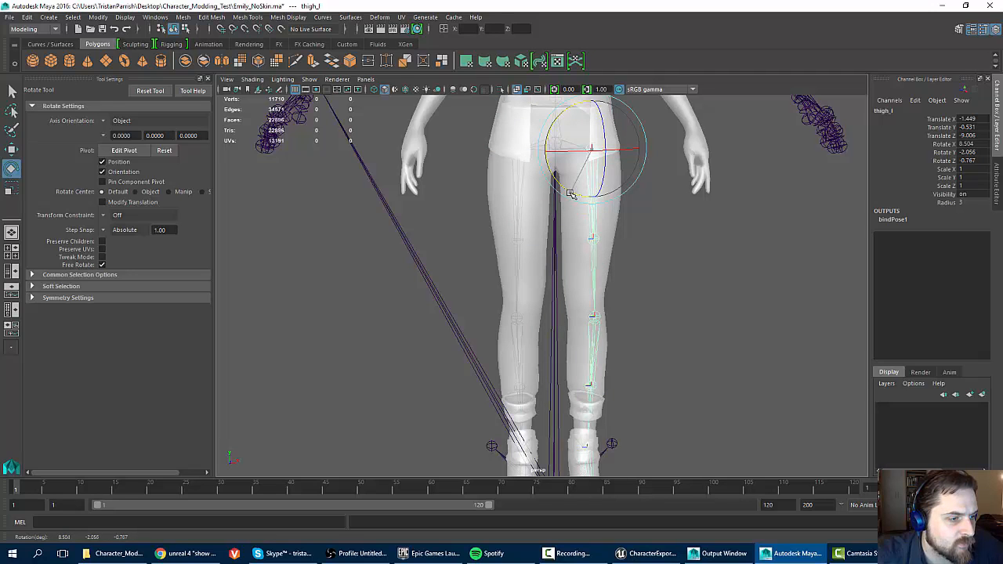
{"action": "key", "text": "ctrl+z"}
{"action": "left_click_drag", "start_coordinate": [565, 284], "coordinate": [549, 253], "text": "alt"}
Select the calf_l and calf_r joints together with the Move tool active.
{"action": "left_click", "coordinate": [589, 301]}
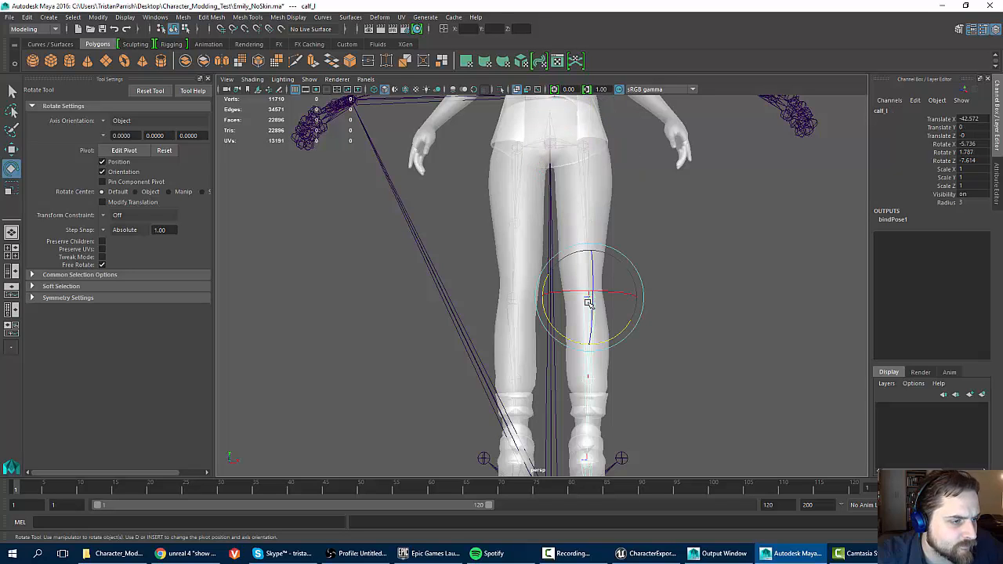
{"action": "middle_click_drag", "start_coordinate": [533, 298], "coordinate": [497, 230], "text": "alt"}
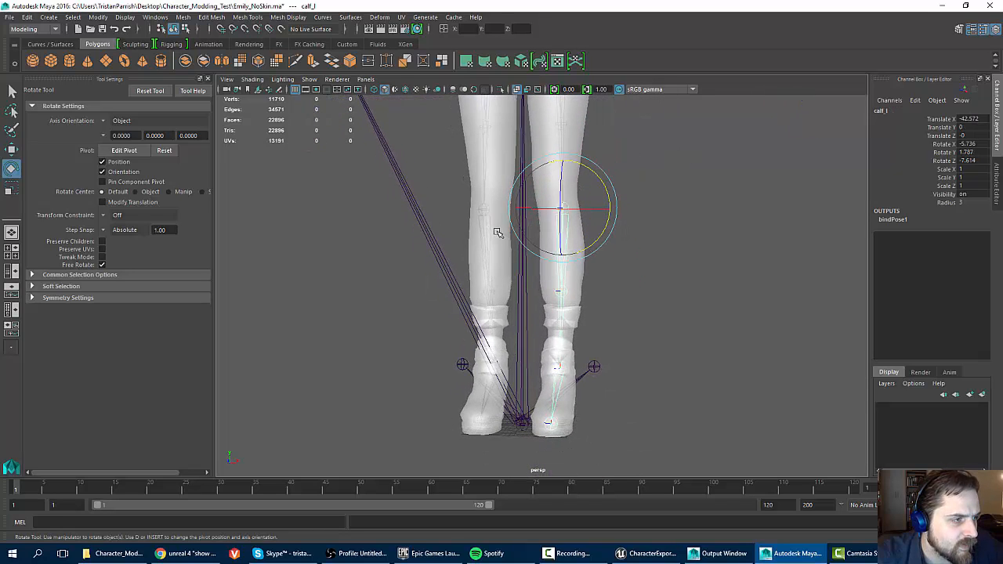
{"action": "left_click", "coordinate": [479, 217]}
{"action": "key", "text": "w"}
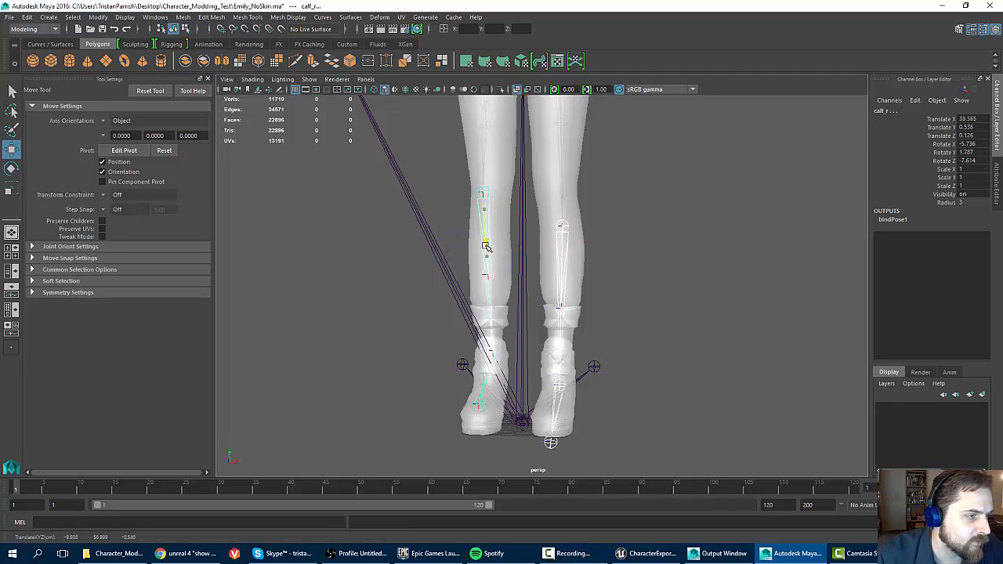
Try to move both calf joints along their object-oriented axis, and undo the moves.
{"action": "left_click_drag", "start_coordinate": [487, 266], "coordinate": [495, 285]}
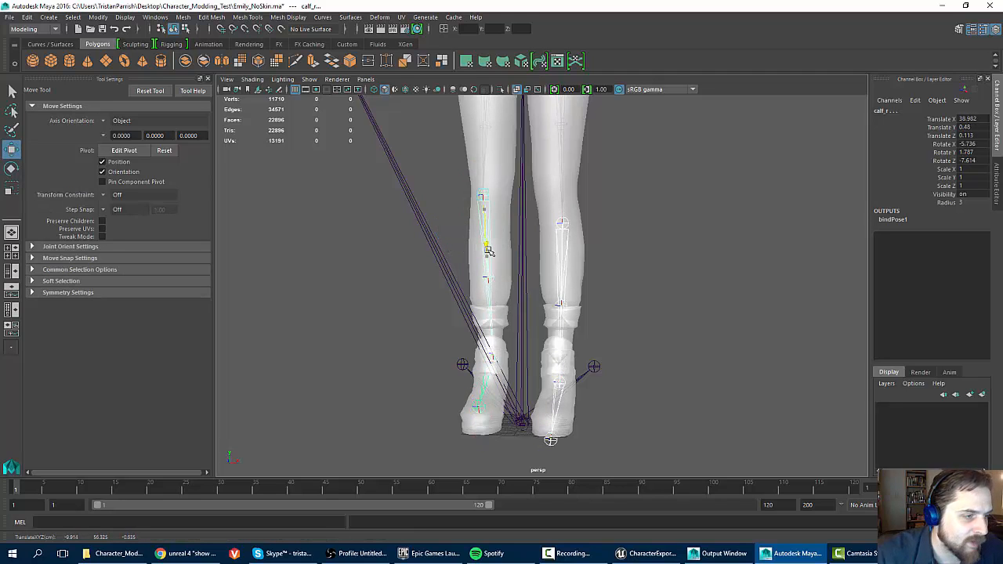
{"action": "key", "text": "ctrl+z"}
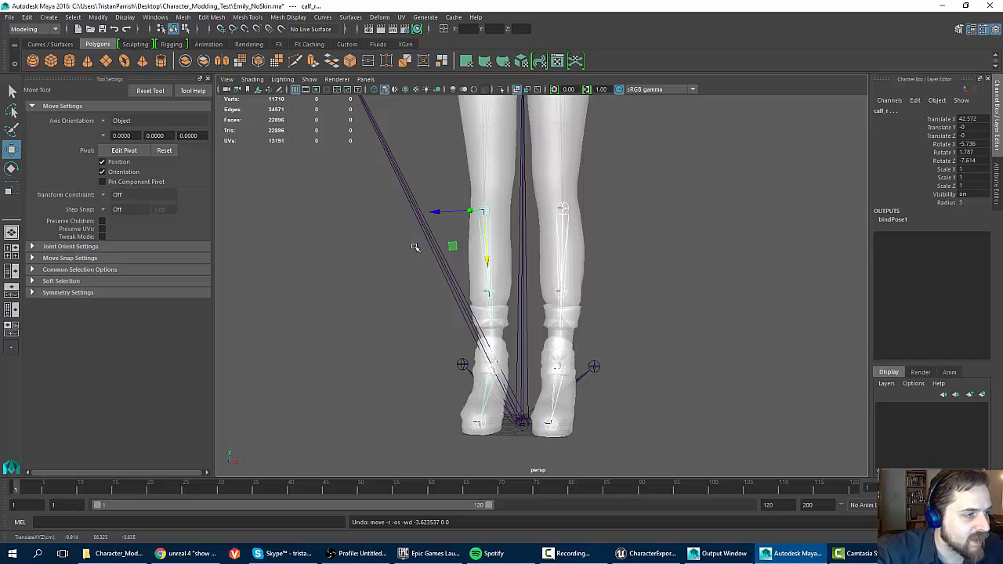
{"action": "left_click", "coordinate": [353, 236]}
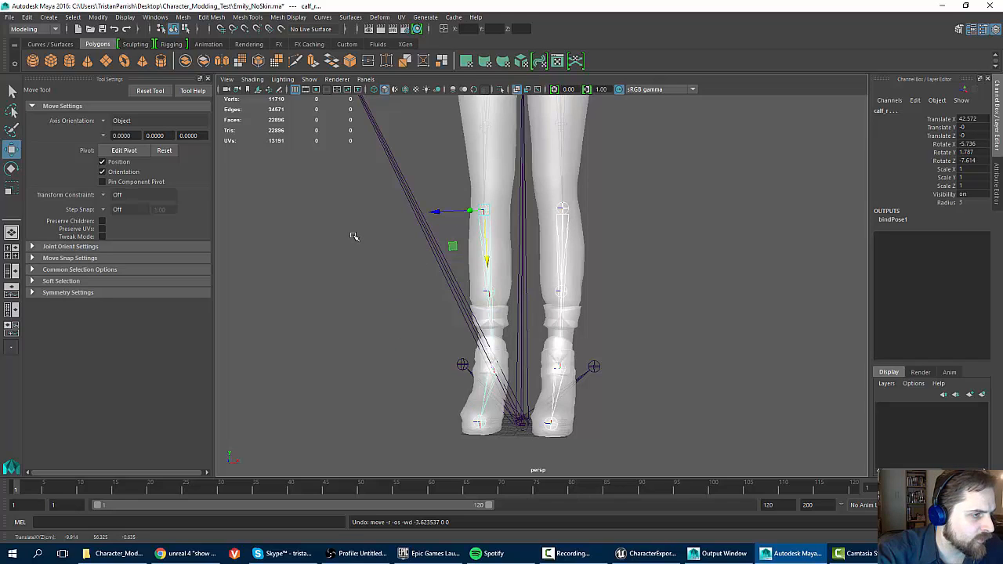
{"action": "left_click_drag", "start_coordinate": [374, 235], "coordinate": [450, 231], "text": "alt"}
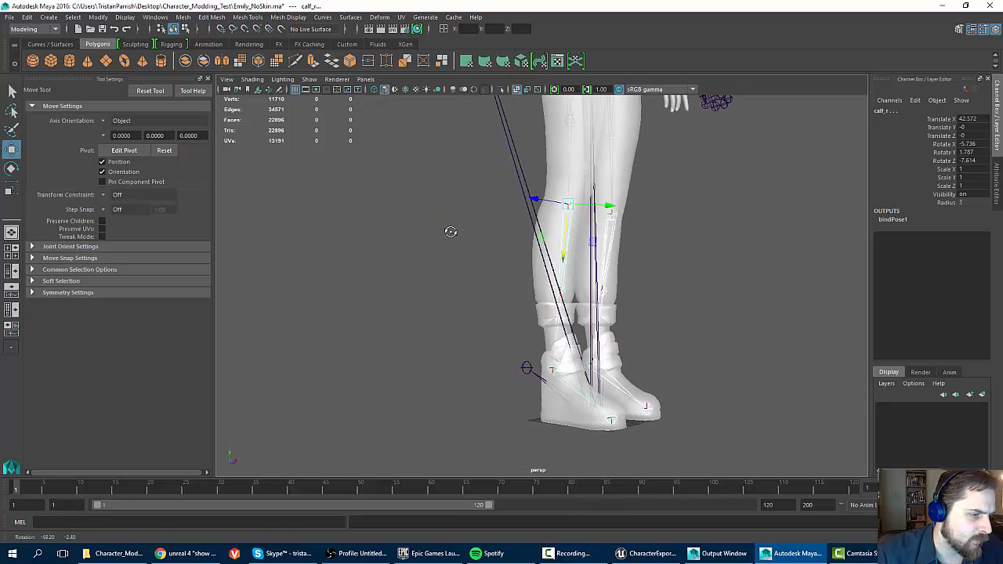
{"action": "key", "text": "ctrl+z"}
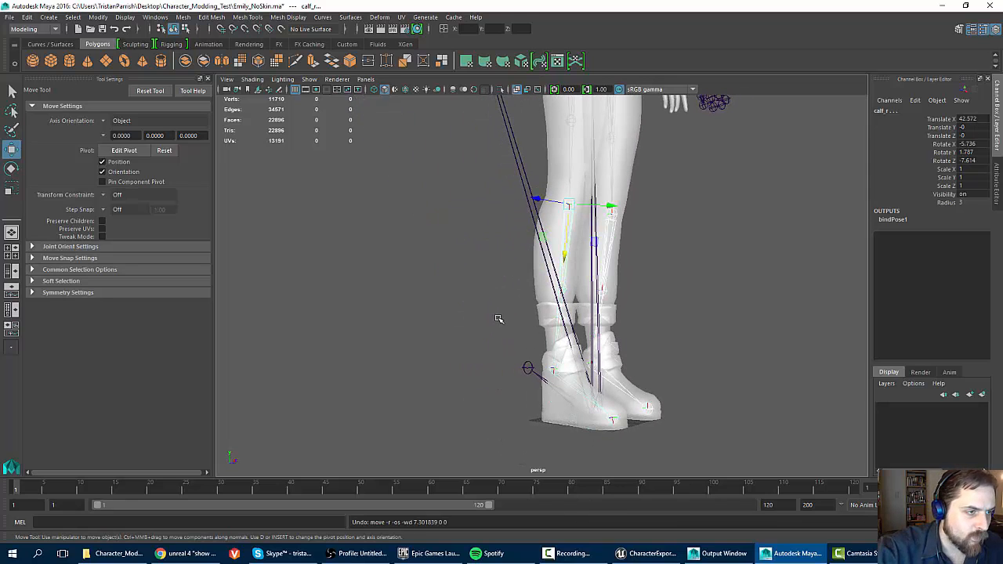
Set the Move tool's axis orientation to World for the two selected calf joints.
{"action": "left_click_drag", "start_coordinate": [623, 231], "coordinate": [587, 248], "text": "alt"}
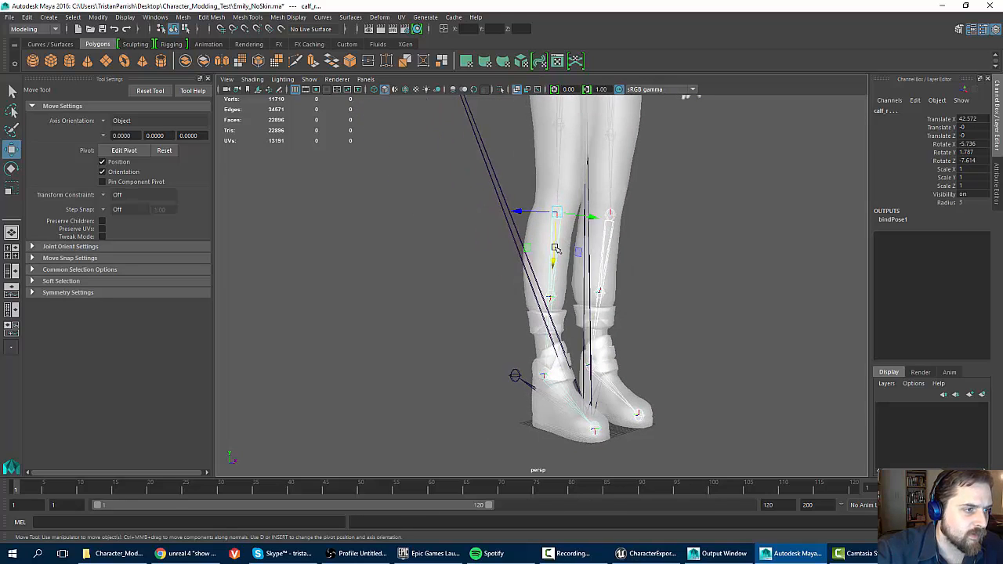
{"action": "middle_click_drag", "start_coordinate": [555, 248], "coordinate": [522, 282], "text": "alt"}
{"action": "scroll", "coordinate": [517, 282], "scroll_direction": "up", "scroll_amount": 4}
{"action": "left_click_drag", "start_coordinate": [508, 269], "coordinate": [514, 269], "text": "alt"}
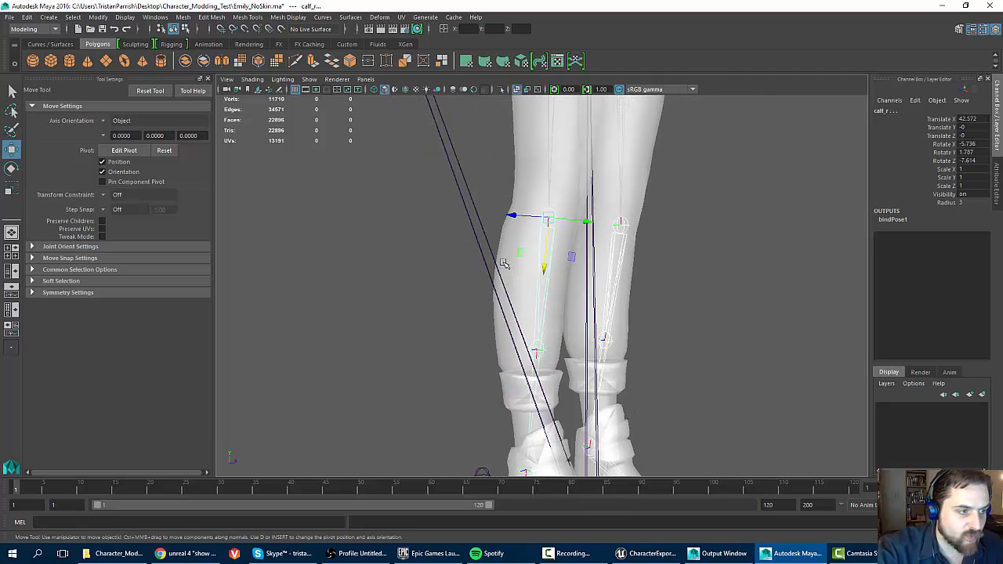
{"action": "left_click", "coordinate": [413, 217]}
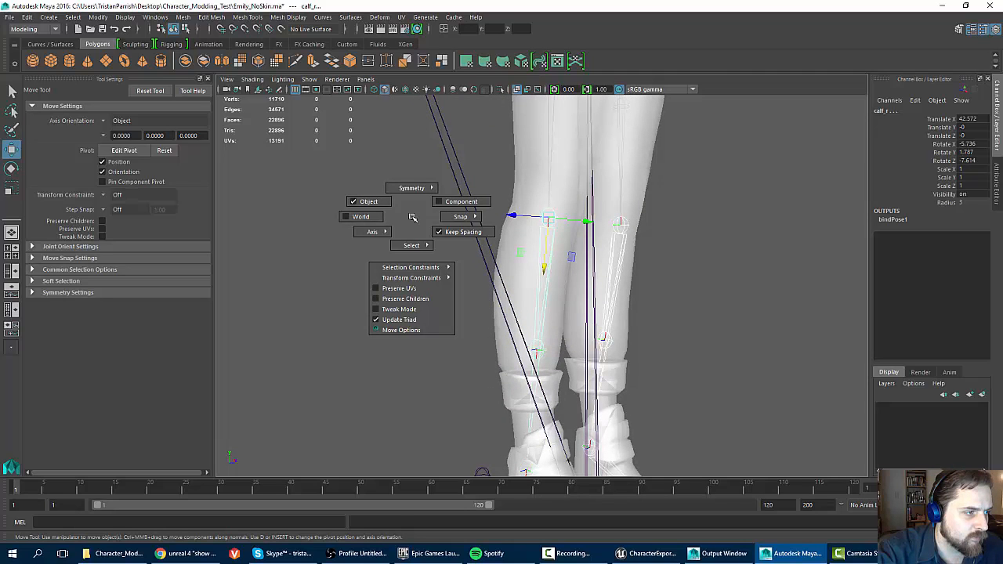
{"action": "left_click_drag", "start_coordinate": [413, 217], "coordinate": [348, 217]}
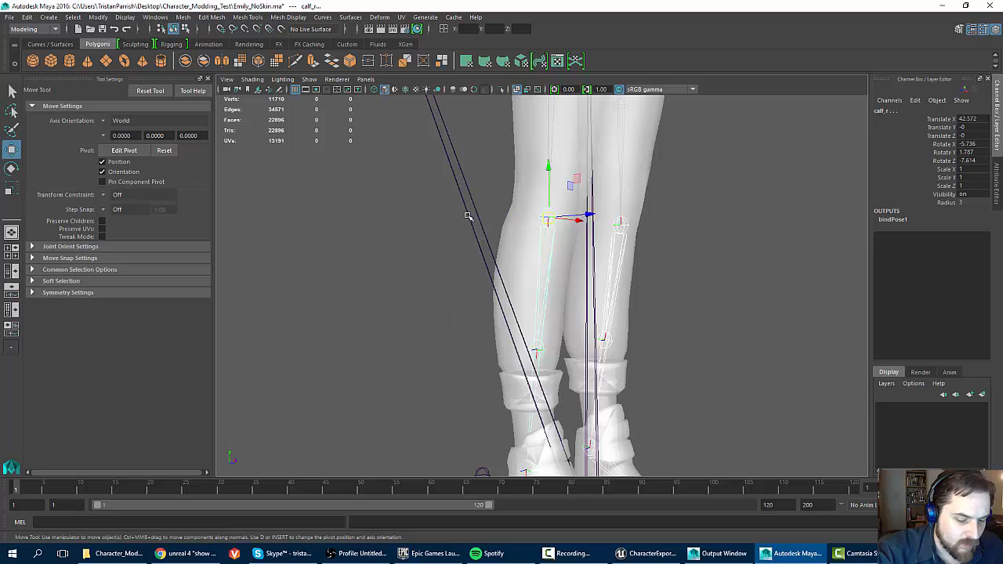
Raise both calf joints in Edit Pivot mode, leaving the ankles in place, with calf_r at Translate X 37.621, Y -0.057, Z 0.102.
{"action": "key", "text": "d"}
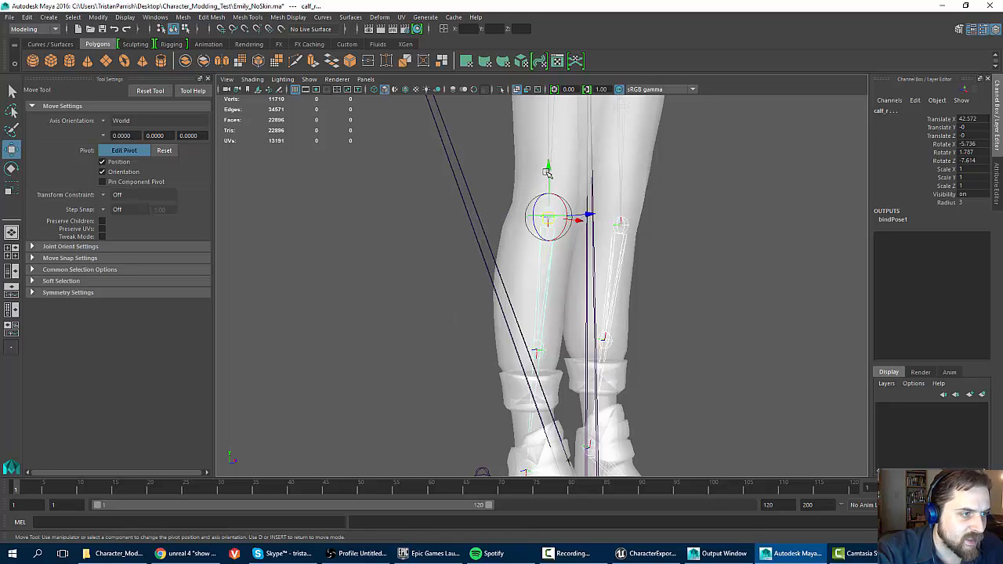
{"action": "left_click_drag", "start_coordinate": [547, 174], "coordinate": [547, 134]}
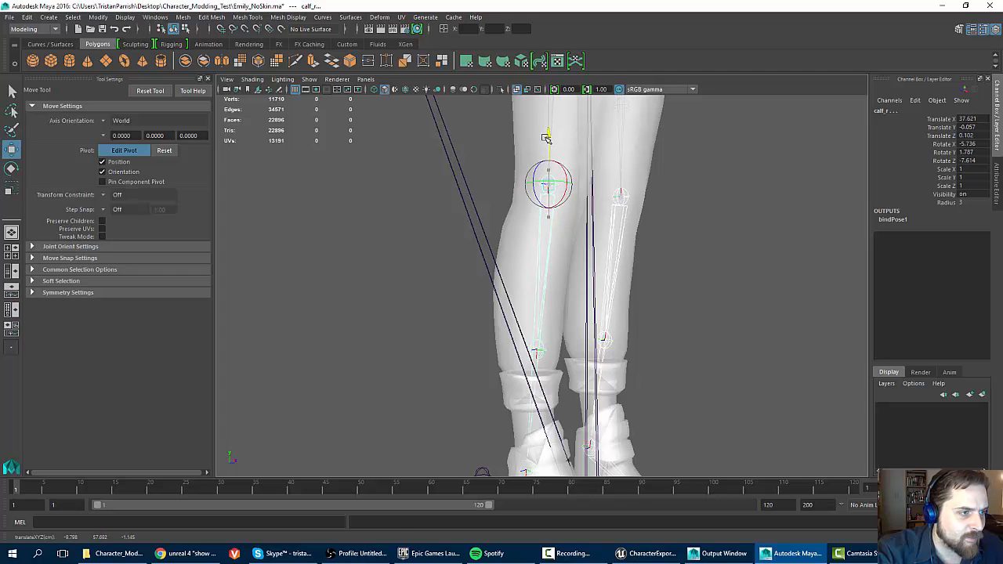
{"action": "key", "text": "d"}
Examine how the knee, spine, arm and foot joints line up with the character mesh from several angles.
{"action": "left_click_drag", "start_coordinate": [558, 261], "coordinate": [524, 244], "text": "alt"}
{"action": "scroll", "coordinate": [427, 256], "scroll_direction": "down", "scroll_amount": 4}
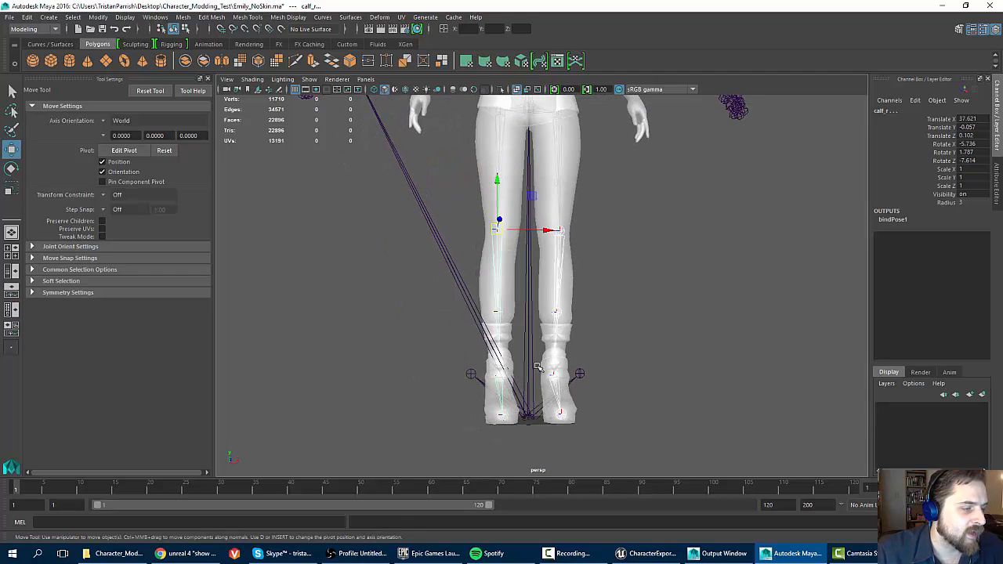
{"action": "left_click_drag", "start_coordinate": [518, 208], "coordinate": [519, 244], "text": "alt"}
{"action": "middle_click_drag", "start_coordinate": [519, 244], "coordinate": [524, 441], "text": "alt"}
{"action": "mouse_move", "coordinate": [540, 244]}
{"action": "left_mouse_down", "text": "alt"}
{"action": "mouse_move", "coordinate": [517, 206]}
{"action": "mouse_move", "coordinate": [533, 248]}
{"action": "mouse_move", "coordinate": [509, 235]}
{"action": "left_mouse_up", "text": "alt"}
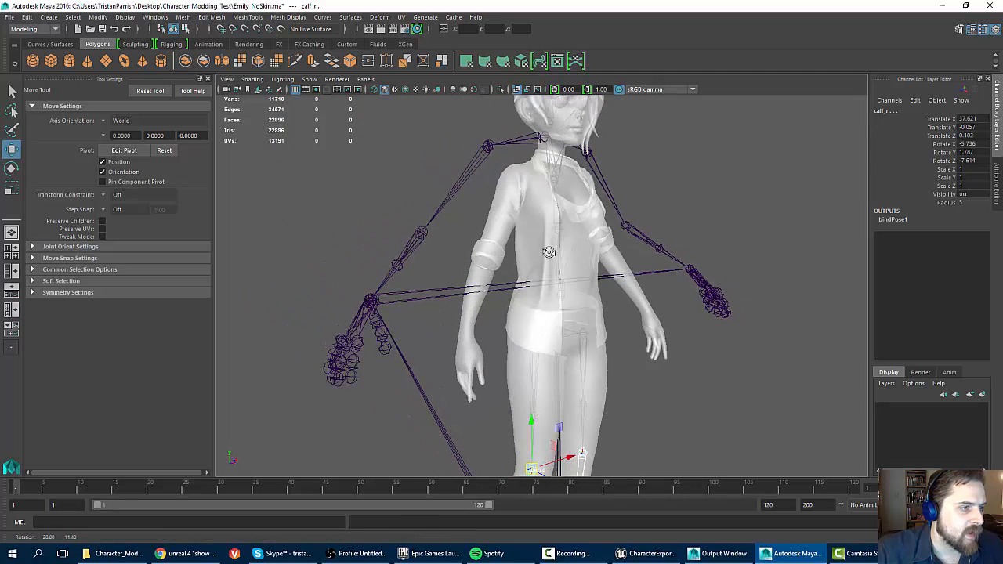
{"action": "left_click", "coordinate": [536, 180]}
{"action": "left_click_drag", "start_coordinate": [536, 180], "coordinate": [499, 182], "text": "alt"}
{"action": "left_click_drag", "start_coordinate": [570, 154], "coordinate": [534, 213], "text": "alt"}
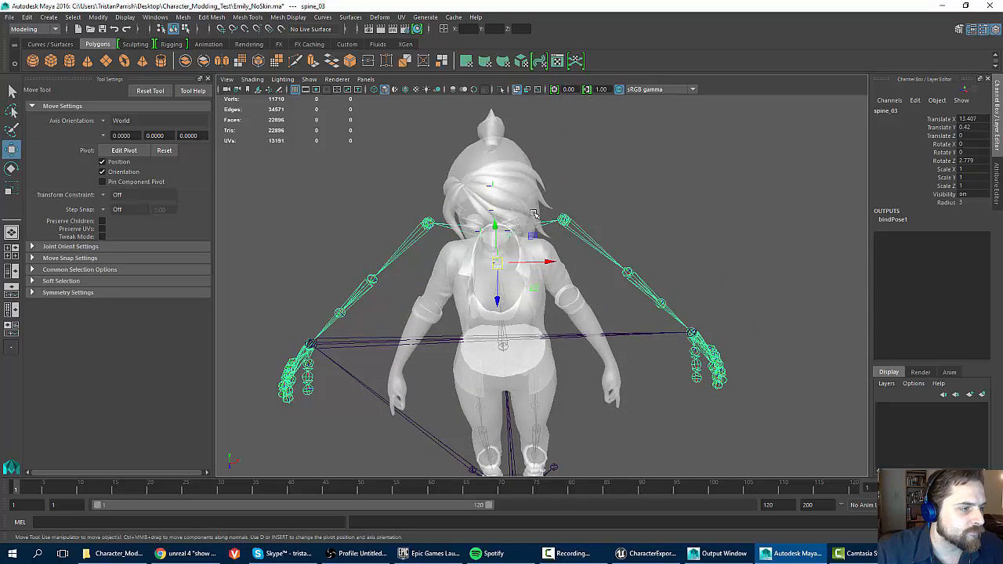
{"action": "left_click_drag", "start_coordinate": [470, 260], "coordinate": [495, 274], "text": "alt"}
{"action": "middle_click_drag", "start_coordinate": [494, 273], "coordinate": [506, 159], "text": "alt"}
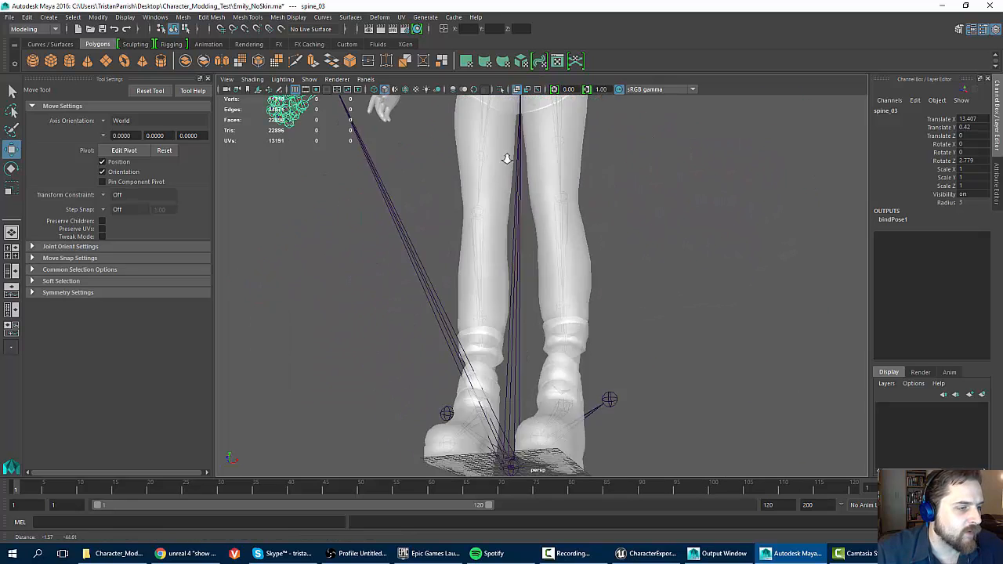
{"action": "scroll", "coordinate": [507, 159], "scroll_direction": "down", "scroll_amount": 4}
{"action": "left_click_drag", "start_coordinate": [506, 159], "coordinate": [474, 229], "text": "alt"}
{"action": "right_click_drag", "start_coordinate": [474, 229], "coordinate": [481, 355], "text": "alt"}
{"action": "middle_click_drag", "start_coordinate": [481, 355], "coordinate": [524, 248], "text": "alt"}
{"action": "mouse_move", "coordinate": [566, 279]}
{"action": "left_mouse_down", "text": "alt"}
{"action": "mouse_move", "coordinate": [610, 287]}
{"action": "mouse_move", "coordinate": [580, 290]}
{"action": "left_mouse_up", "text": "alt"}
{"action": "scroll", "coordinate": [580, 300], "scroll_direction": "up", "scroll_amount": 6}
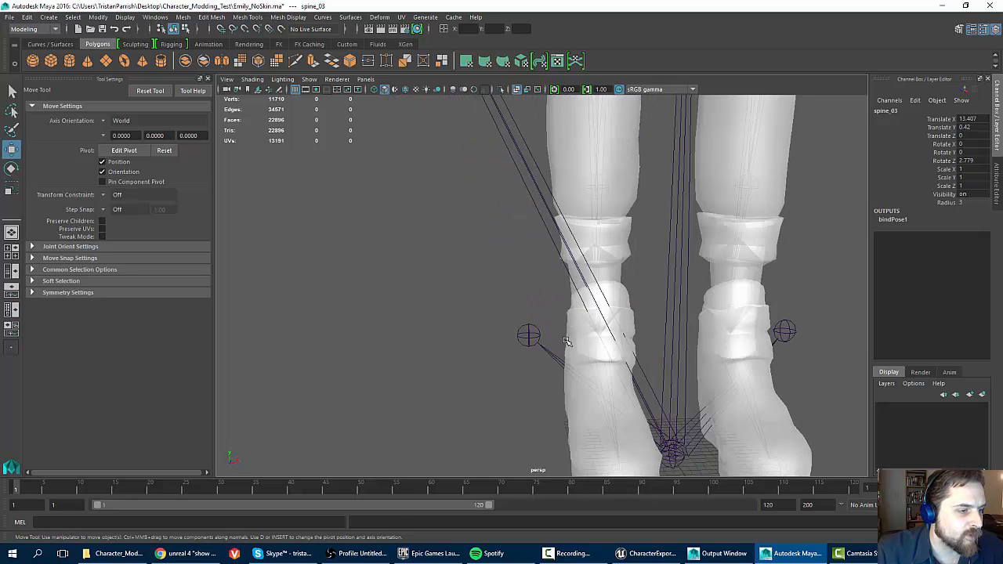
Try to move the ik_foot_r joint freely into the boot, and undo the move.
{"action": "left_click_drag", "start_coordinate": [552, 333], "coordinate": [470, 280], "text": "alt"}
{"action": "left_click", "coordinate": [470, 279]}
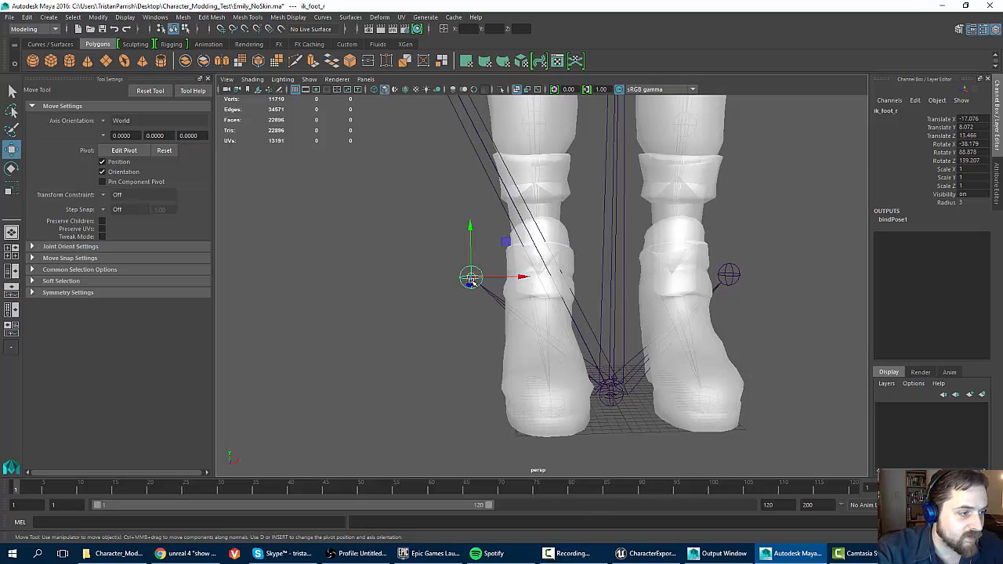
{"action": "left_click_drag", "start_coordinate": [470, 278], "coordinate": [542, 245]}
{"action": "key", "text": "ctrl+z"}
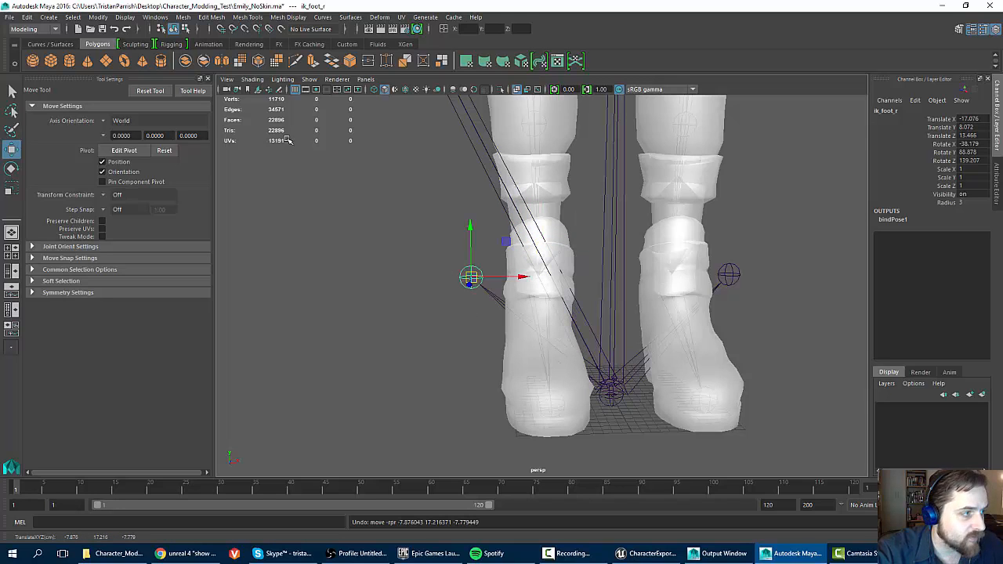
Turn on X-Ray Joints display and snap the ik_foot_r joint onto the ankle joint of the same leg.
{"action": "left_click", "coordinate": [253, 79]}
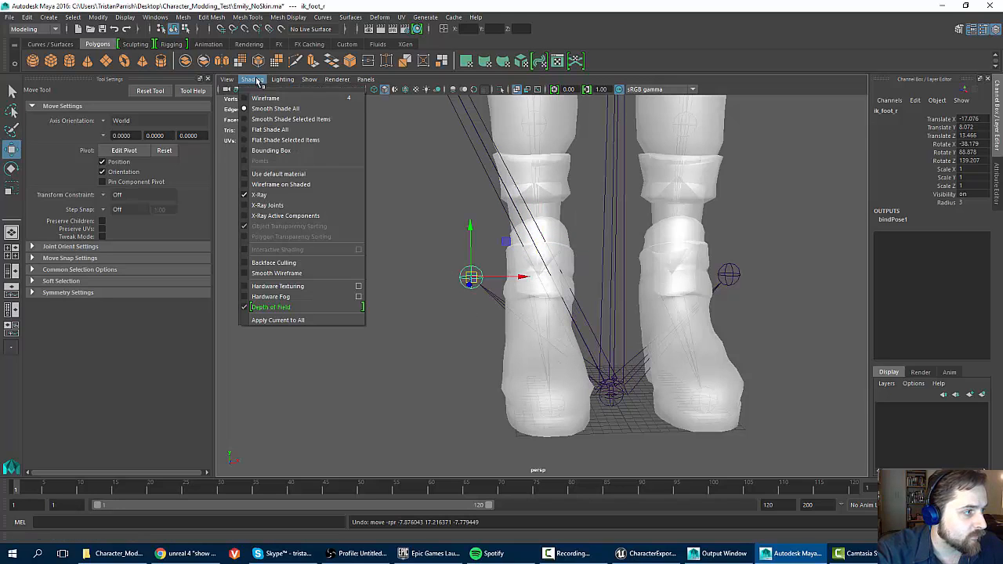
{"action": "left_click", "coordinate": [265, 206]}
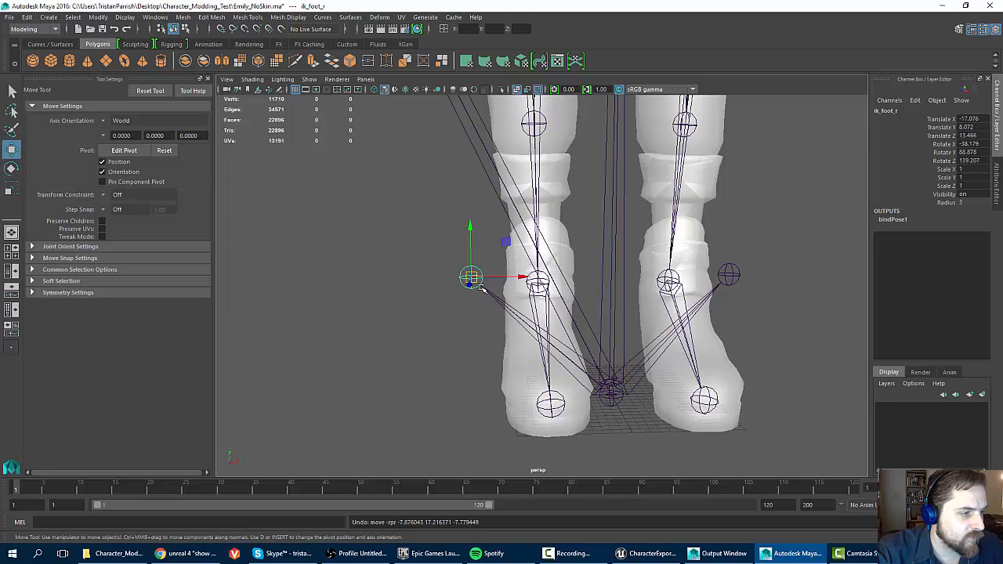
{"action": "left_click_drag", "start_coordinate": [471, 278], "coordinate": [539, 283]}
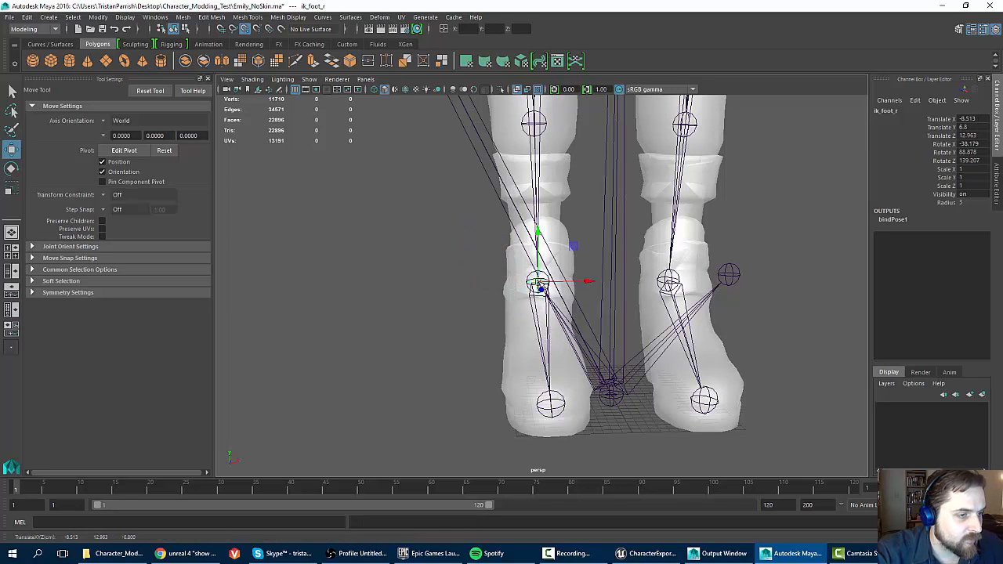
Snap the ik_foot_l joint onto the ankle joint of its own leg.
{"action": "left_click", "coordinate": [729, 273]}
{"action": "key", "text": "v"}
{"action": "left_click_drag", "start_coordinate": [729, 274], "coordinate": [670, 281]}
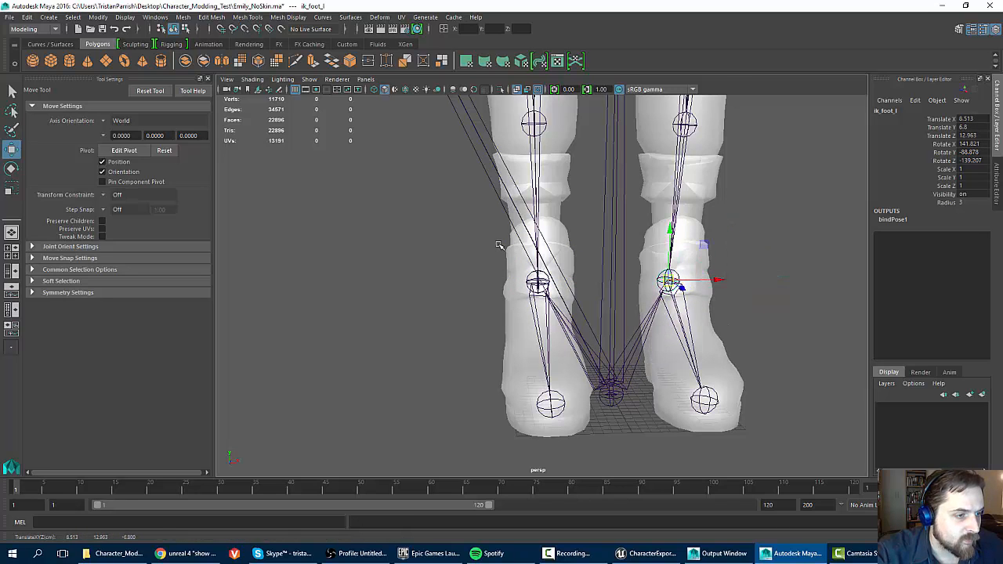
Select the ik_hand_root joint and examine how the IK hand chain, arms and upper body joints relate to the mesh.
{"action": "scroll", "coordinate": [503, 248], "scroll_direction": "down", "scroll_amount": 5}
{"action": "middle_click_drag", "start_coordinate": [491, 190], "coordinate": [511, 383], "text": "alt"}
{"action": "middle_click_drag", "start_coordinate": [511, 275], "coordinate": [489, 323], "text": "alt"}
{"action": "left_click_drag", "start_coordinate": [489, 323], "coordinate": [444, 329], "text": "alt"}
{"action": "left_click", "coordinate": [455, 398]}
{"action": "left_click", "coordinate": [444, 398]}
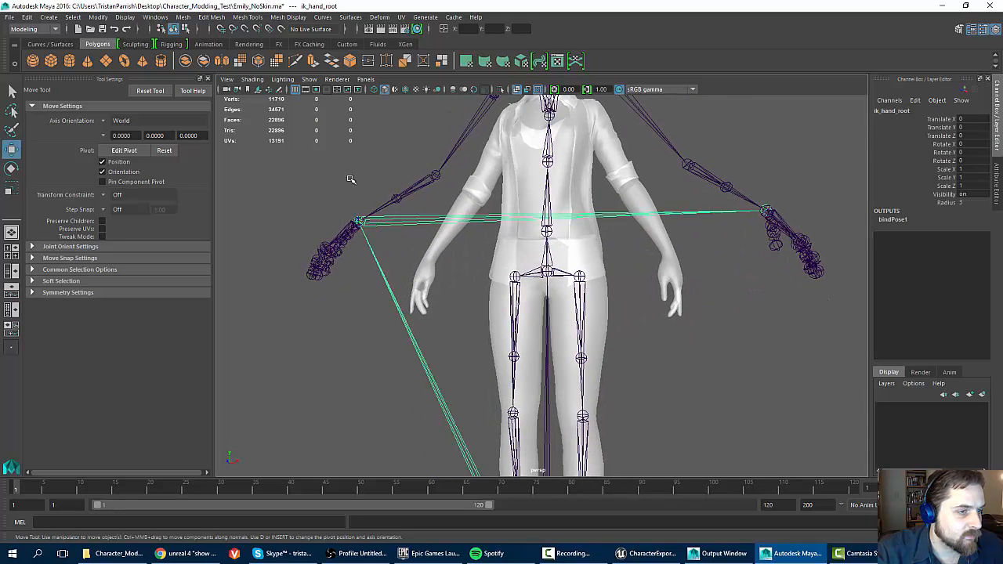
{"action": "left_click_drag", "start_coordinate": [349, 181], "coordinate": [419, 201], "text": "alt"}
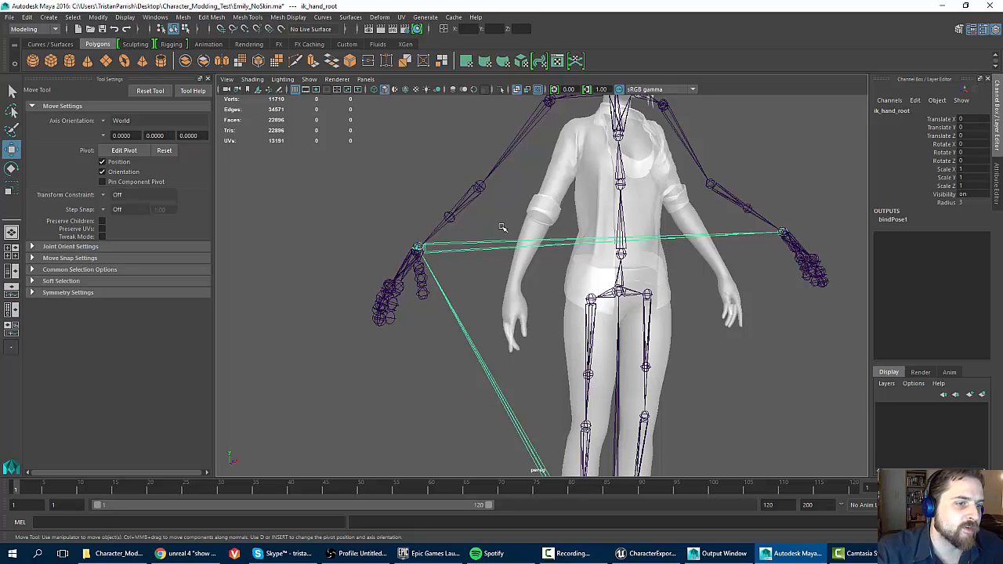
{"action": "scroll", "coordinate": [546, 280], "scroll_direction": "down", "scroll_amount": 5}
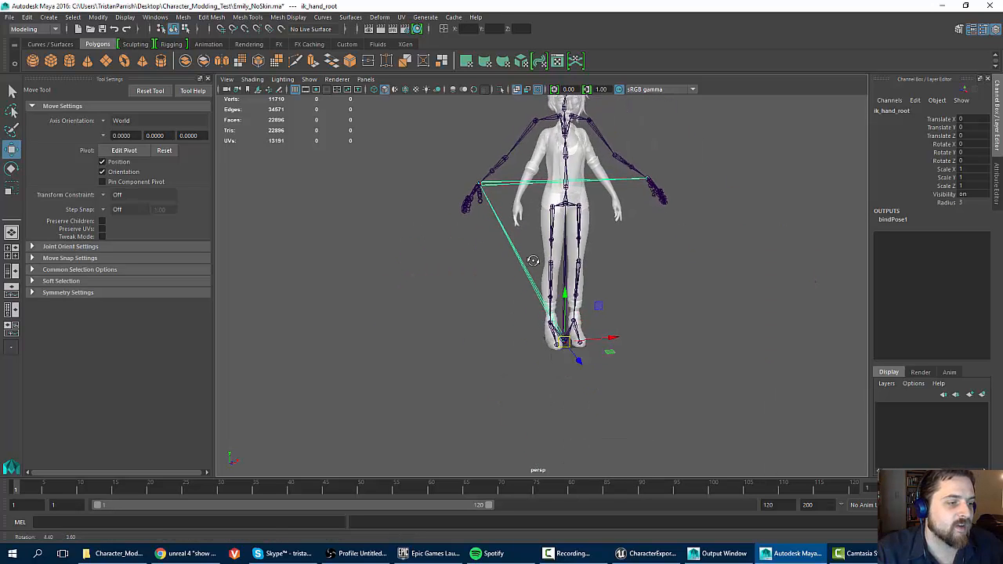
{"action": "scroll", "coordinate": [535, 232], "scroll_direction": "up", "scroll_amount": 6}
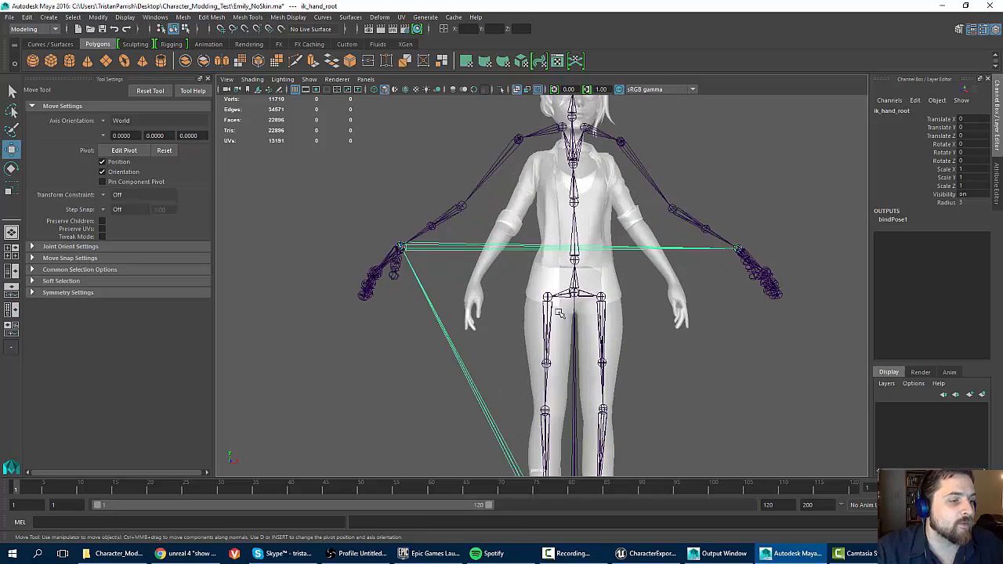
Lower the spine_02 joint to Translate X 11.771, Y 2.883, and lower the spine joint beneath it slightly.
{"action": "left_click", "coordinate": [602, 196]}
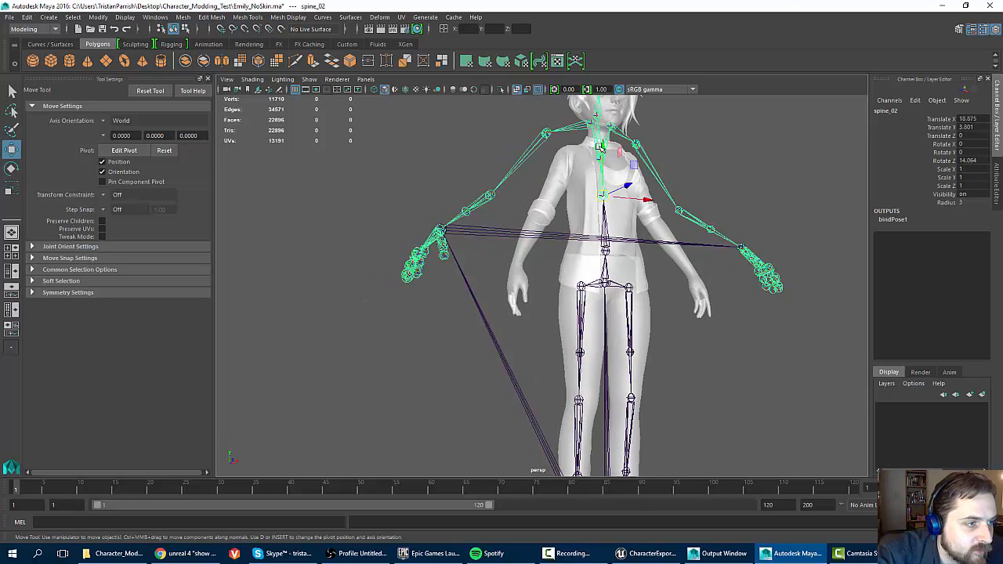
{"action": "left_click_drag", "start_coordinate": [601, 146], "coordinate": [604, 166]}
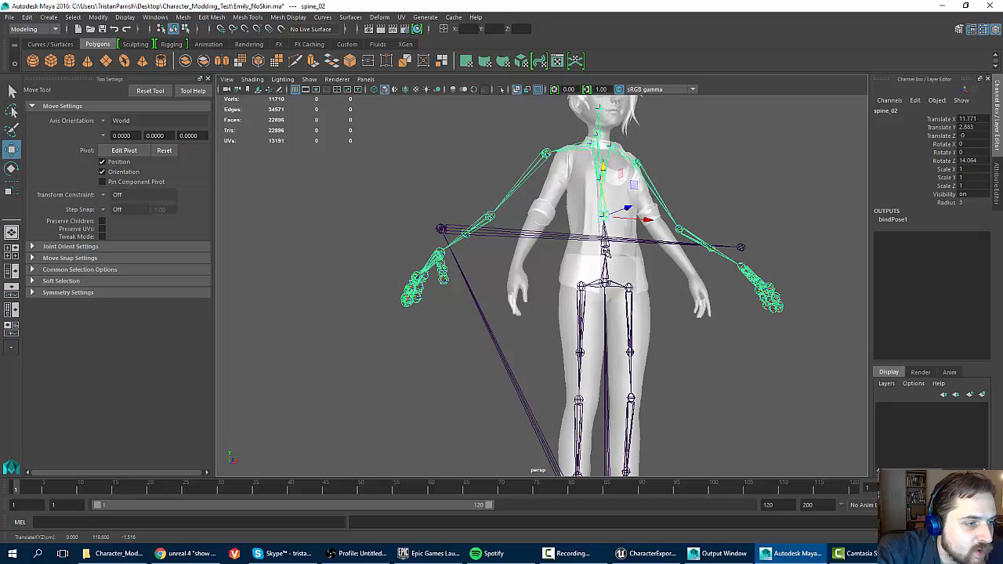
{"action": "left_click", "coordinate": [605, 252]}
{"action": "left_click_drag", "start_coordinate": [604, 204], "coordinate": [606, 212]}
Lower the spine_03 joint to Translate X 12.111, Y 0.573, bringing the shoulders and arm joints down toward the mesh.
{"action": "left_click", "coordinate": [601, 146]}
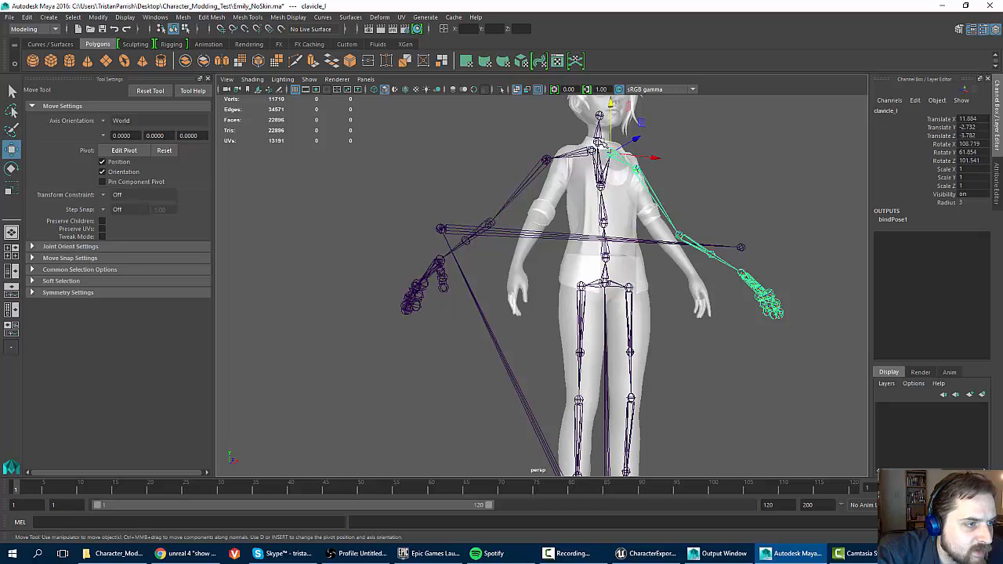
{"action": "left_click", "coordinate": [601, 144]}
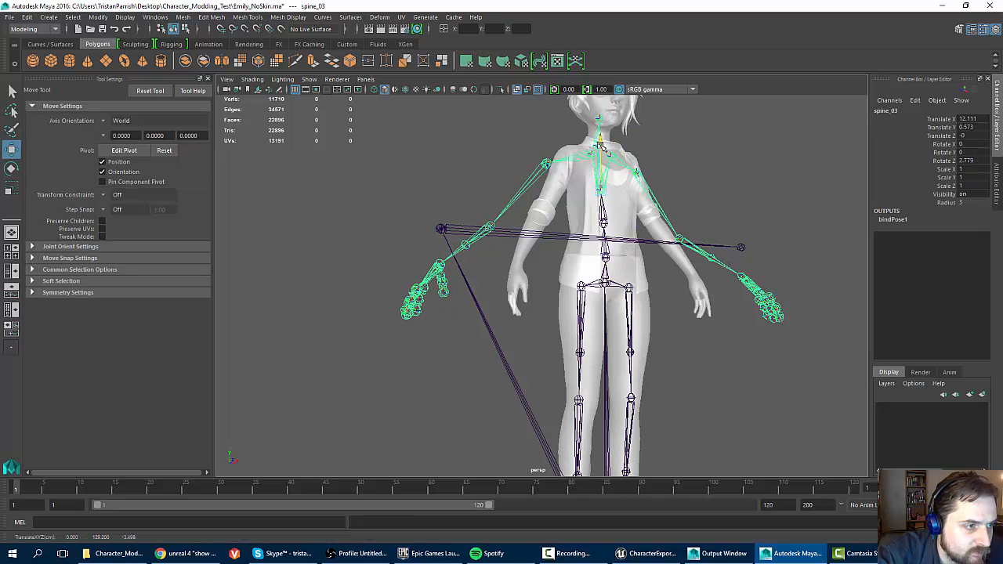
{"action": "left_click_drag", "start_coordinate": [588, 163], "coordinate": [543, 163], "text": "alt"}
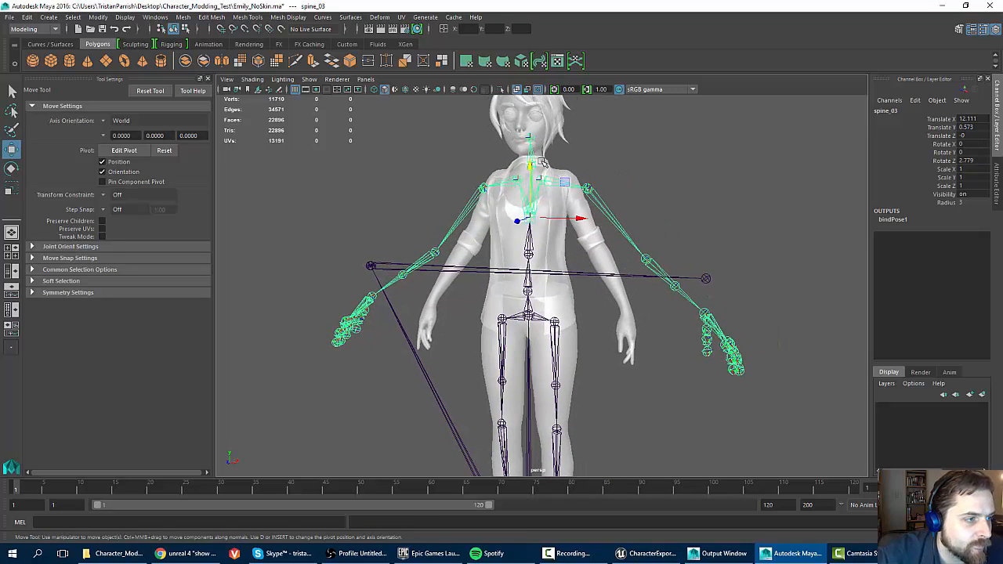
{"action": "scroll", "coordinate": [540, 164], "scroll_direction": "up", "scroll_amount": 2}
{"action": "middle_click_drag", "start_coordinate": [523, 196], "coordinate": [538, 221], "text": "alt"}
{"action": "scroll", "coordinate": [543, 241], "scroll_direction": "up", "scroll_amount": 4}
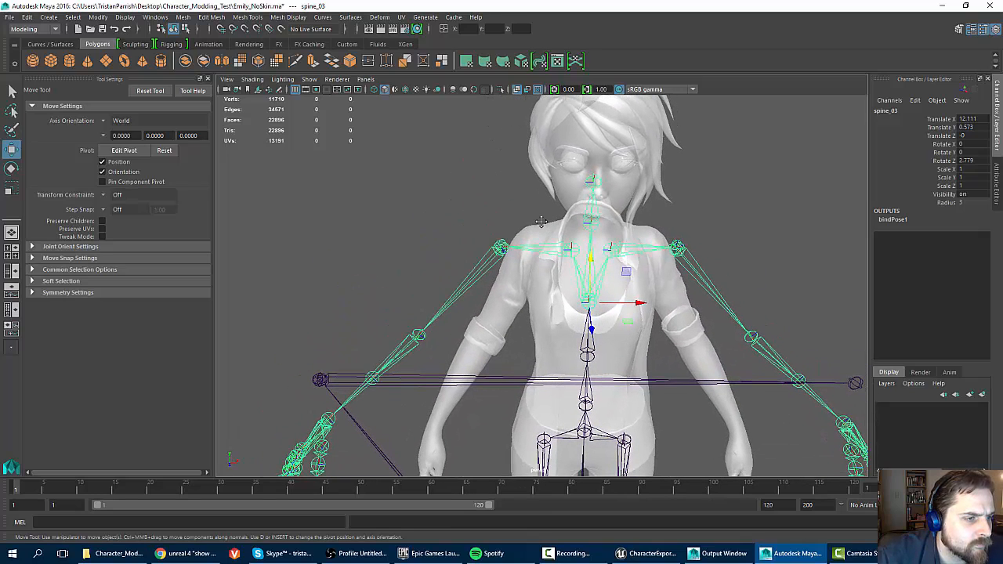
Select the upperarm_l joint and set the Move tool's axis orientation to Object.
{"action": "left_click", "coordinate": [674, 250]}
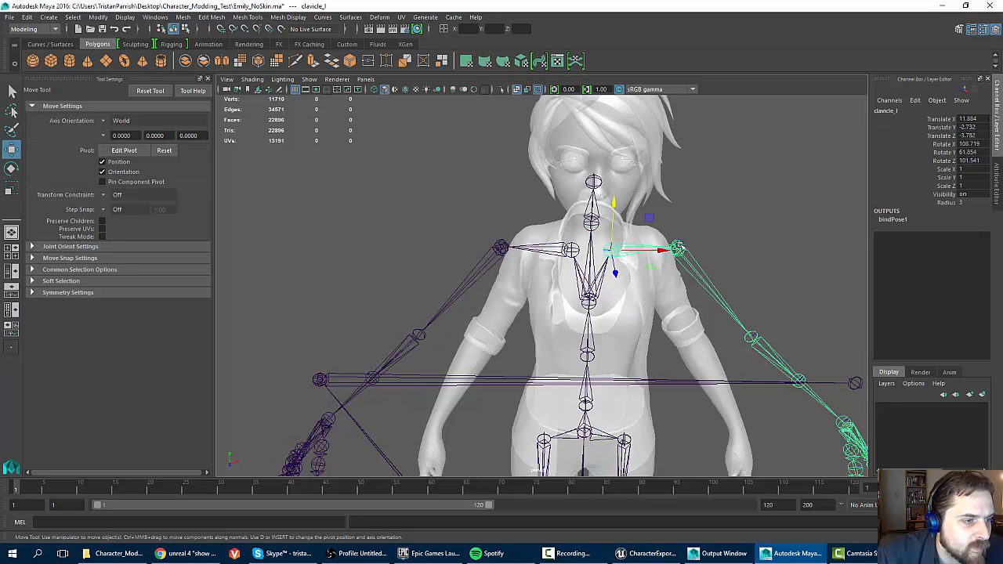
{"action": "left_click", "coordinate": [679, 248]}
{"action": "left_click_drag", "start_coordinate": [653, 273], "coordinate": [635, 265], "text": "alt"}
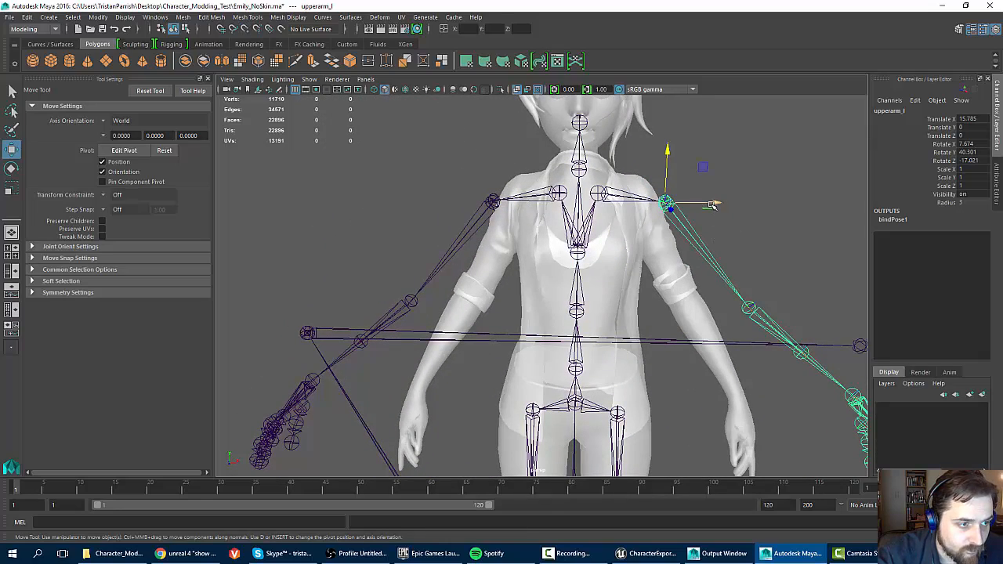
{"action": "key", "text": "w"}
{"action": "left_click_drag", "start_coordinate": [663, 128], "coordinate": [626, 111]}
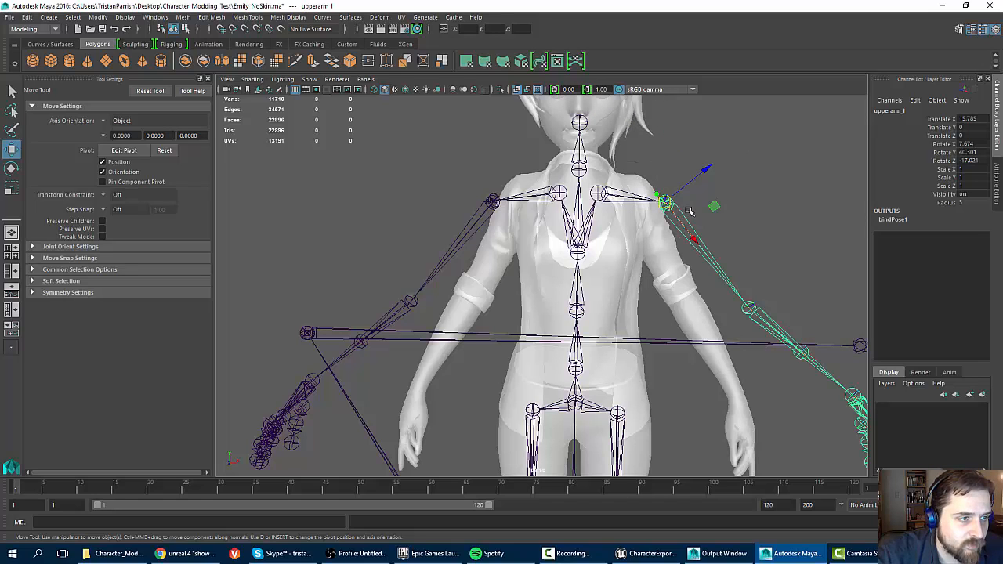
Try shortening the clavicle_l joint by scaling it to 0.546 along its X axis.
{"action": "left_click_drag", "start_coordinate": [617, 210], "coordinate": [576, 210], "text": "alt"}
{"action": "left_click", "coordinate": [546, 215]}
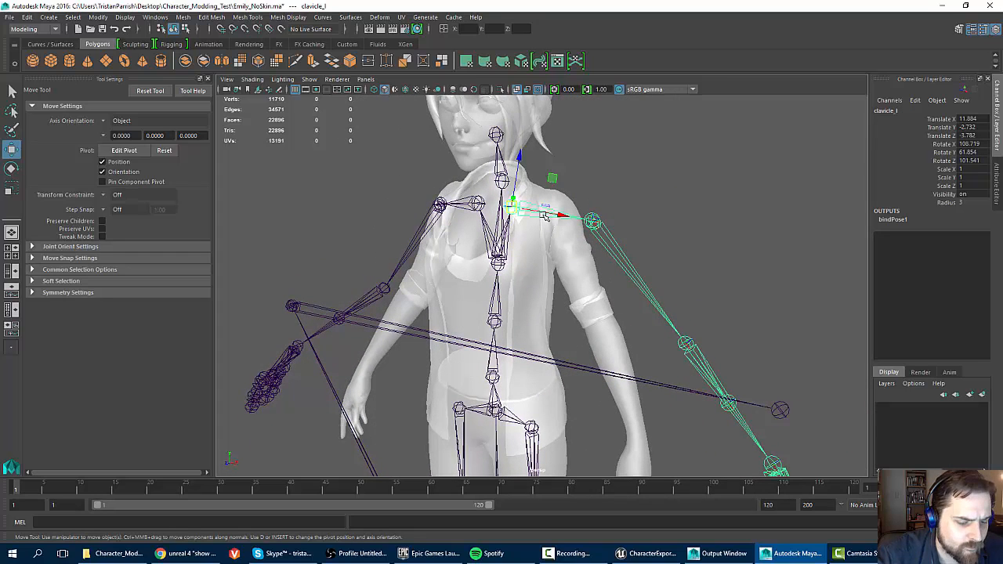
{"action": "key", "text": "r"}
{"action": "left_click_drag", "start_coordinate": [554, 214], "coordinate": [537, 213]}
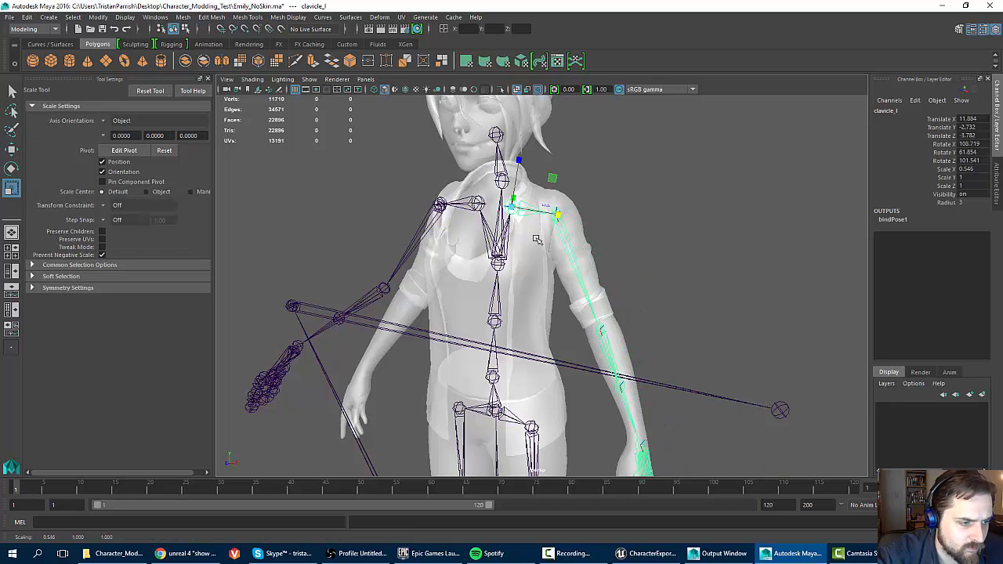
{"action": "key", "text": "ctrl+z"}
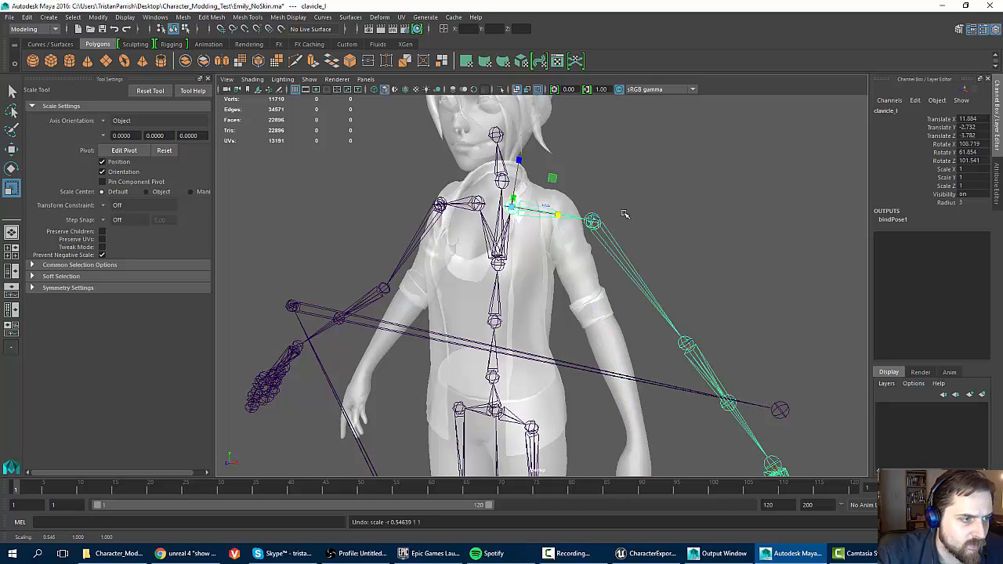
Compare the Translate values of the upperarm_l and upperarm_r joints to see how their signs mirror each other.
{"action": "left_click_drag", "start_coordinate": [626, 214], "coordinate": [655, 200], "text": "alt"}
{"action": "left_click", "coordinate": [655, 179]}
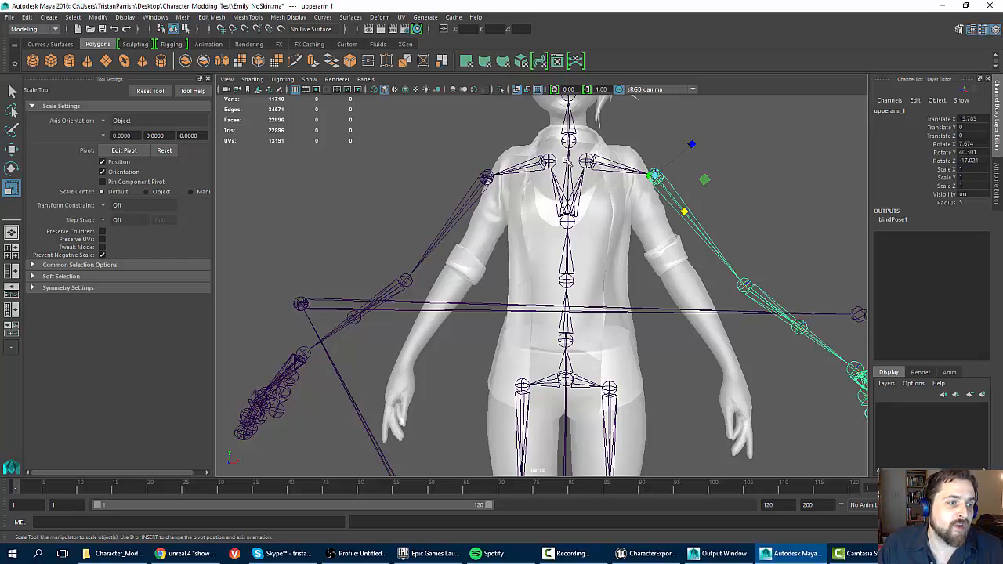
{"action": "left_click", "coordinate": [485, 177]}
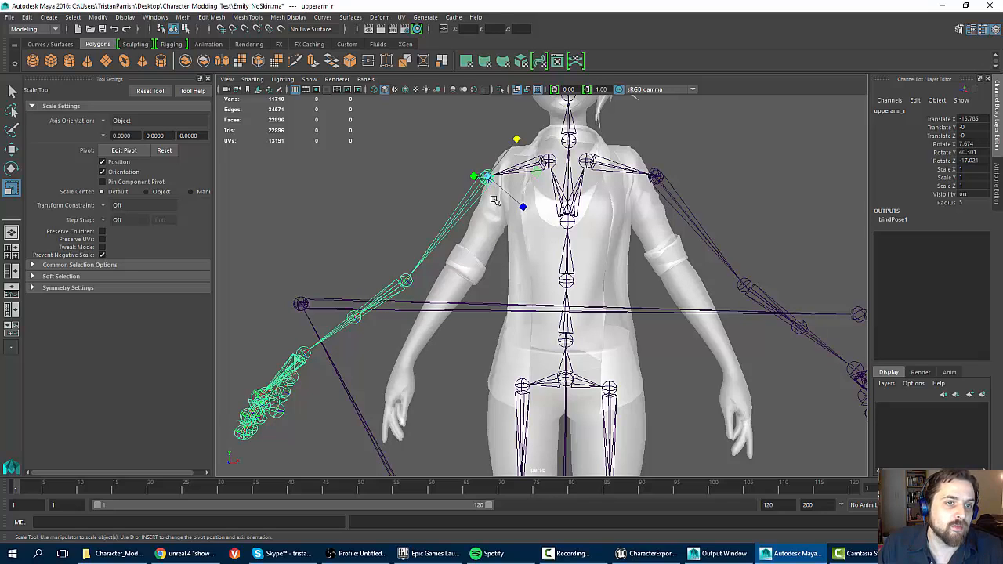
{"action": "left_click", "coordinate": [655, 176]}
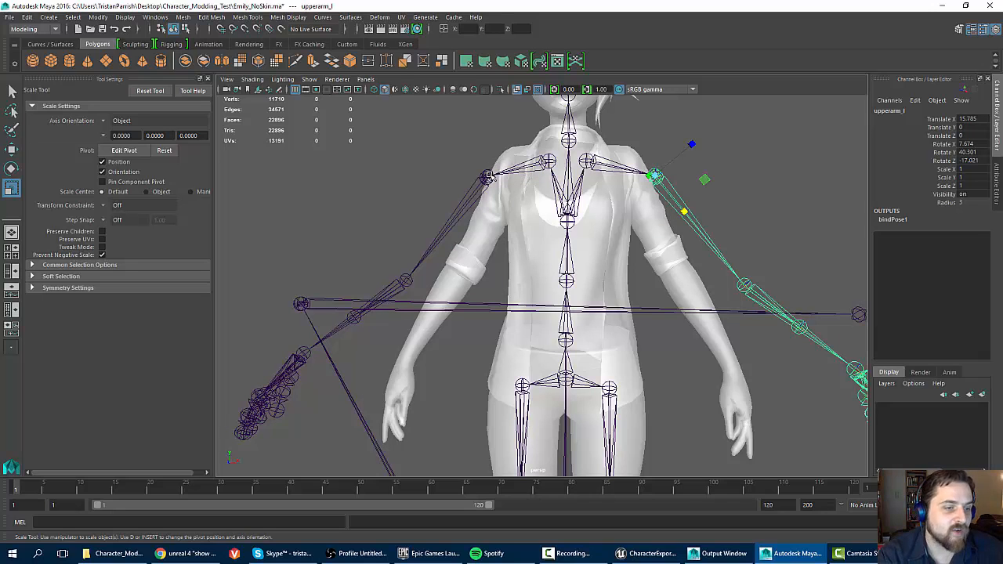
{"action": "scroll", "coordinate": [493, 178], "scroll_direction": "down", "scroll_amount": 2}
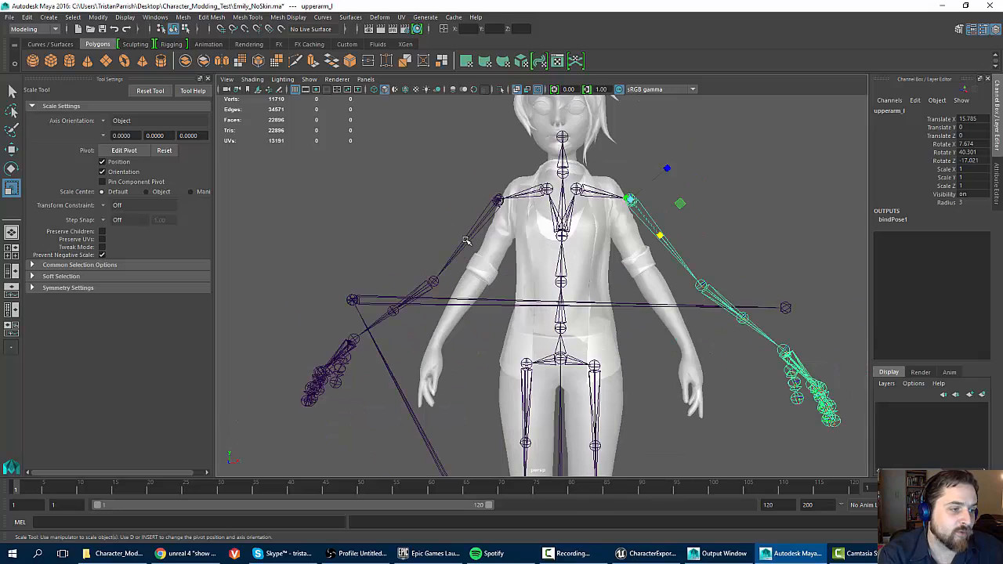
{"action": "left_click", "coordinate": [500, 200]}
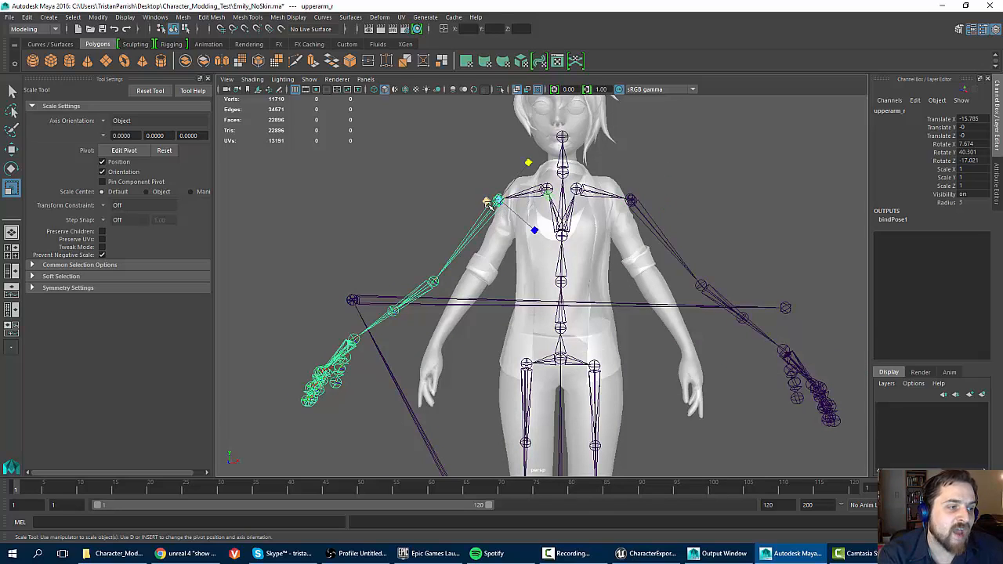
{"action": "left_click", "coordinate": [631, 199]}
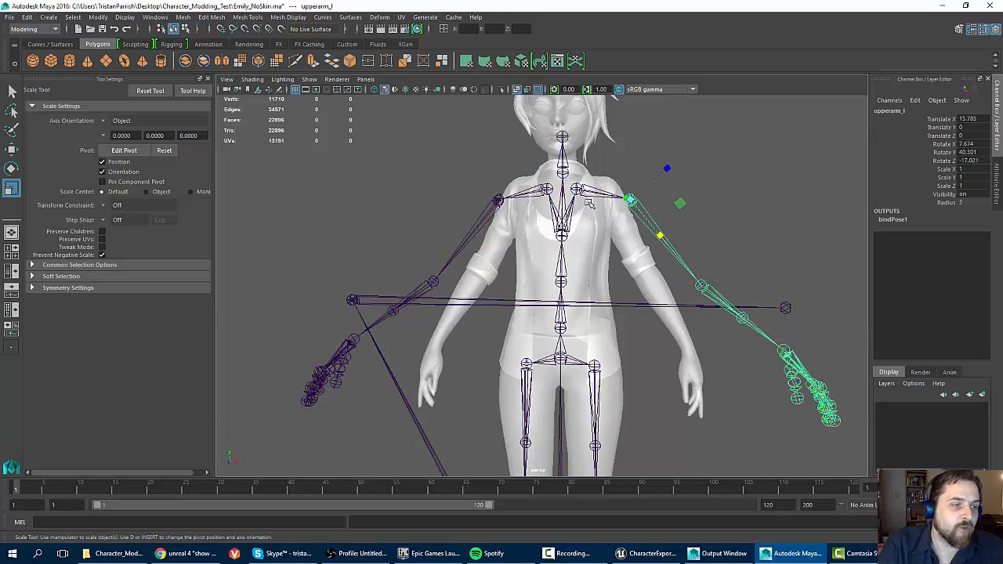
{"action": "right_click_drag", "start_coordinate": [600, 174], "coordinate": [630, 179], "text": "alt"}
{"action": "left_click_drag", "start_coordinate": [604, 176], "coordinate": [570, 93], "text": "alt"}
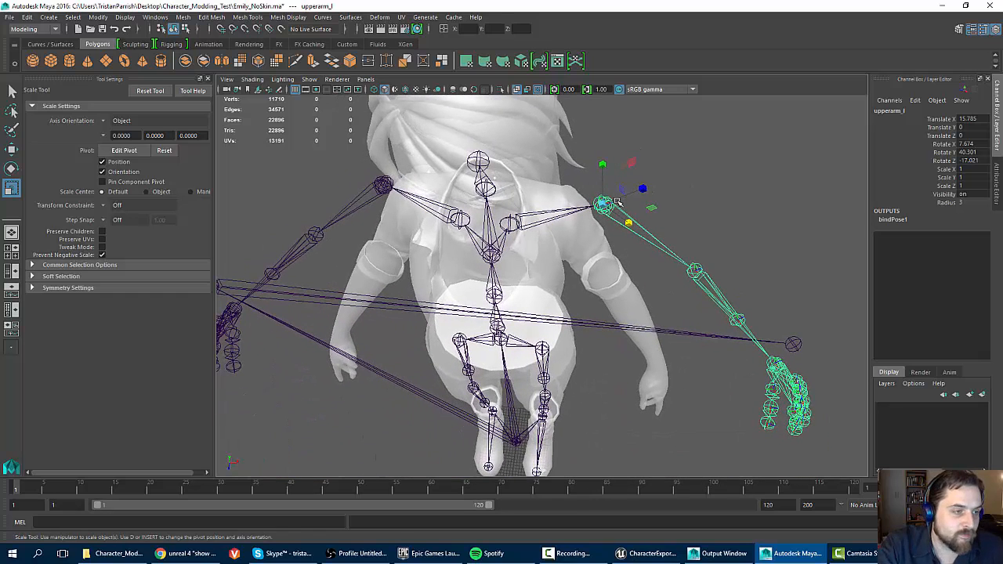
{"action": "key", "text": "w"}
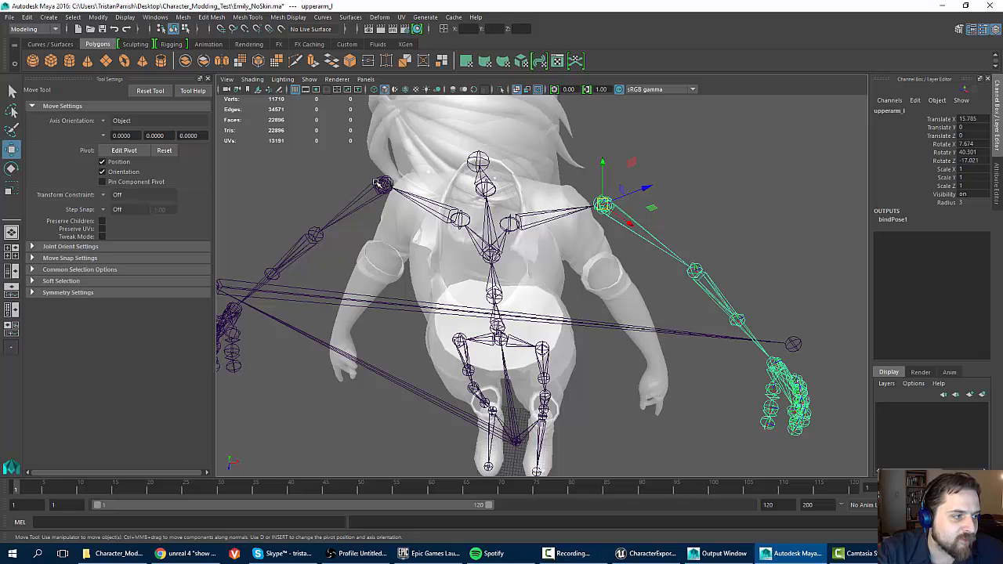
{"action": "left_click", "coordinate": [379, 184]}
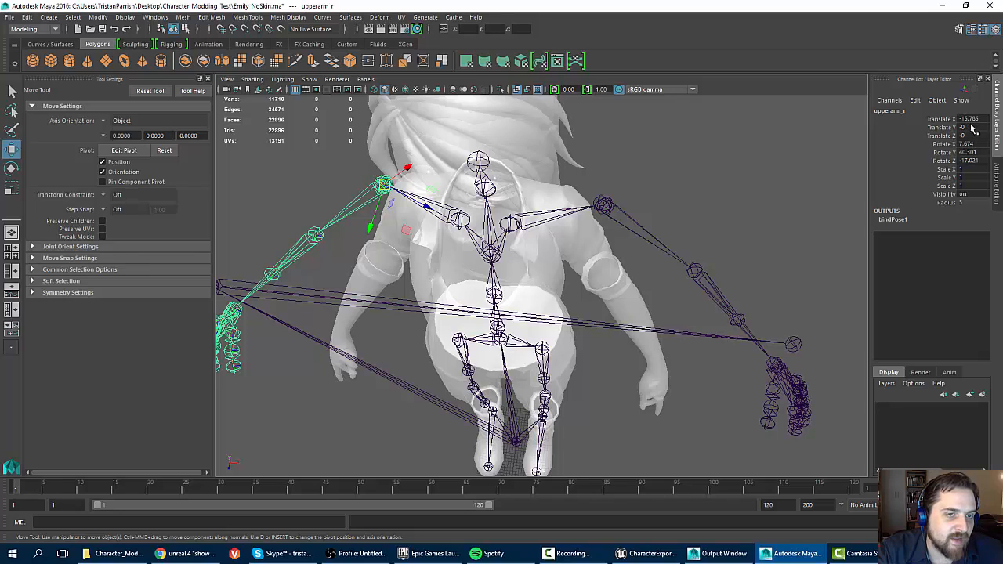
{"action": "left_click", "coordinate": [598, 200]}
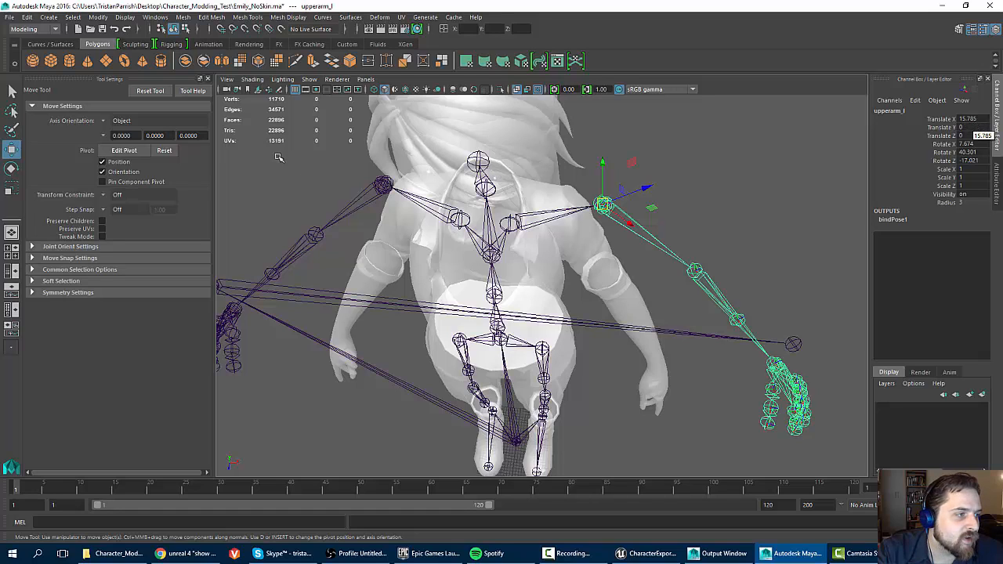
{"action": "left_click", "coordinate": [383, 184]}
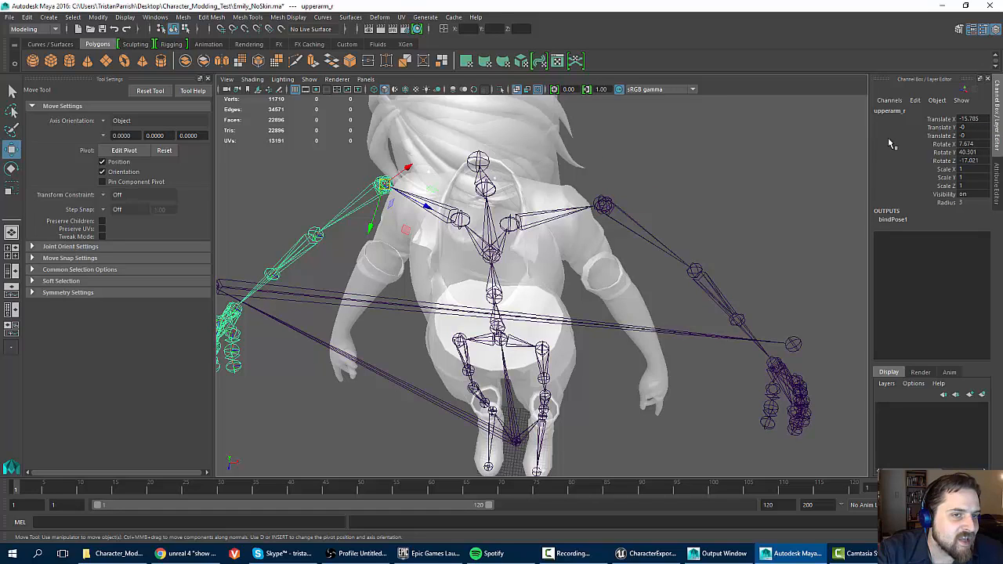
{"action": "left_click", "coordinate": [606, 203]}
{"action": "left_click", "coordinate": [607, 204]}
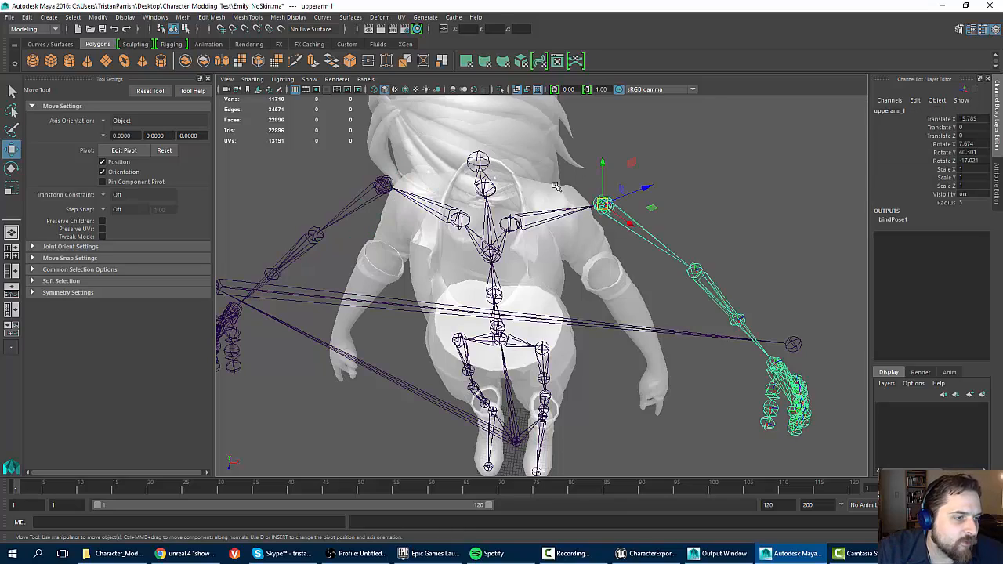
Try moving the upperarm_l joint toward the shoulder along its local Z axis.
{"action": "left_click_drag", "start_coordinate": [607, 206], "coordinate": [560, 148], "text": "alt"}
{"action": "middle_click_drag", "start_coordinate": [560, 148], "coordinate": [585, 237], "text": "alt"}
{"action": "left_click_drag", "start_coordinate": [584, 238], "coordinate": [565, 256], "text": "alt"}
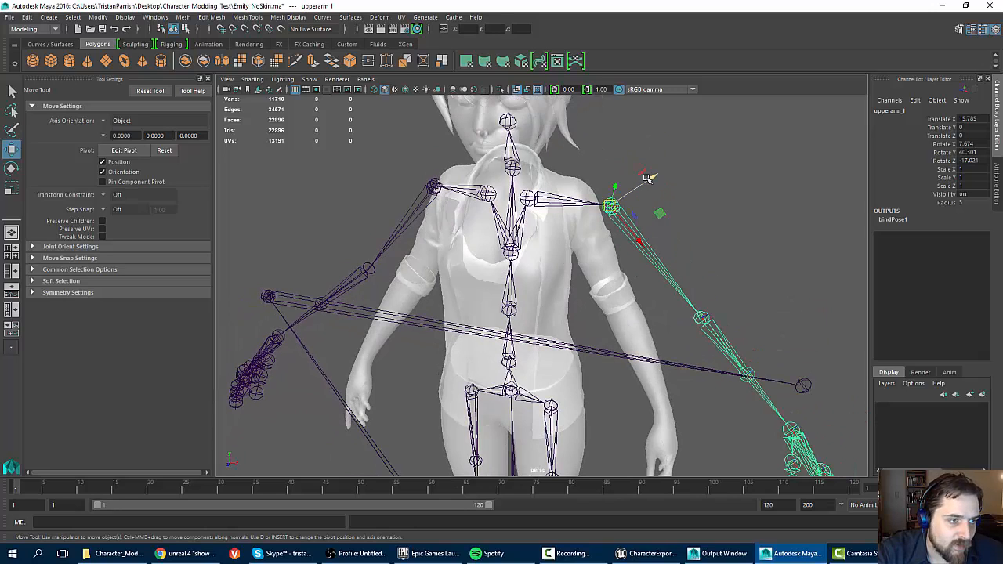
{"action": "left_click_drag", "start_coordinate": [634, 233], "coordinate": [621, 195]}
{"action": "key", "text": "ctrl+z"}
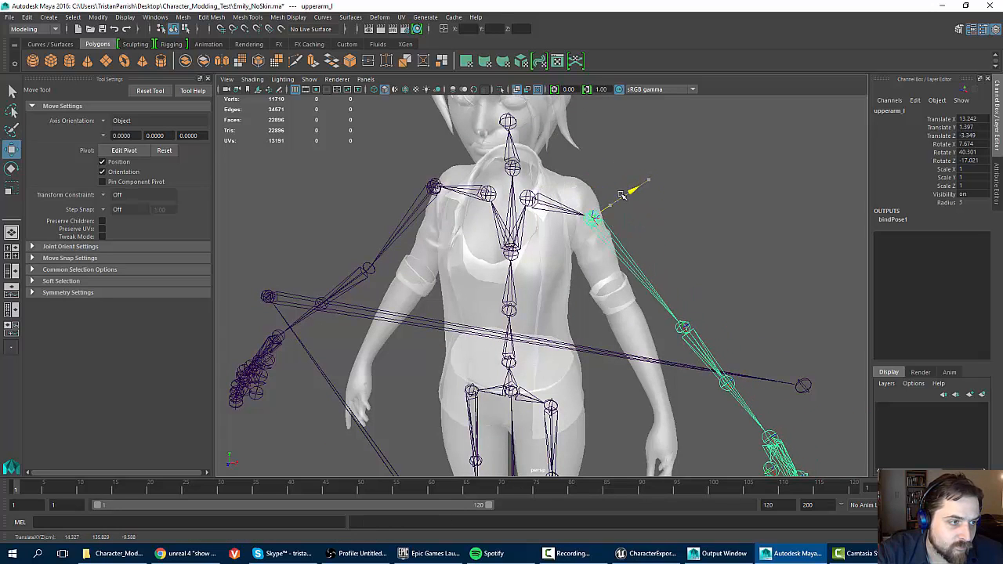
{"action": "key", "text": "ctrl+z"}
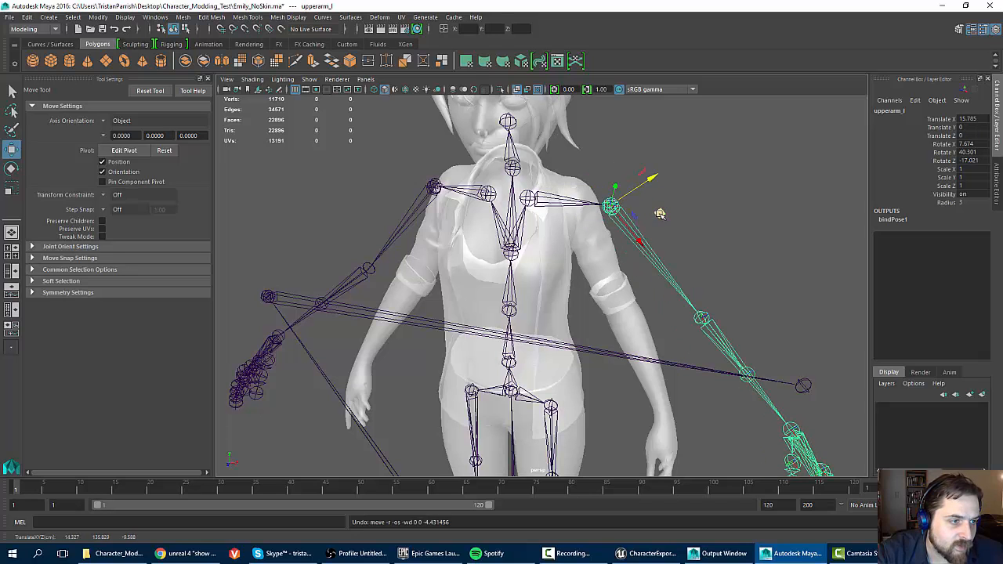
Move the upperarm_l joint inward into the mesh's shoulder, to Translate Y 0.416 and Z 0.691.
{"action": "middle_click_drag", "start_coordinate": [661, 214], "coordinate": [620, 206]}
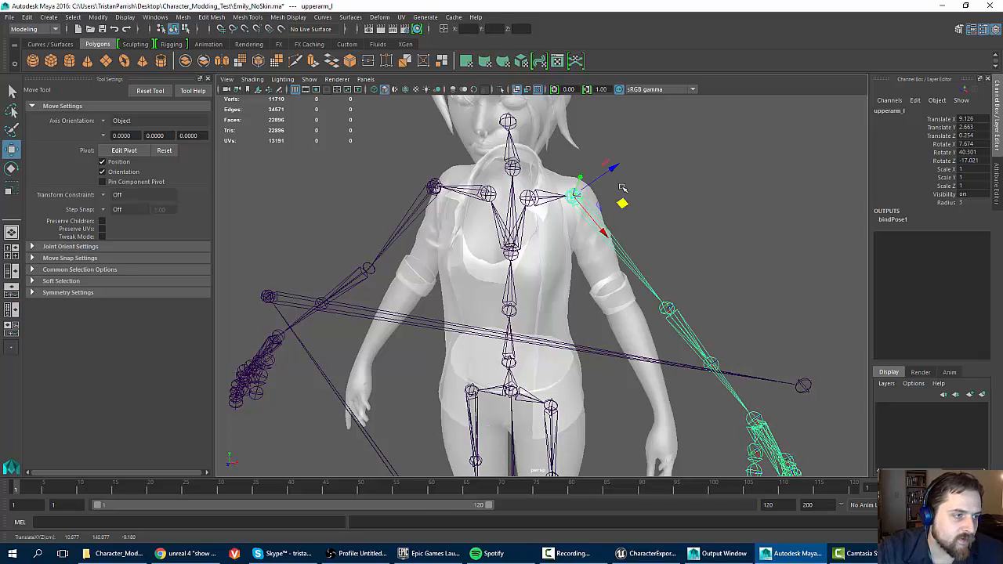
{"action": "mouse_move", "coordinate": [622, 188]}
{"action": "left_mouse_down", "text": "alt"}
{"action": "mouse_move", "coordinate": [533, 178]}
{"action": "mouse_move", "coordinate": [541, 200]}
{"action": "mouse_move", "coordinate": [606, 204]}
{"action": "mouse_move", "coordinate": [634, 182]}
{"action": "left_mouse_up", "text": "alt"}
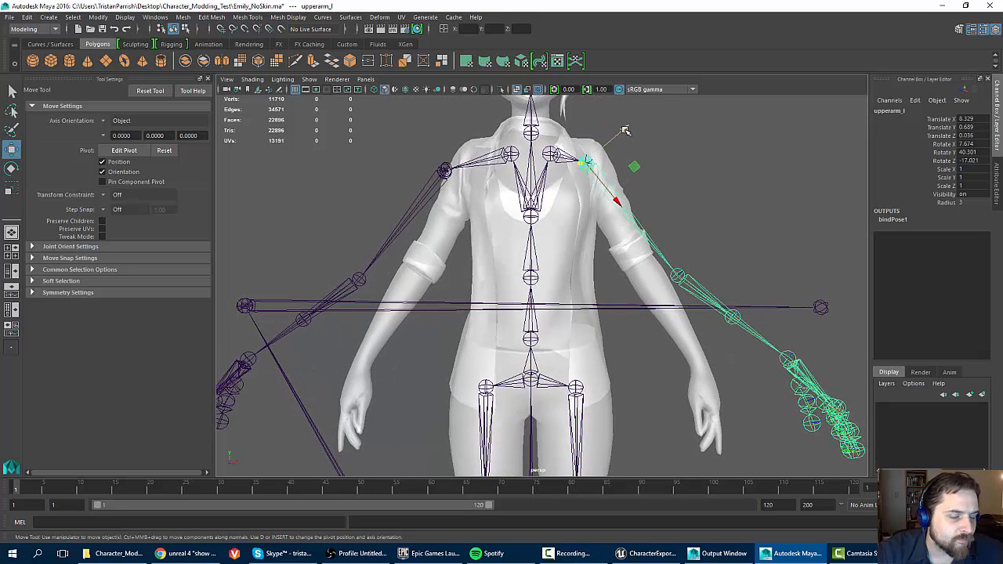
{"action": "left_click_drag", "start_coordinate": [624, 129], "coordinate": [564, 156]}
{"action": "right_click_drag", "start_coordinate": [564, 157], "coordinate": [580, 170], "text": "alt"}
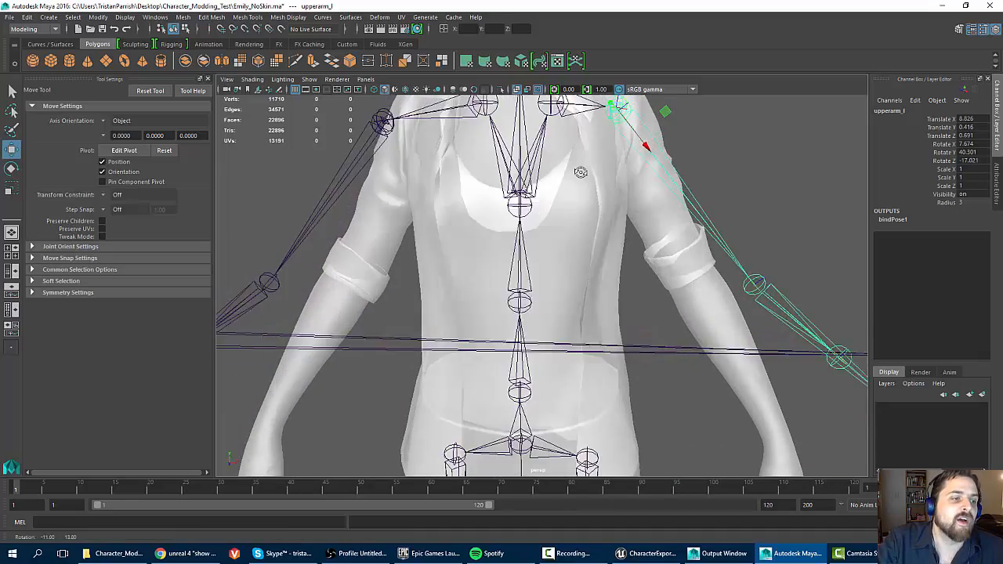
{"action": "middle_click_drag", "start_coordinate": [597, 165], "coordinate": [602, 173], "text": "alt"}
{"action": "left_click_drag", "start_coordinate": [602, 173], "coordinate": [554, 177], "text": "alt"}
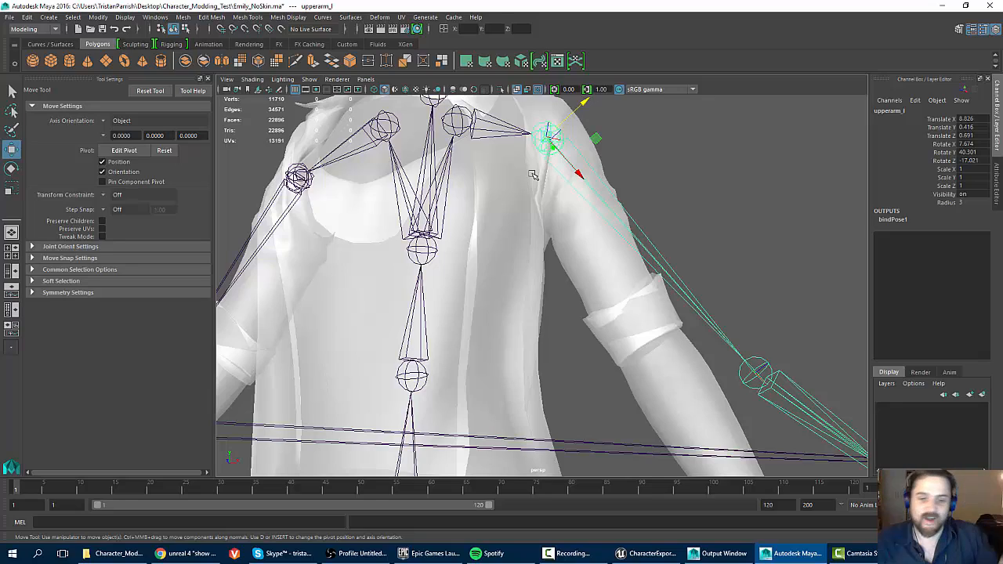
Fine-tune the upperarm_l joint inside the mesh's shoulder to Translate X 8.151, Y 0.176, Z 0.867.
{"action": "left_click_drag", "start_coordinate": [501, 175], "coordinate": [521, 195], "text": "alt"}
{"action": "middle_click_drag", "start_coordinate": [521, 197], "coordinate": [534, 166], "text": "alt"}
{"action": "left_click_drag", "start_coordinate": [534, 165], "coordinate": [552, 175], "text": "alt"}
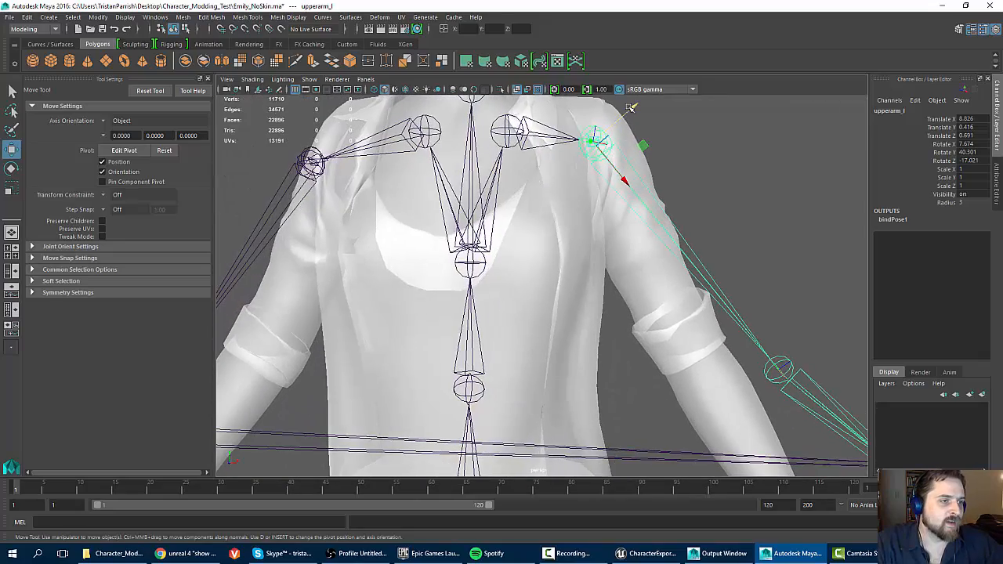
{"action": "left_click_drag", "start_coordinate": [631, 108], "coordinate": [453, 144]}
{"action": "left_click_drag", "start_coordinate": [314, 168], "coordinate": [610, 163], "text": "alt"}
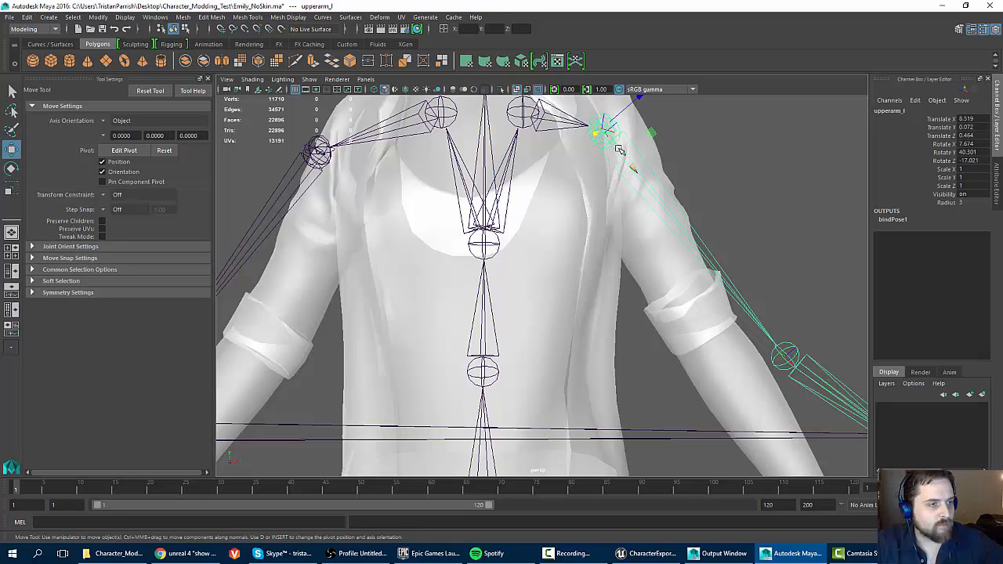
{"action": "left_click_drag", "start_coordinate": [623, 153], "coordinate": [635, 126], "text": "alt"}
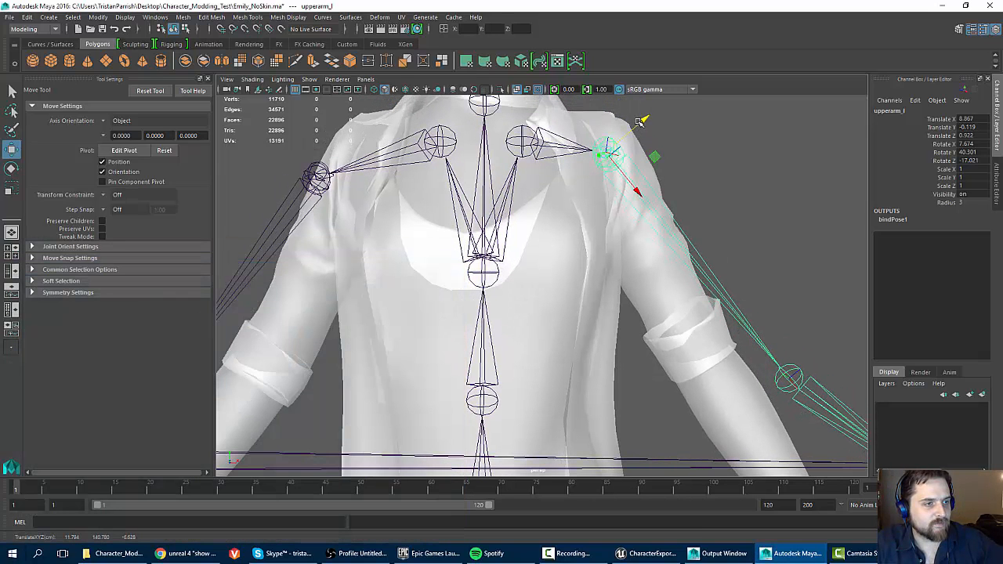
{"action": "left_click_drag", "start_coordinate": [645, 201], "coordinate": [584, 117]}
{"action": "key", "text": "super"}
{"action": "left_click_drag", "start_coordinate": [572, 183], "coordinate": [576, 188]}
{"action": "left_click_drag", "start_coordinate": [586, 122], "coordinate": [588, 126]}
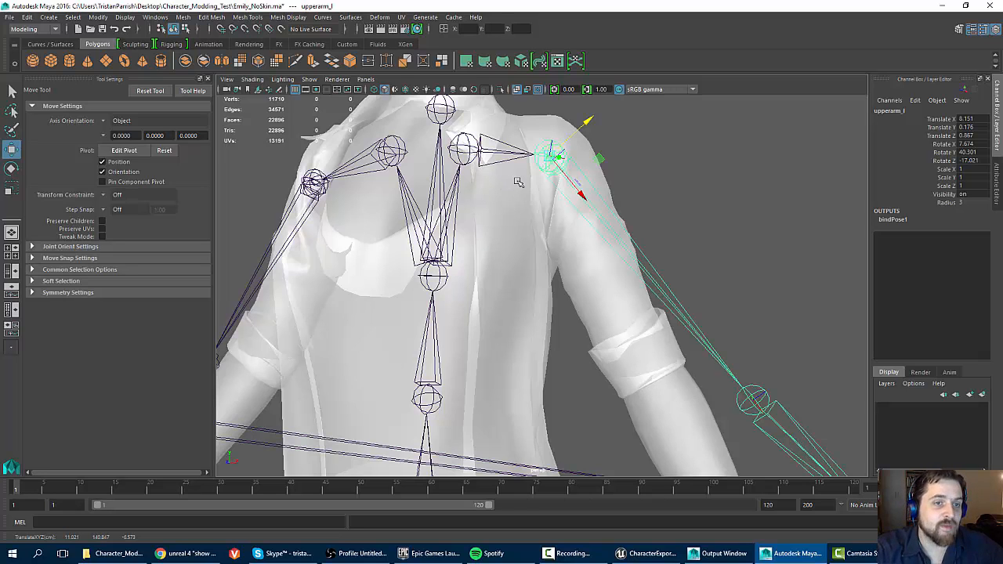
Check the Translate values of the upperarm_l and upperarm_r joints against each other from the front of the character.
{"action": "left_click_drag", "start_coordinate": [507, 202], "coordinate": [451, 189], "text": "alt"}
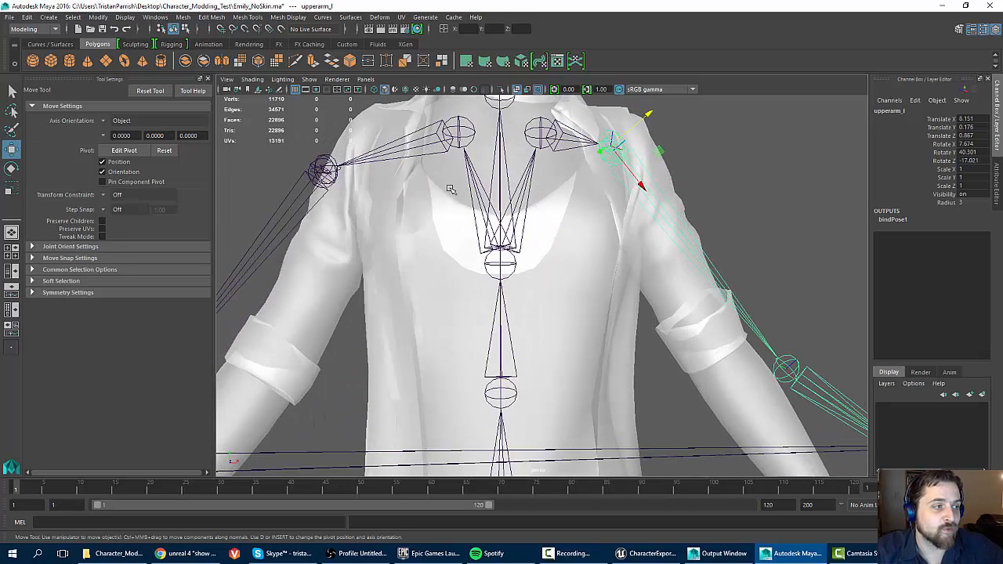
{"action": "left_click", "coordinate": [290, 194]}
{"action": "left_click", "coordinate": [607, 148]}
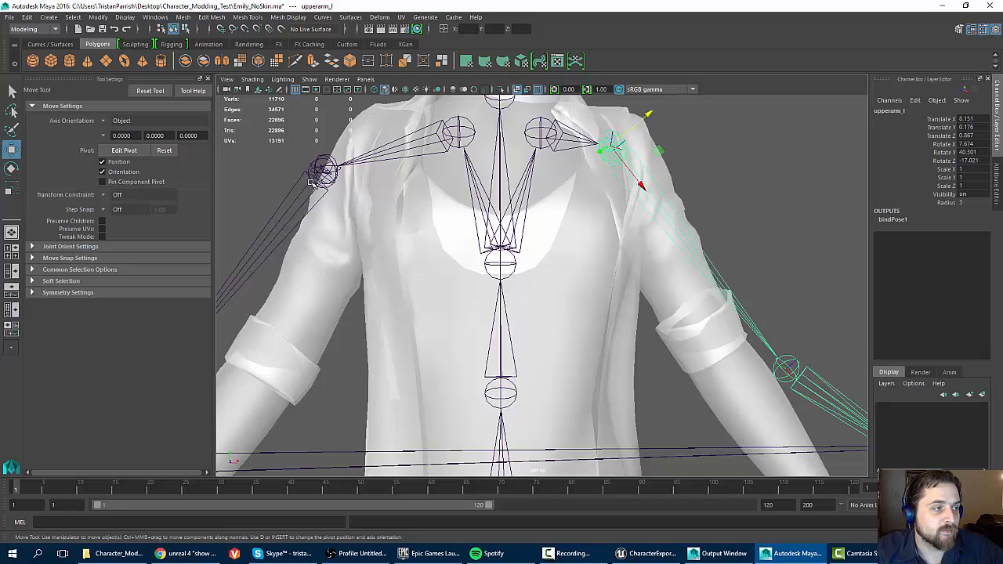
{"action": "left_click", "coordinate": [317, 171]}
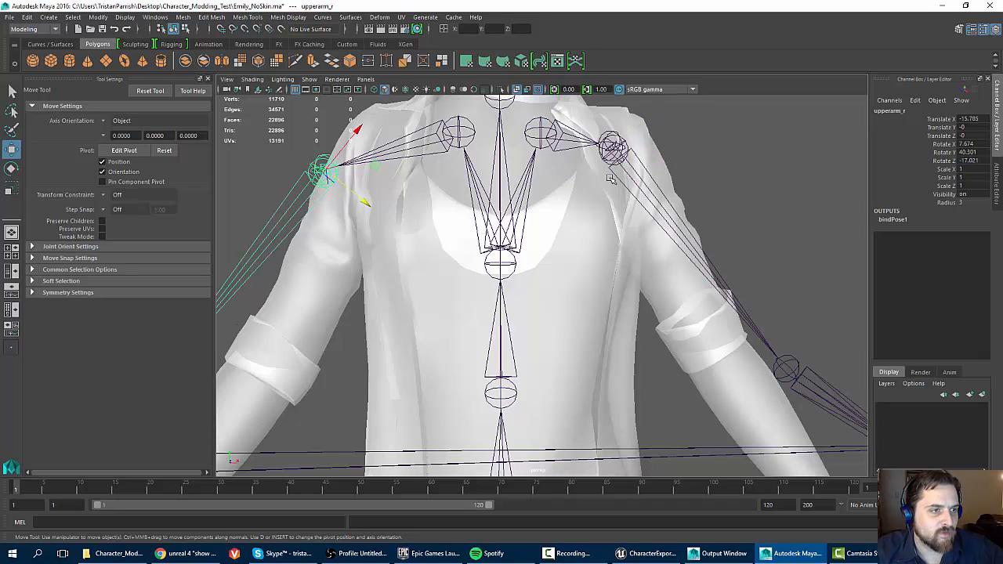
{"action": "left_click", "coordinate": [600, 139]}
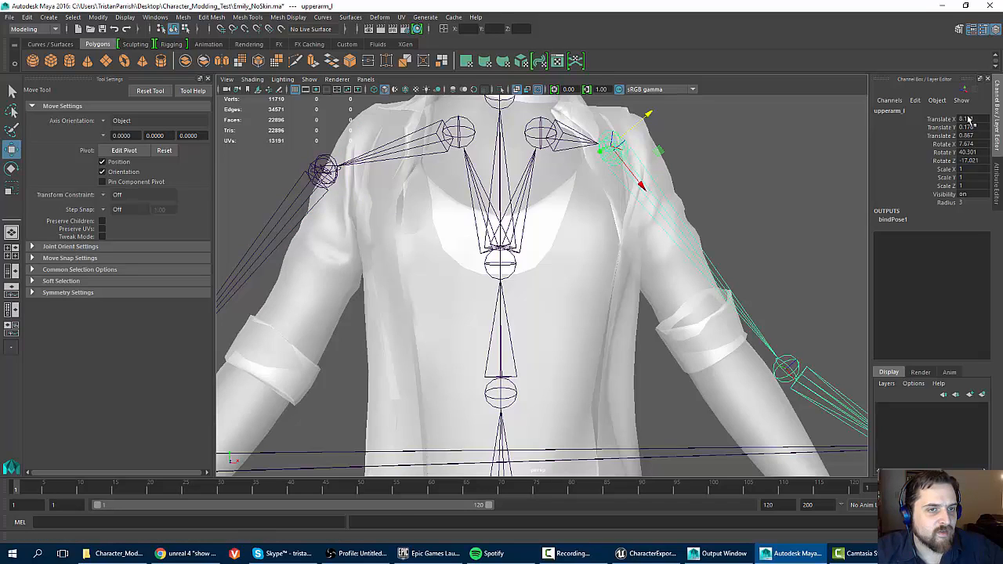
Try transferring all three Translate values from upperarm_l to upperarm_r at once, entering 0.867 in X, Y and Z.
{"action": "left_click_drag", "start_coordinate": [976, 119], "coordinate": [976, 137]}
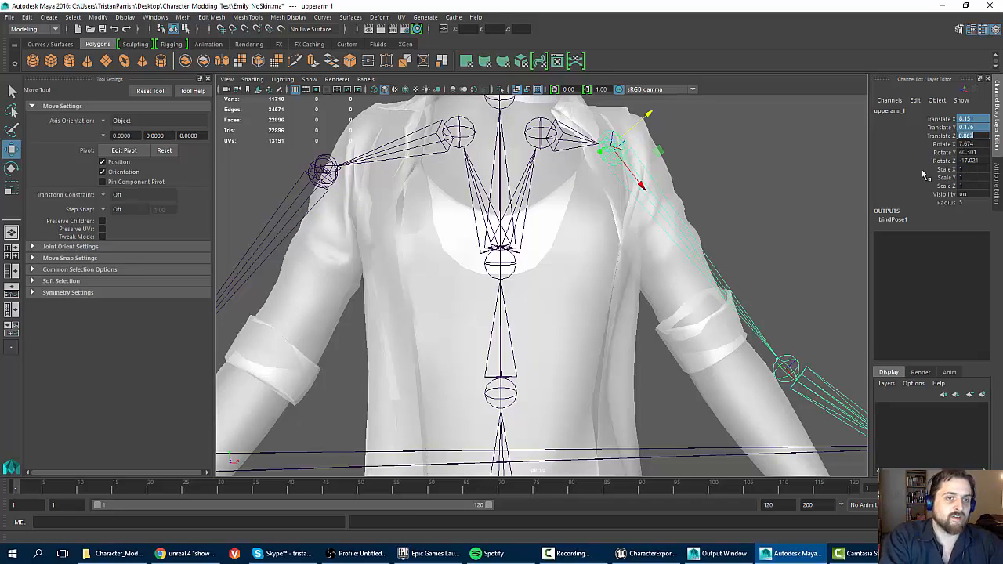
{"action": "left_click", "coordinate": [319, 170]}
{"action": "left_click", "coordinate": [975, 119]}
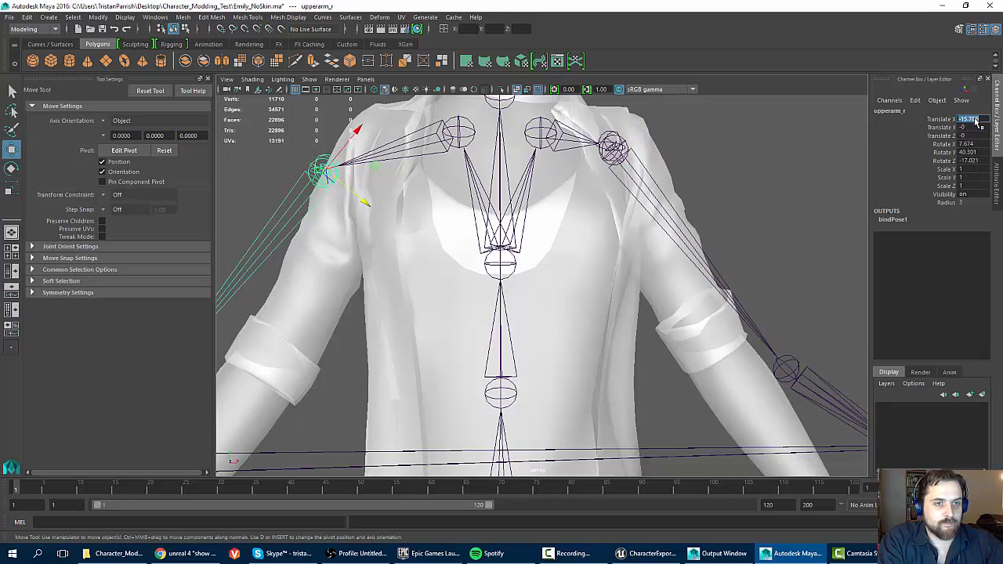
{"action": "type", "text": "0.867"}
{"action": "left_click", "coordinate": [963, 127]}
{"action": "left_click_drag", "start_coordinate": [964, 119], "coordinate": [975, 137]}
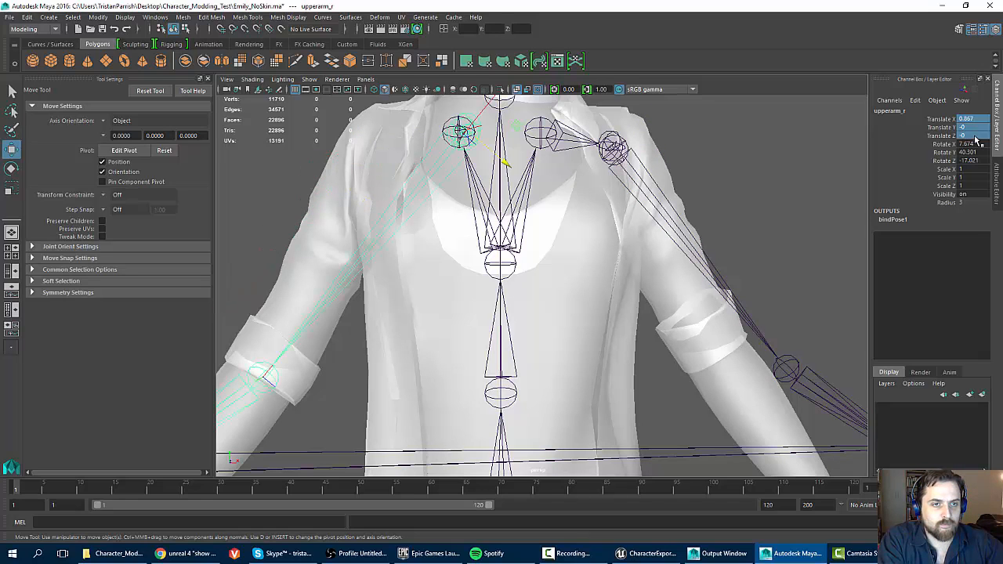
{"action": "type", "text": "0.867"}
{"action": "key", "text": "Return"}
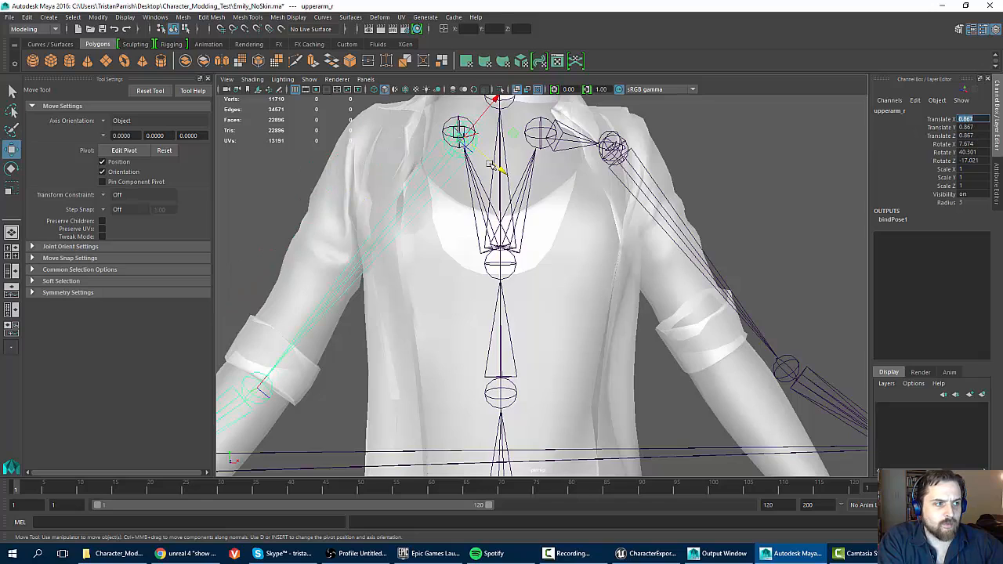
Pick up upperarm_l's Translate X value and undo the 0.867 Translate entries on upperarm_r.
{"action": "left_click", "coordinate": [615, 143]}
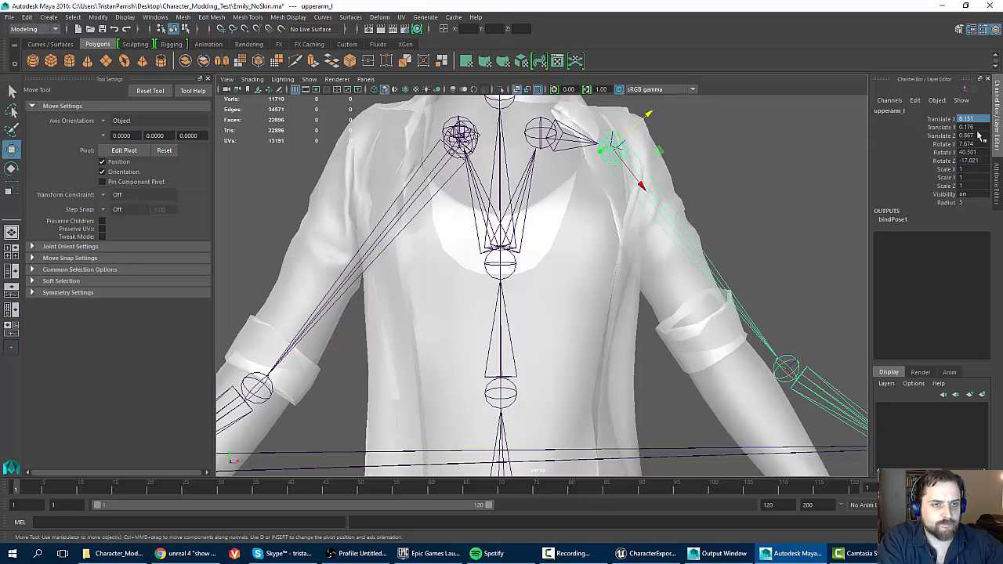
{"action": "double_click", "coordinate": [964, 118]}
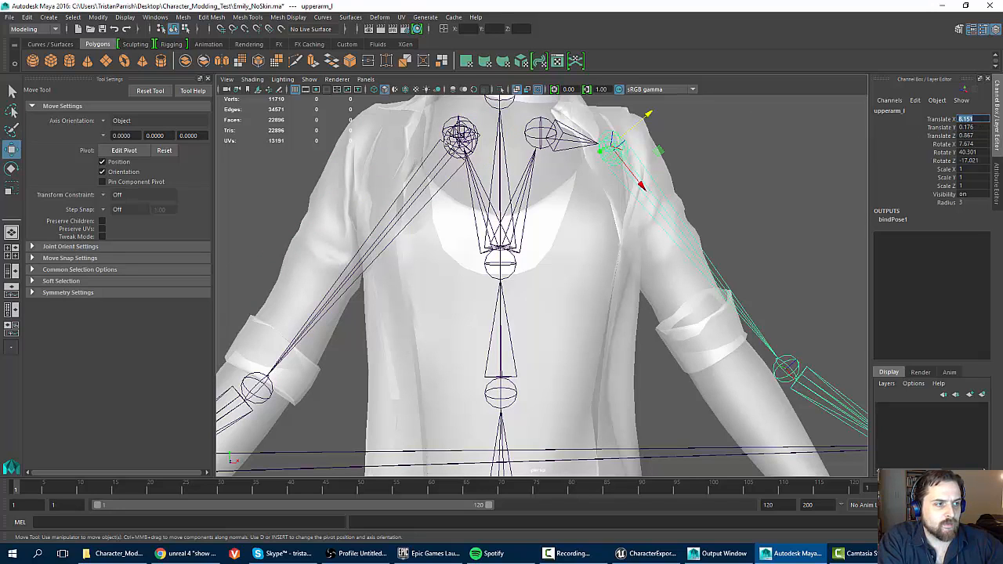
{"action": "left_click", "coordinate": [450, 146]}
{"action": "key", "text": "ctrl+z"}
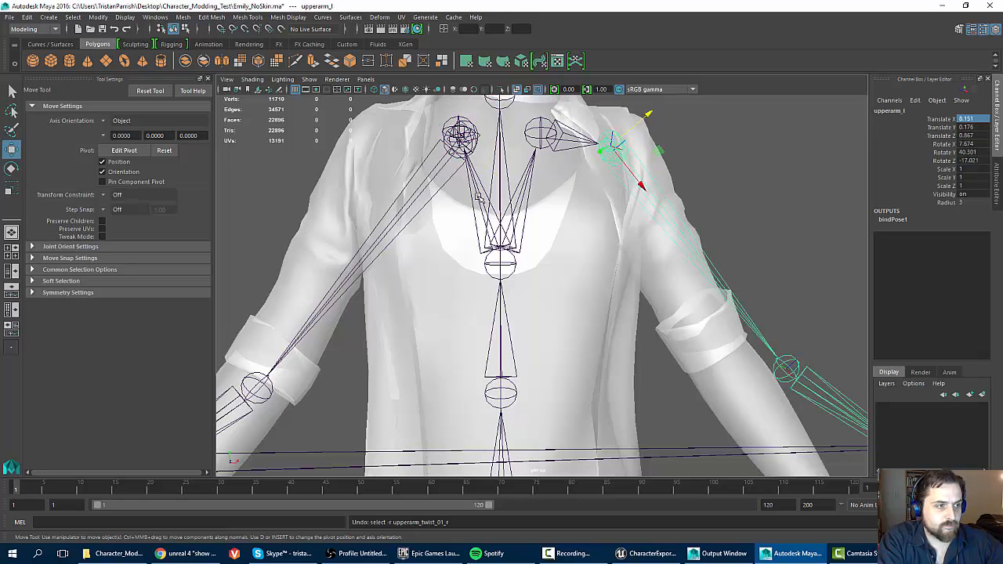
{"action": "key", "text": "ctrl+z"}
{"action": "key", "text": "ctrl+z"}
{"action": "left_click", "coordinate": [289, 142]}
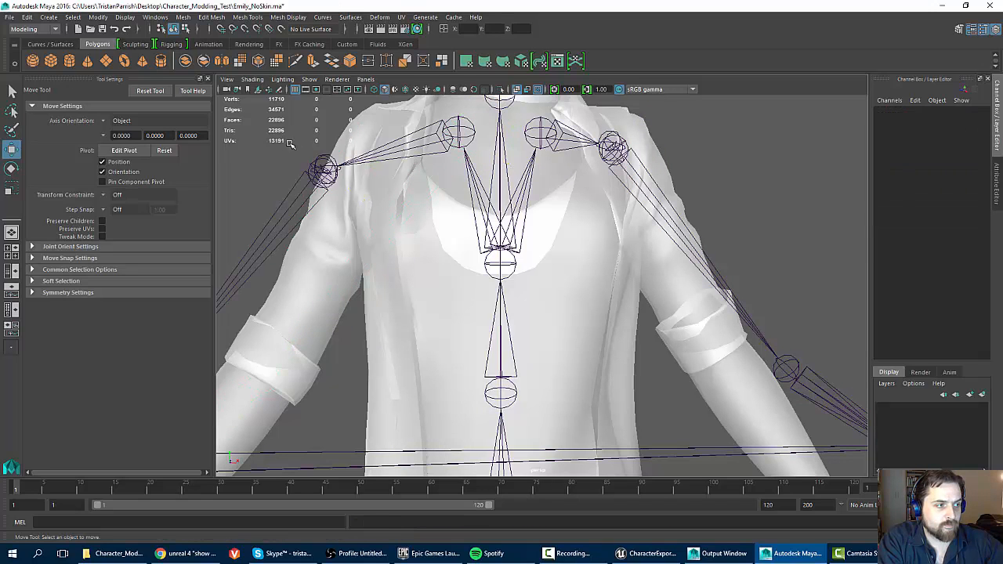
Set the upperarm_r joint's Translate X to 8.151.
{"action": "left_click", "coordinate": [322, 161]}
{"action": "double_click", "coordinate": [975, 120]}
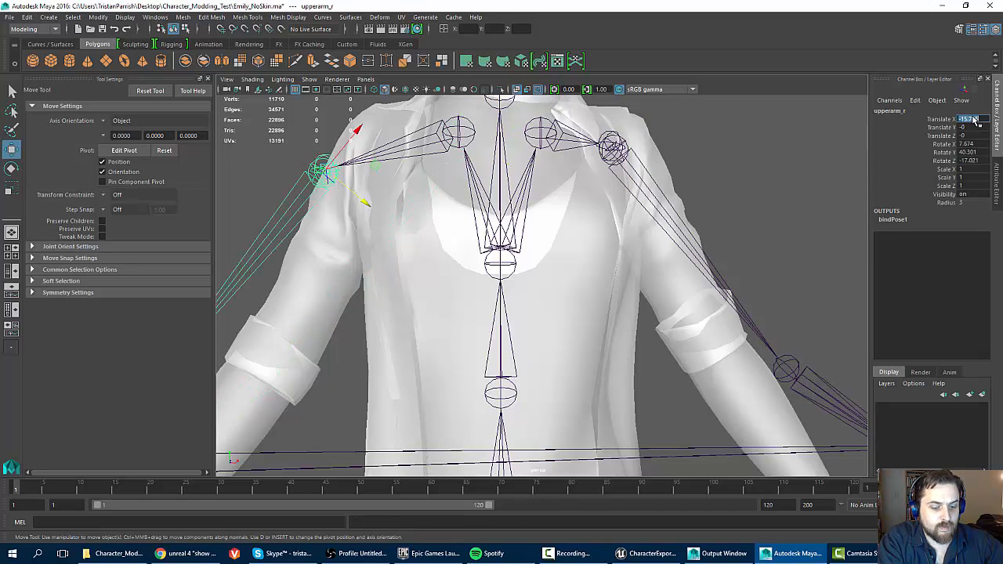
{"action": "type", "text": "8.151"}
{"action": "key", "text": "Return"}
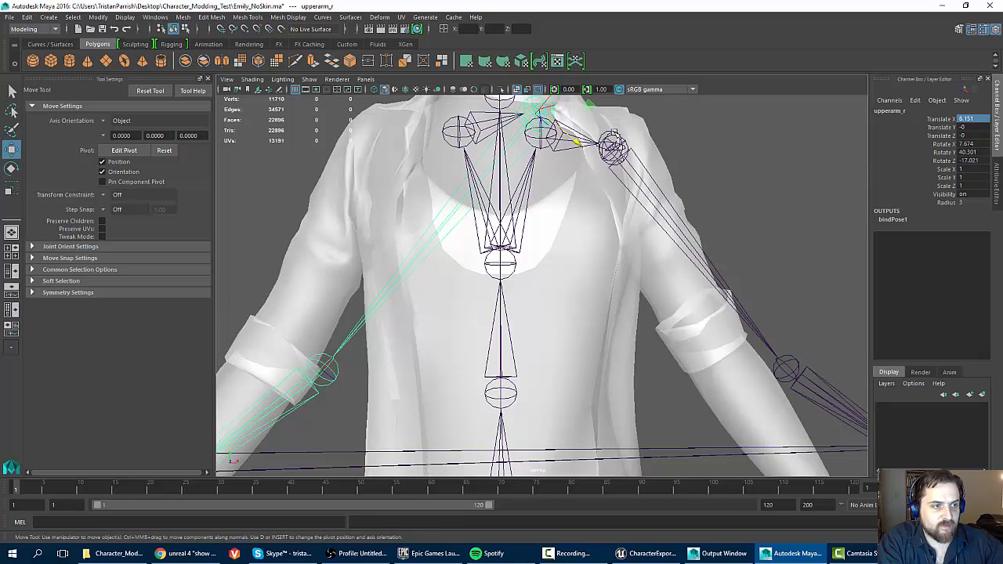
Copy upperarm_l's Translate Y value of 0.176 to the upperarm_r joint.
{"action": "left_click", "coordinate": [614, 147]}
{"action": "left_click", "coordinate": [972, 128]}
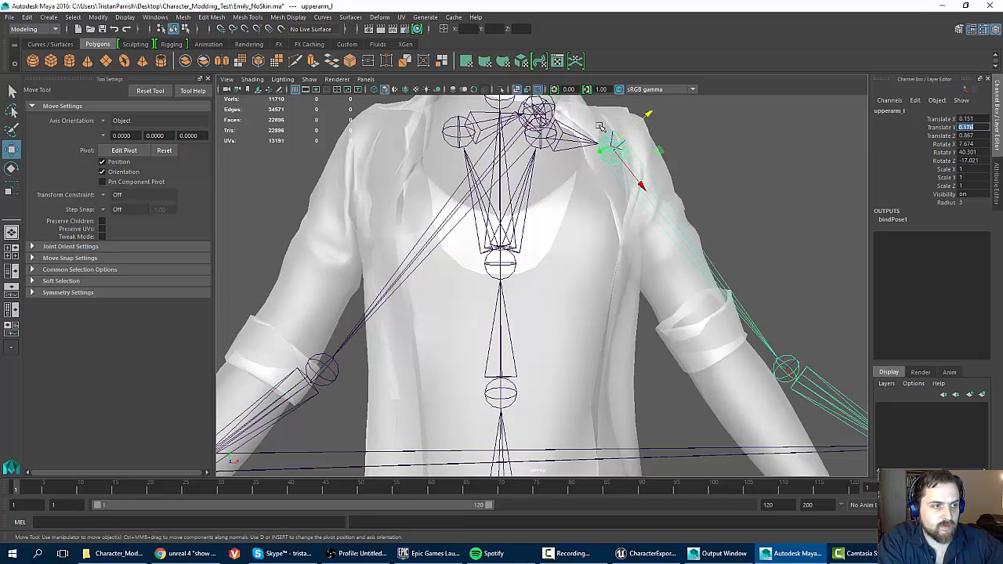
{"action": "left_click", "coordinate": [552, 103]}
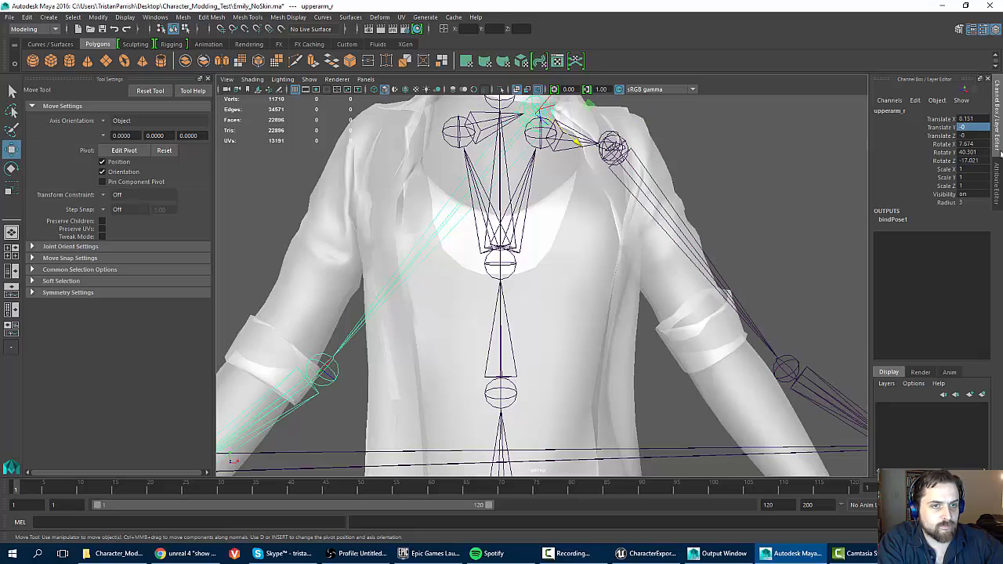
{"action": "key", "text": "ctrl+v"}
{"action": "left_click", "coordinate": [972, 127]}
{"action": "type", "text": "0.176"}
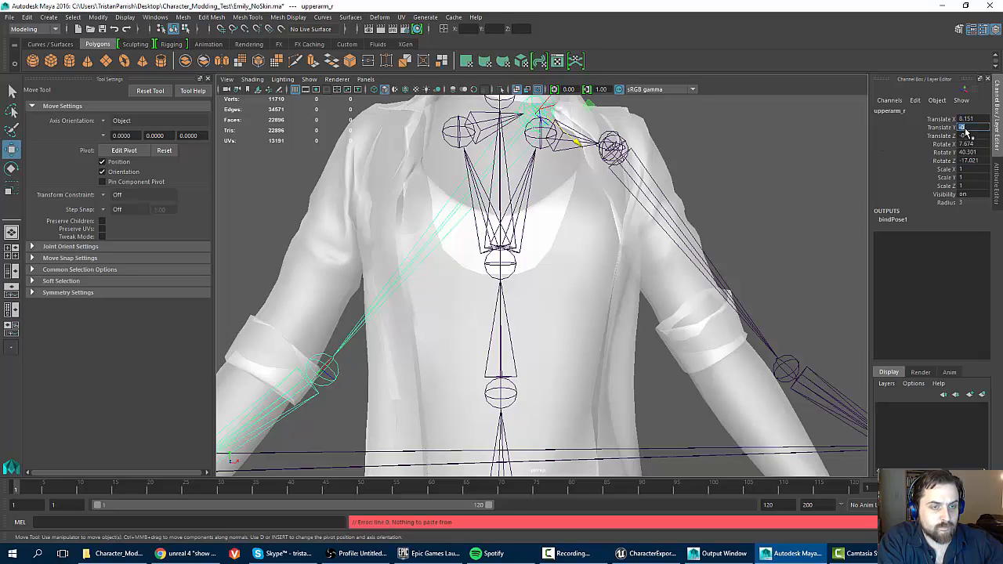
{"action": "key", "text": "Return"}
Copy upperarm_l's Translate Z value of 0.867 to the upperarm_r joint.
{"action": "left_click", "coordinate": [617, 141]}
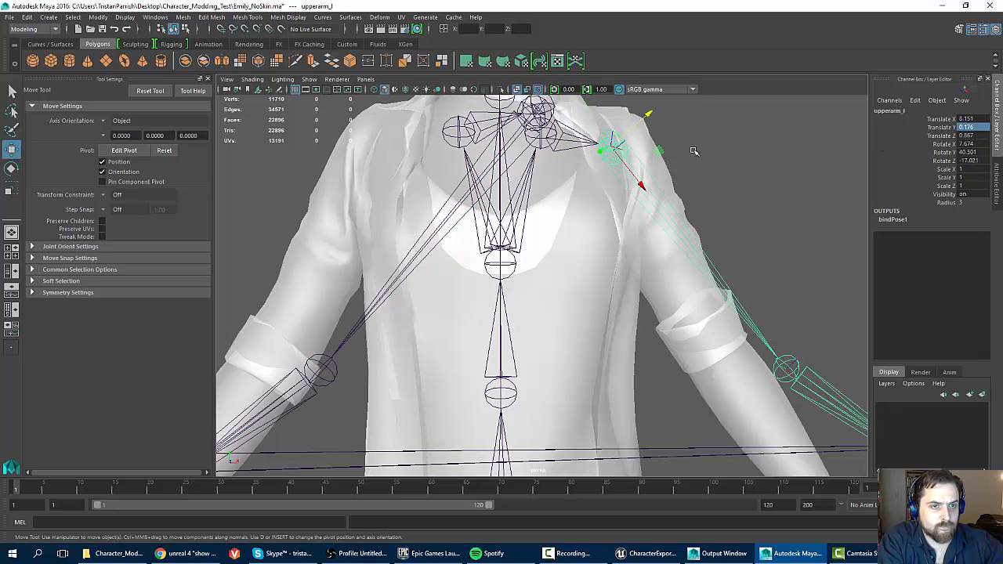
{"action": "left_click", "coordinate": [980, 134]}
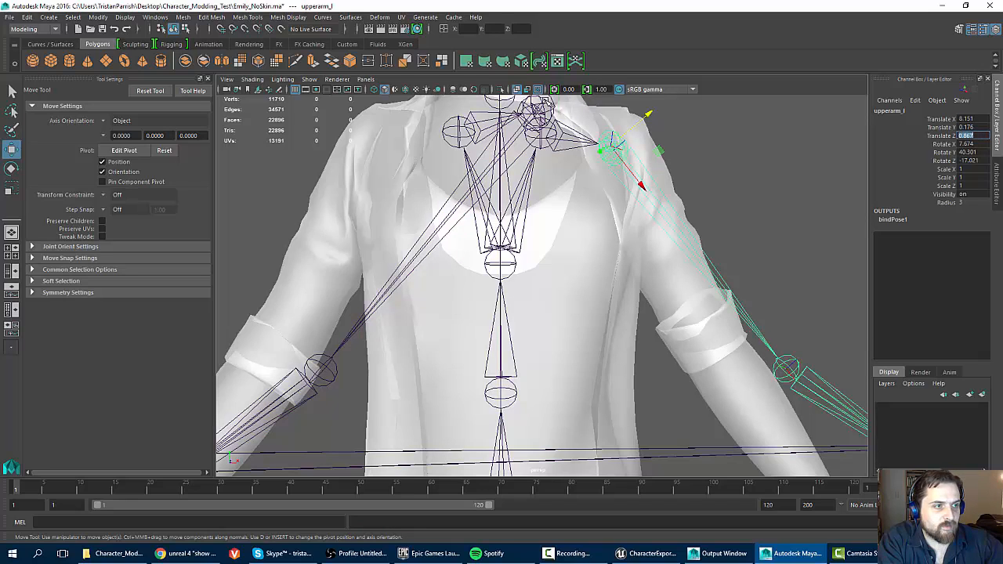
{"action": "left_click", "coordinate": [547, 102]}
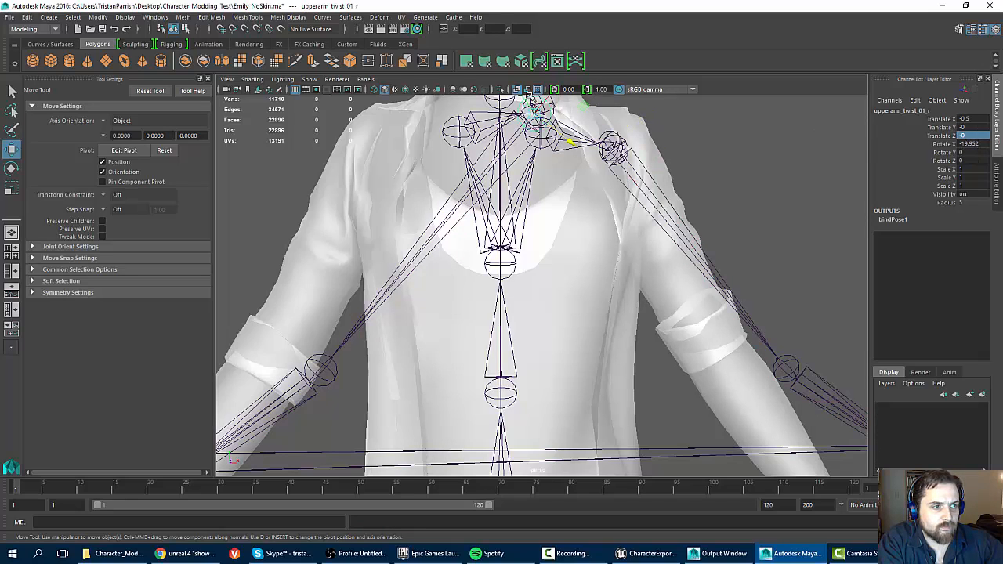
{"action": "left_click", "coordinate": [537, 118]}
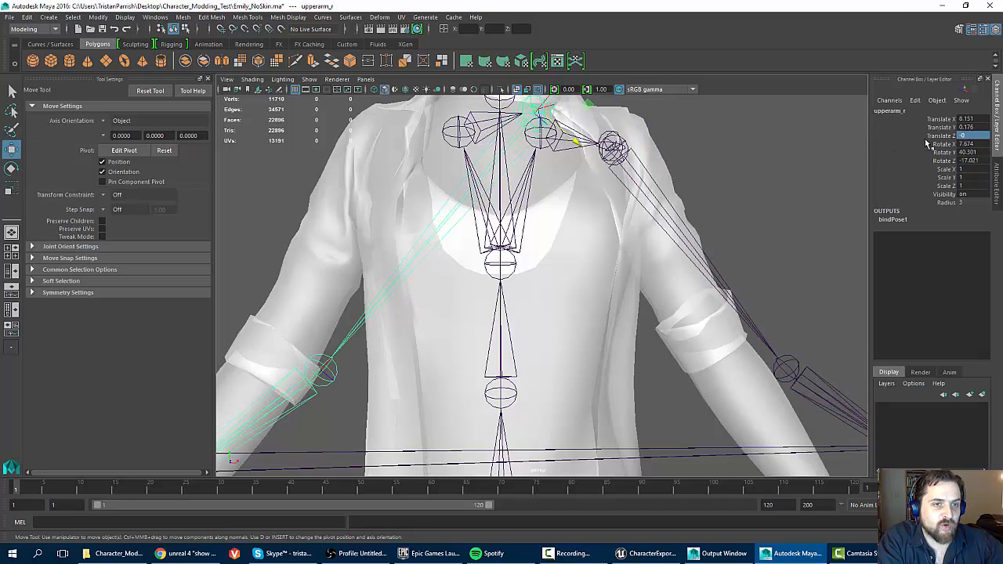
{"action": "left_click", "coordinate": [963, 137]}
{"action": "type", "text": "0.867"}
{"action": "key", "text": "Return"}
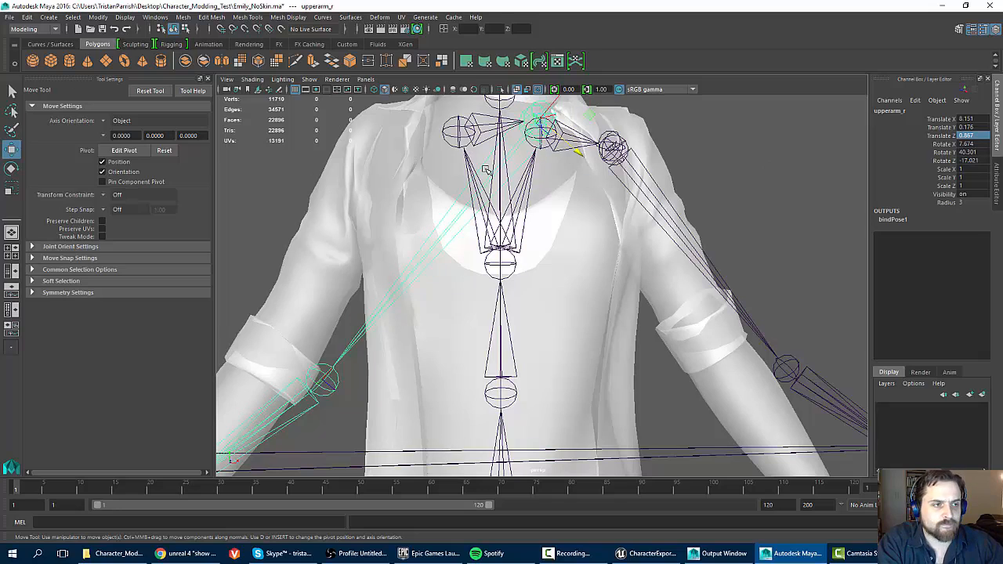
Negate upperarm_r's Translate values to X -8.151, Y -0.176 and Z -0.867 to mirror the opposite shoulder.
{"action": "double_click", "coordinate": [962, 119]}
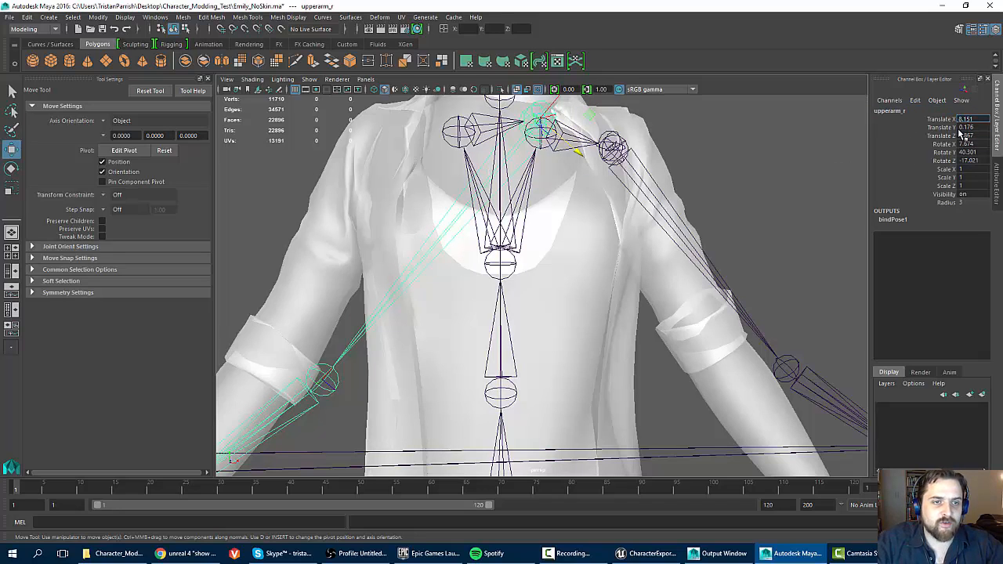
{"action": "type", "text": "-"}
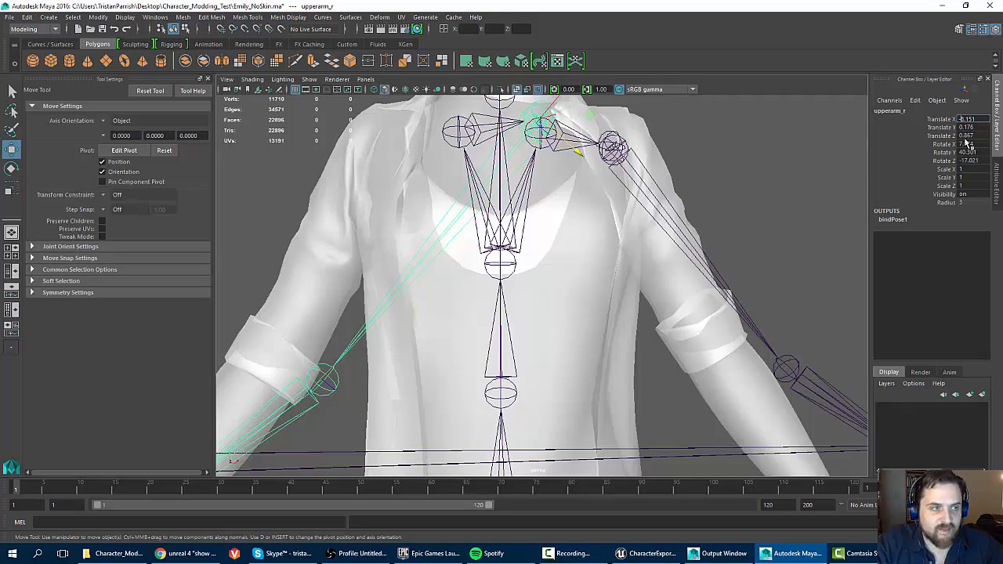
{"action": "key", "text": "Return"}
{"action": "left_click_drag", "start_coordinate": [329, 235], "coordinate": [547, 235], "text": "alt"}
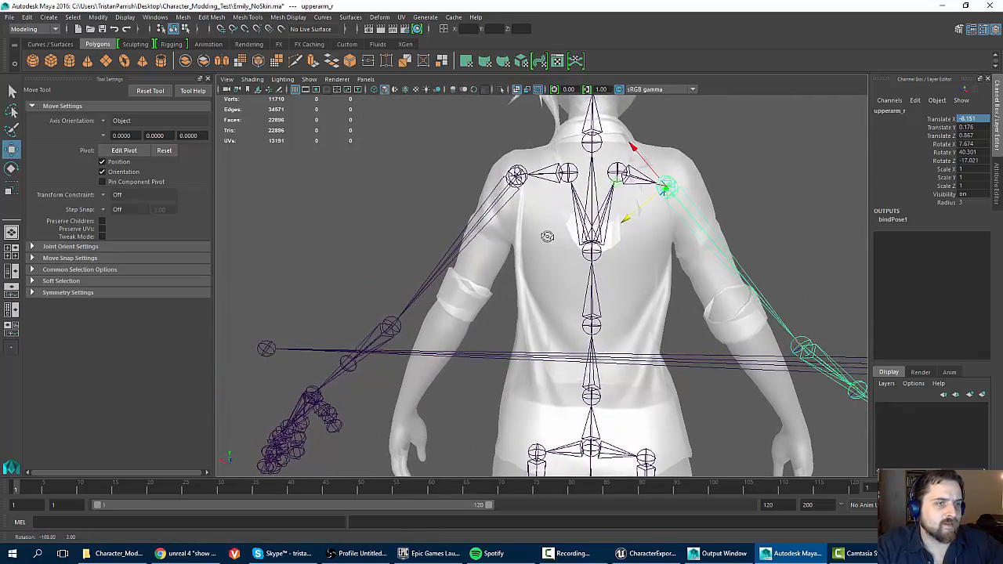
{"action": "left_click", "coordinate": [963, 128]}
{"action": "type", "text": "-"}
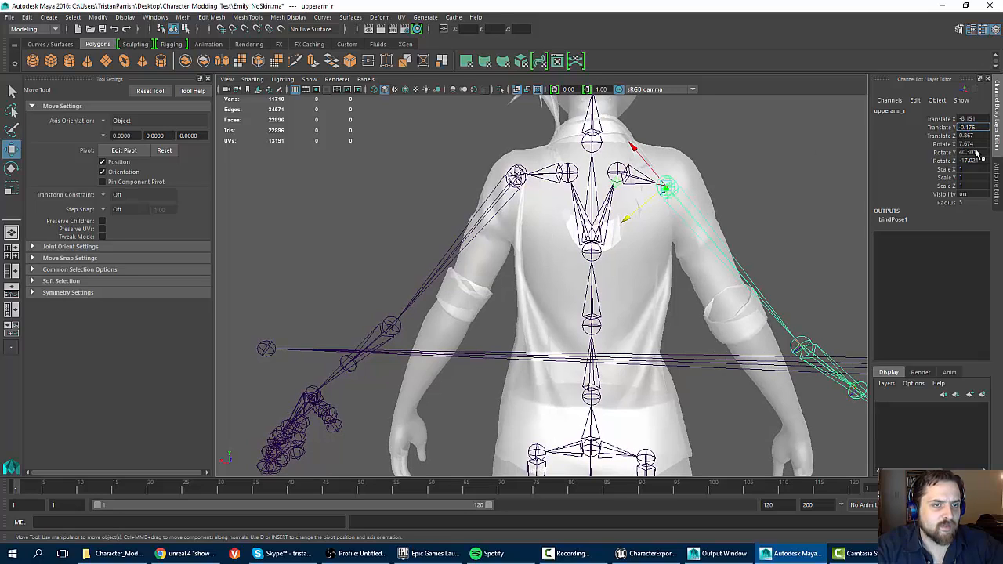
{"action": "key", "text": "Return"}
{"action": "left_click", "coordinate": [967, 135]}
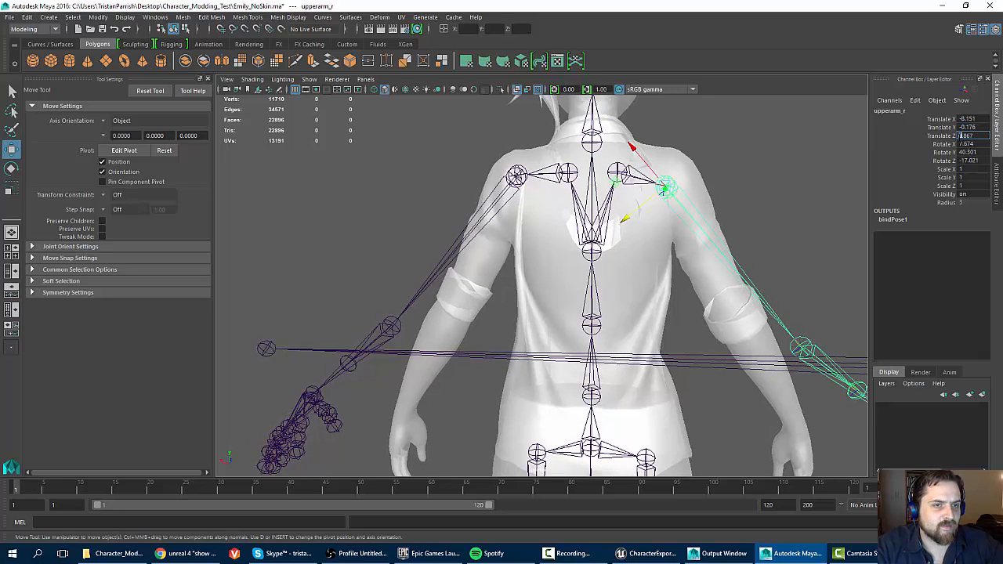
{"action": "key", "text": "Return"}
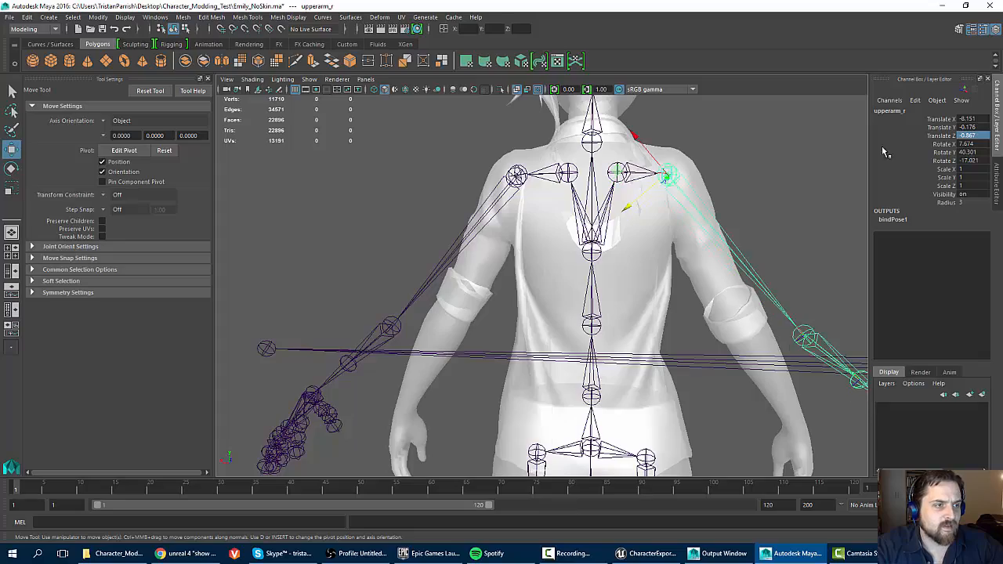
Examine how the shoulder, neck_01 and head joints sit inside the mesh from the back and side.
{"action": "mouse_move", "coordinate": [573, 160]}
{"action": "left_mouse_down", "text": "alt"}
{"action": "mouse_move", "coordinate": [341, 177]}
{"action": "mouse_move", "coordinate": [363, 197]}
{"action": "mouse_move", "coordinate": [394, 264]}
{"action": "mouse_move", "coordinate": [394, 289]}
{"action": "mouse_move", "coordinate": [416, 226]}
{"action": "mouse_move", "coordinate": [412, 188]}
{"action": "mouse_move", "coordinate": [438, 246]}
{"action": "mouse_move", "coordinate": [540, 227]}
{"action": "mouse_move", "coordinate": [508, 229]}
{"action": "mouse_move", "coordinate": [551, 209]}
{"action": "mouse_move", "coordinate": [492, 208]}
{"action": "mouse_move", "coordinate": [541, 188]}
{"action": "mouse_move", "coordinate": [563, 153]}
{"action": "mouse_move", "coordinate": [567, 173]}
{"action": "left_mouse_up", "text": "alt"}
{"action": "scroll", "coordinate": [353, 186], "scroll_direction": "down", "scroll_amount": 5}
{"action": "left_click", "coordinate": [562, 151]}
{"action": "left_click", "coordinate": [573, 155]}
{"action": "right_click_drag", "start_coordinate": [536, 173], "coordinate": [596, 178], "text": "alt"}
{"action": "left_click_drag", "start_coordinate": [569, 188], "coordinate": [517, 191], "text": "alt"}
{"action": "middle_click_drag", "start_coordinate": [517, 191], "coordinate": [517, 266], "text": "alt"}
{"action": "left_click_drag", "start_coordinate": [518, 266], "coordinate": [534, 266], "text": "alt"}
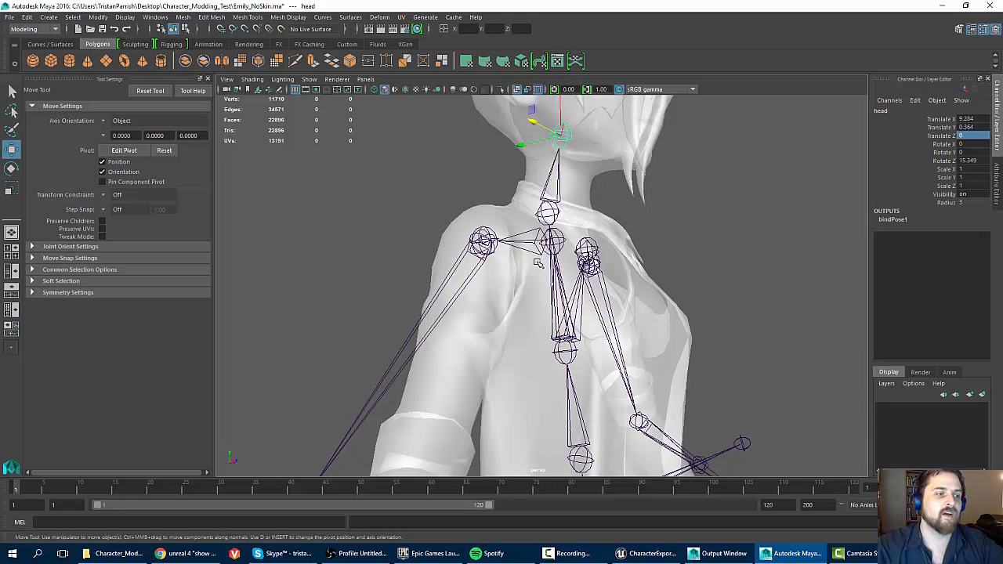
{"action": "left_click_drag", "start_coordinate": [538, 264], "coordinate": [627, 267], "text": "alt"}
{"action": "left_click", "coordinate": [576, 224]}
{"action": "middle_click_drag", "start_coordinate": [567, 210], "coordinate": [560, 251], "text": "alt"}
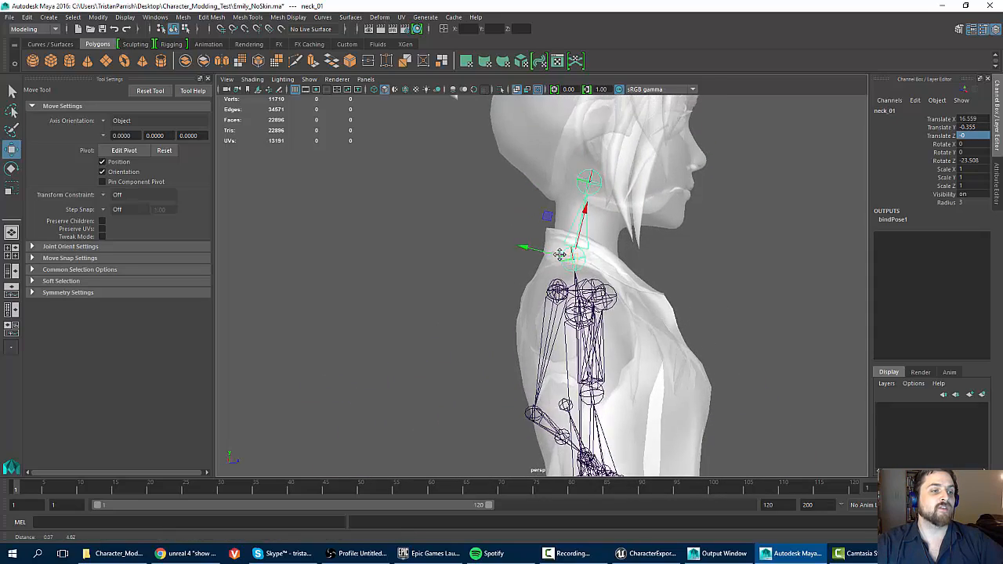
{"action": "mouse_move", "coordinate": [559, 252]}
{"action": "left_mouse_down", "text": "alt"}
{"action": "mouse_move", "coordinate": [517, 253]}
{"action": "mouse_move", "coordinate": [543, 254]}
{"action": "left_mouse_up", "text": "alt"}
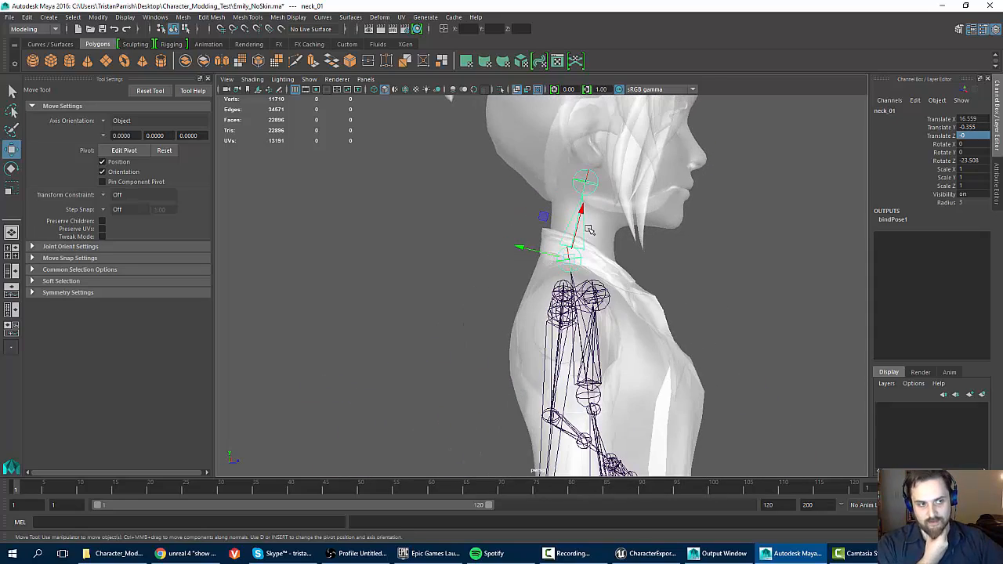
Try lowering the head joint toward the neck to Translate X 7.068, Y -0.244, and undo the move.
{"action": "left_click", "coordinate": [583, 190]}
{"action": "left_click", "coordinate": [582, 190]}
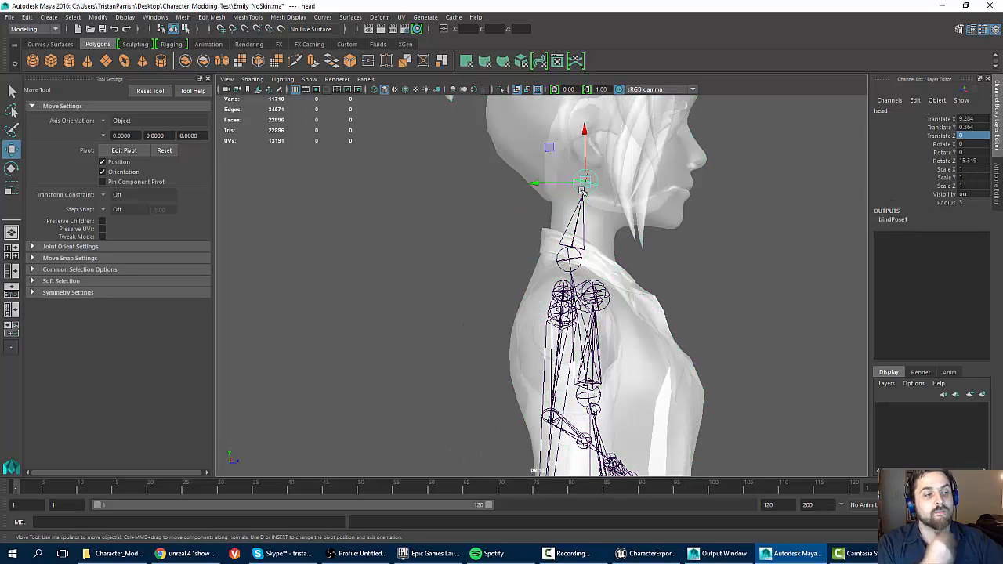
{"action": "right_click", "coordinate": [582, 190]}
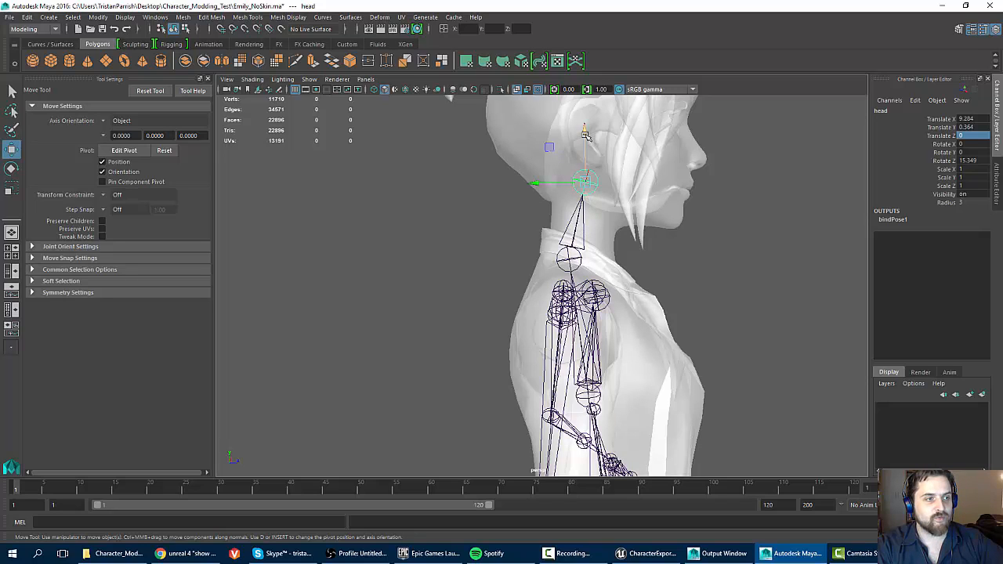
{"action": "left_click_drag", "start_coordinate": [584, 135], "coordinate": [591, 152]}
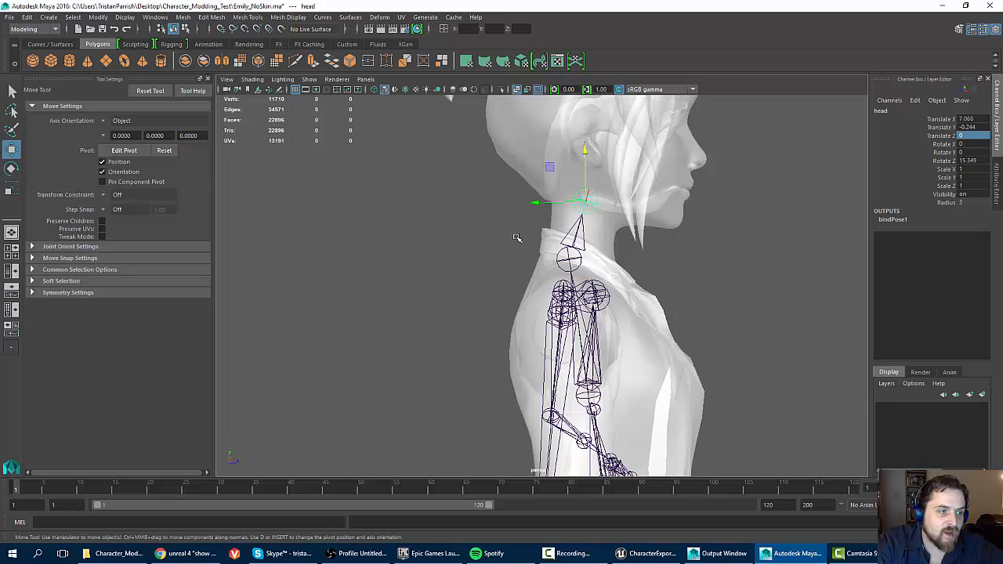
{"action": "key", "text": "ctrl+z"}
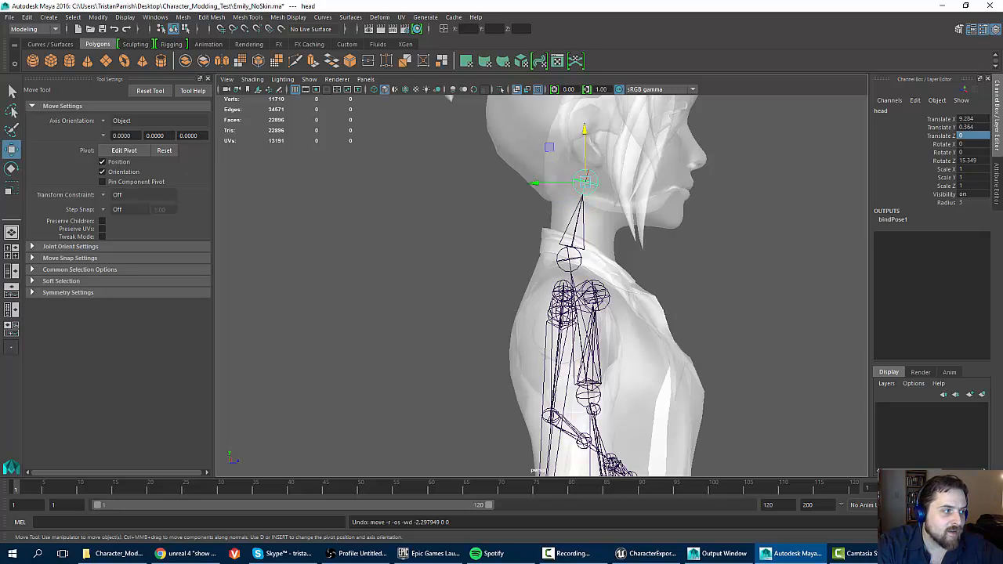
Turn off the Move tool's pivot orientation option and lower the head joint to about Translate X 6.785, Y -0.322.
{"action": "left_click", "coordinate": [101, 172]}
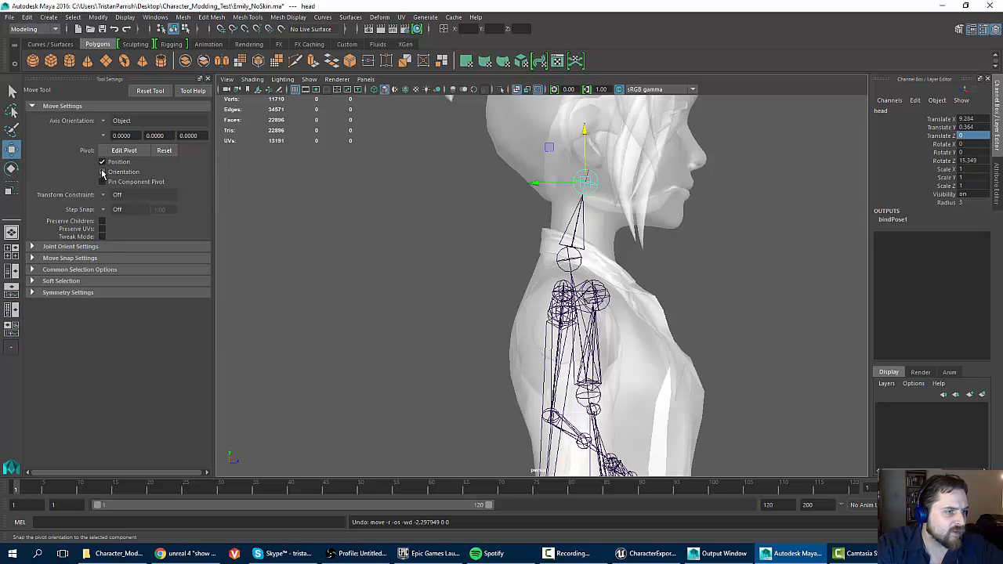
{"action": "left_click_drag", "start_coordinate": [583, 128], "coordinate": [593, 168]}
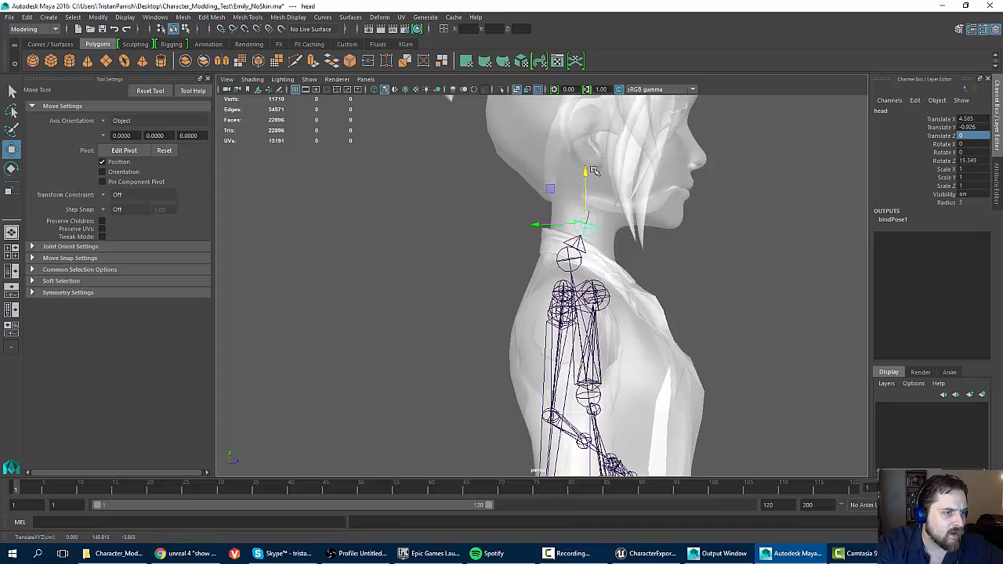
{"action": "key", "text": "ctrl+z"}
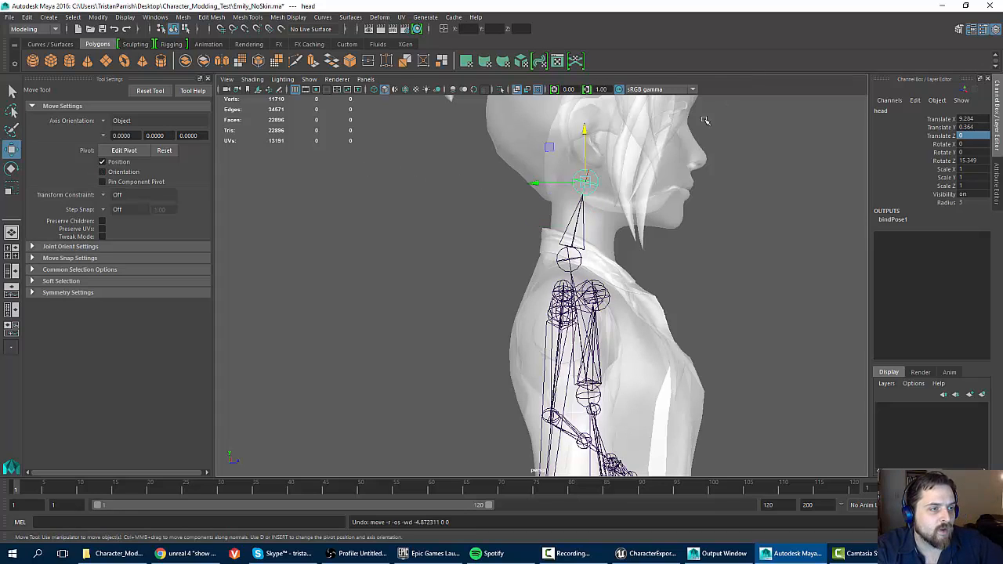
{"action": "left_click_drag", "start_coordinate": [578, 136], "coordinate": [579, 157]}
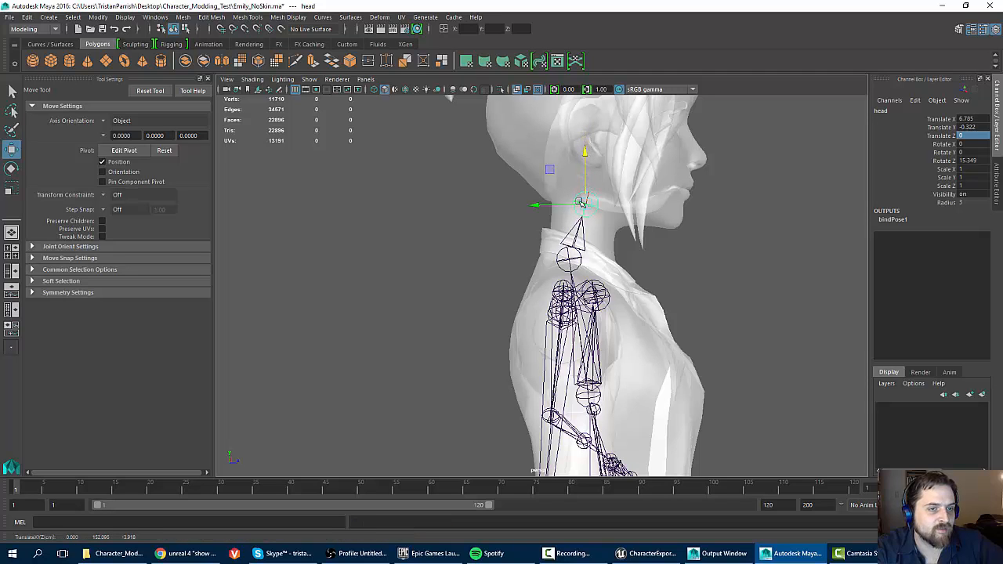
Examine how both upper arm joints, the spine and the legs line up with the character mesh, up close and at full-body view.
{"action": "left_click_drag", "start_coordinate": [523, 266], "coordinate": [429, 245], "text": "alt"}
{"action": "left_click", "coordinate": [414, 264]}
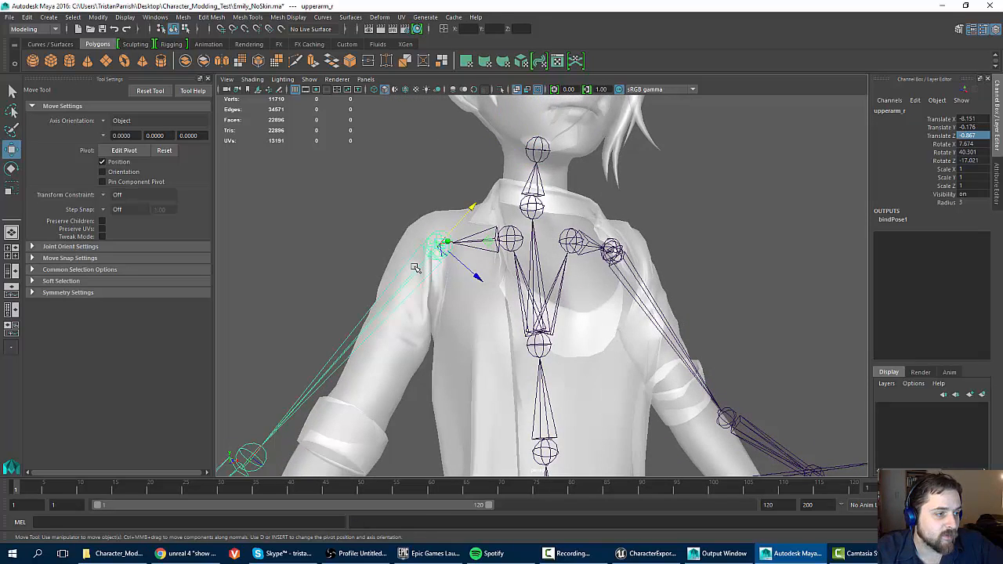
{"action": "left_click", "coordinate": [647, 293]}
{"action": "left_click_drag", "start_coordinate": [567, 273], "coordinate": [524, 191], "text": "alt"}
{"action": "right_click_drag", "start_coordinate": [524, 192], "coordinate": [463, 192], "text": "alt"}
{"action": "left_click_drag", "start_coordinate": [517, 251], "coordinate": [470, 253], "text": "alt"}
{"action": "right_click_drag", "start_coordinate": [470, 252], "coordinate": [495, 259], "text": "alt"}
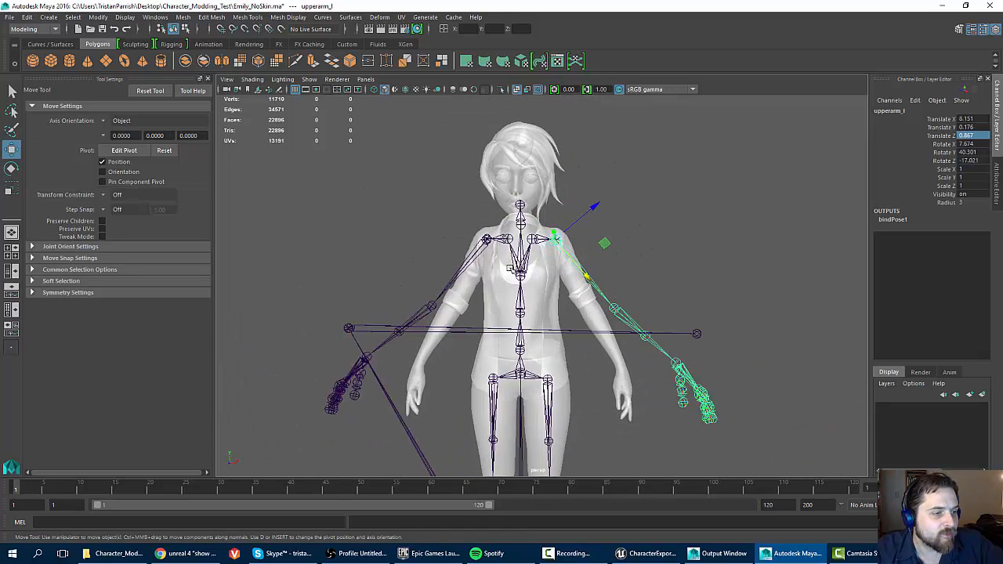
{"action": "mouse_move", "coordinate": [505, 260]}
{"action": "left_mouse_down", "text": "alt"}
{"action": "mouse_move", "coordinate": [550, 277]}
{"action": "mouse_move", "coordinate": [507, 274]}
{"action": "left_mouse_up", "text": "alt"}
{"action": "right_click_drag", "start_coordinate": [533, 267], "coordinate": [595, 261], "text": "alt"}
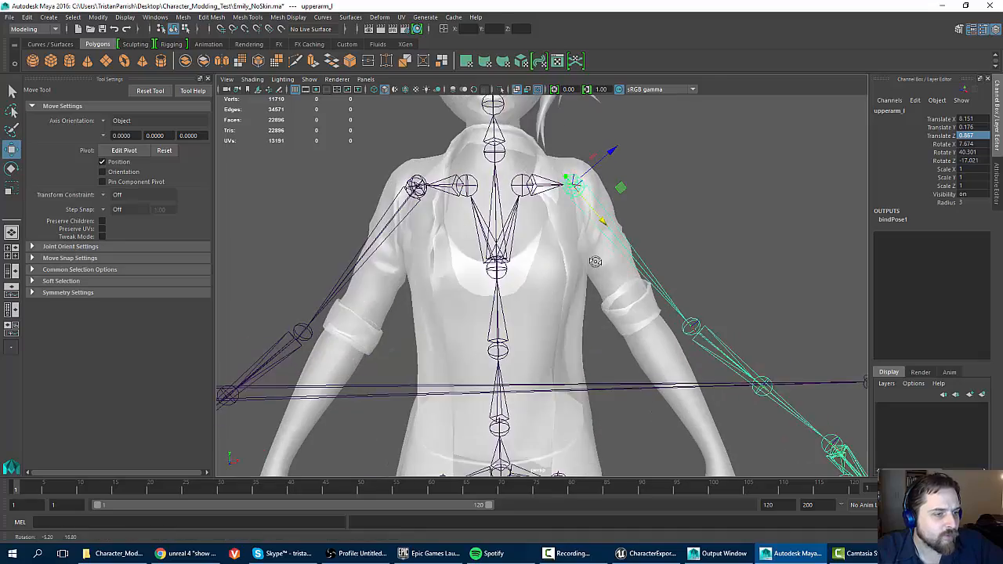
{"action": "mouse_move", "coordinate": [608, 267]}
{"action": "left_mouse_down", "text": "alt"}
{"action": "mouse_move", "coordinate": [573, 256]}
{"action": "mouse_move", "coordinate": [606, 254]}
{"action": "left_mouse_up", "text": "alt"}
{"action": "middle_click_drag", "start_coordinate": [461, 206], "coordinate": [488, 314], "text": "alt"}
{"action": "left_click_drag", "start_coordinate": [463, 311], "coordinate": [569, 306], "text": "alt"}
{"action": "left_click_drag", "start_coordinate": [660, 290], "coordinate": [539, 291], "text": "alt"}
{"action": "middle_click_drag", "start_coordinate": [505, 369], "coordinate": [527, 167], "text": "alt"}
{"action": "right_click_drag", "start_coordinate": [527, 166], "coordinate": [415, 172], "text": "alt"}
{"action": "middle_click_drag", "start_coordinate": [533, 302], "coordinate": [533, 242], "text": "alt"}
{"action": "right_click_drag", "start_coordinate": [502, 242], "coordinate": [532, 243], "text": "alt"}
{"action": "left_click_drag", "start_coordinate": [532, 266], "coordinate": [538, 277], "text": "alt"}
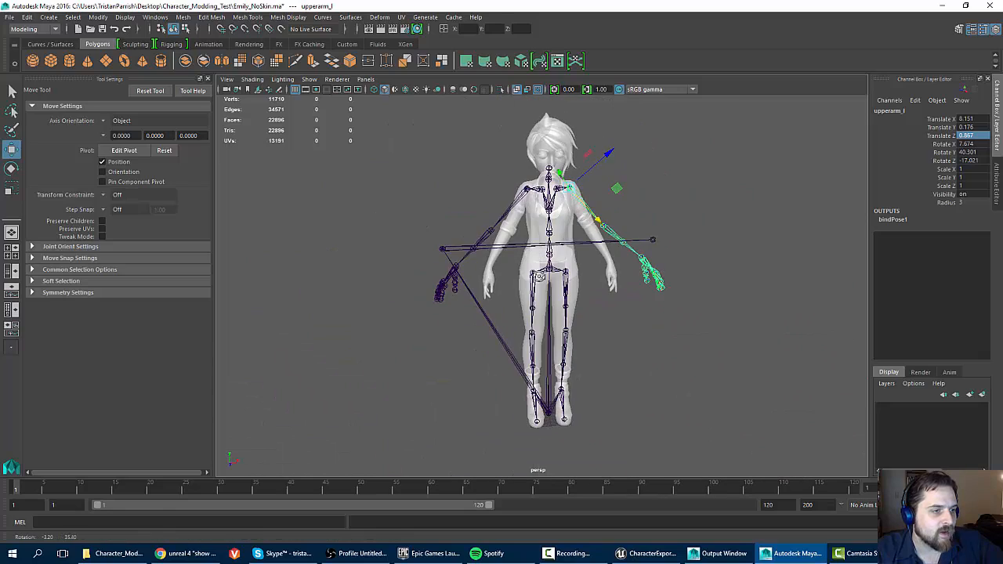
Try rotating the upperarm_l joint down toward the mesh's arm, and undo each rotation.
{"action": "right_click_drag", "start_coordinate": [517, 181], "coordinate": [584, 163], "text": "alt"}
{"action": "scroll", "coordinate": [585, 163], "scroll_direction": "up", "scroll_amount": 5}
{"action": "middle_click_drag", "start_coordinate": [585, 163], "coordinate": [483, 377], "text": "alt"}
{"action": "scroll", "coordinate": [486, 368], "scroll_direction": "down", "scroll_amount": 4}
{"action": "middle_click_drag", "start_coordinate": [499, 317], "coordinate": [475, 392], "text": "alt"}
{"action": "left_click_drag", "start_coordinate": [477, 340], "coordinate": [477, 318], "text": "alt"}
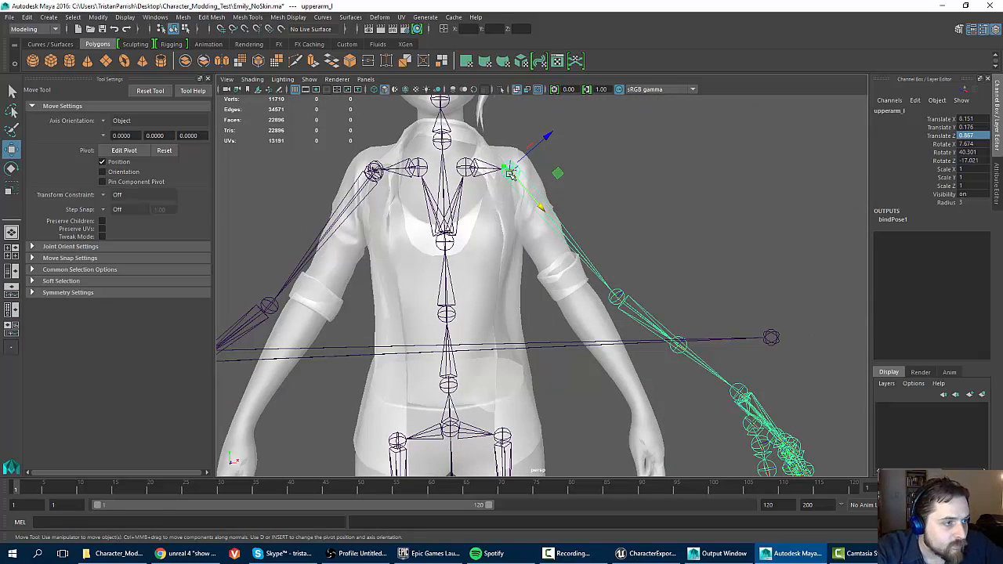
{"action": "key", "text": "e"}
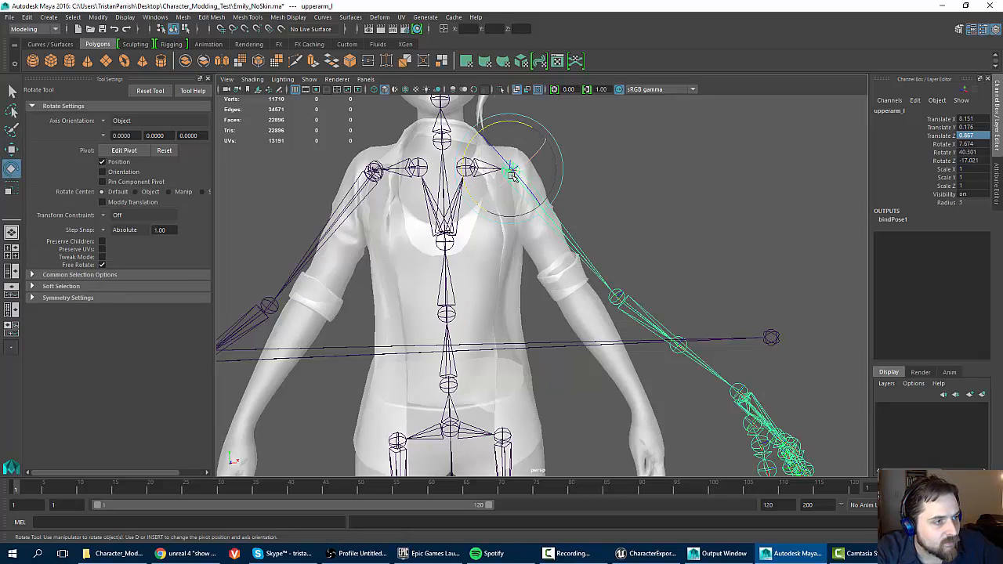
{"action": "left_click_drag", "start_coordinate": [495, 124], "coordinate": [503, 119]}
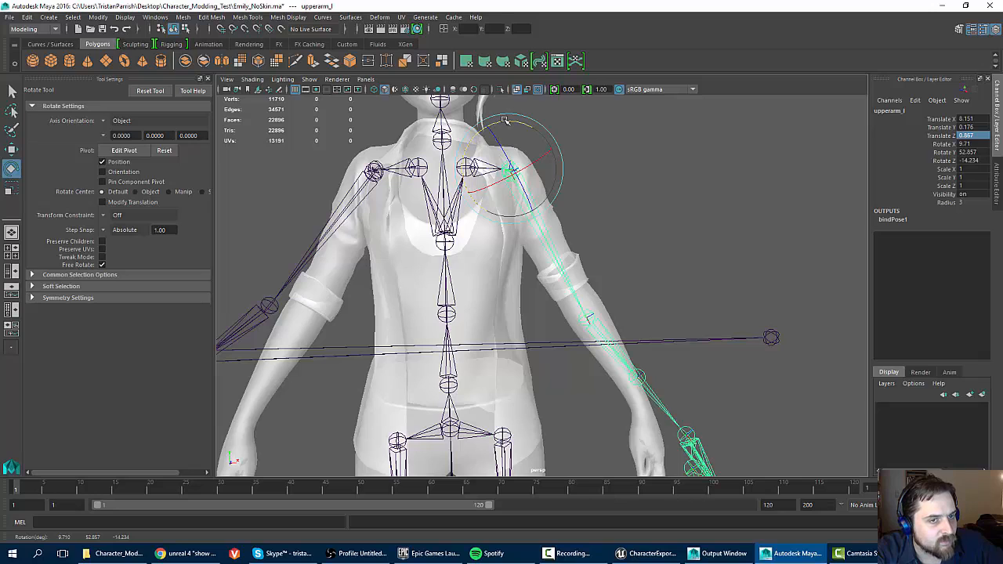
{"action": "key", "text": "ctrl+z"}
{"action": "left_click_drag", "start_coordinate": [506, 122], "coordinate": [513, 119]}
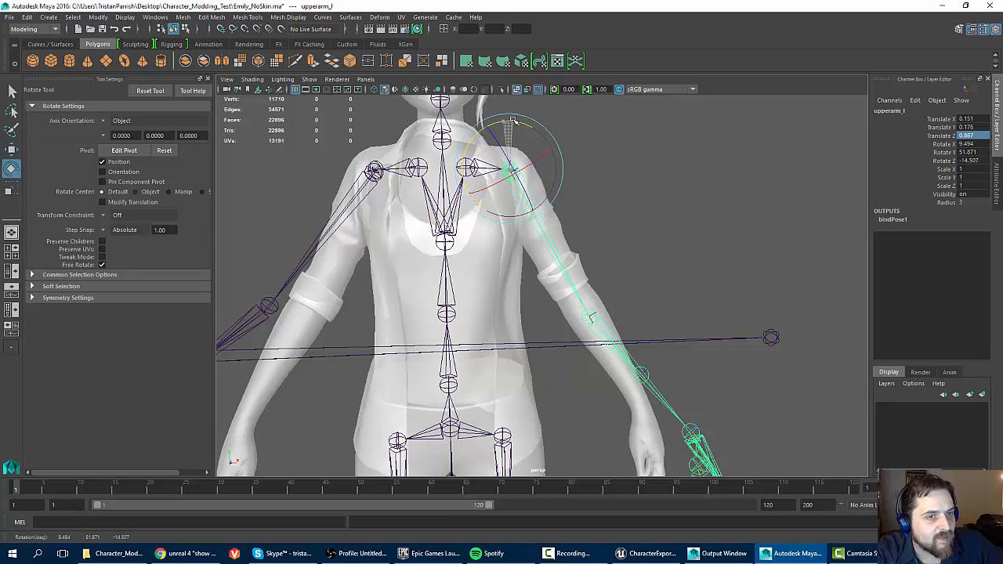
{"action": "key", "text": "ctrl+z"}
Check upperarm_r's rotation values, and rotate upperarm_l down along the sleeve to about X 9.71, Y 52.857, Z -14.234.
{"action": "left_click", "coordinate": [354, 185]}
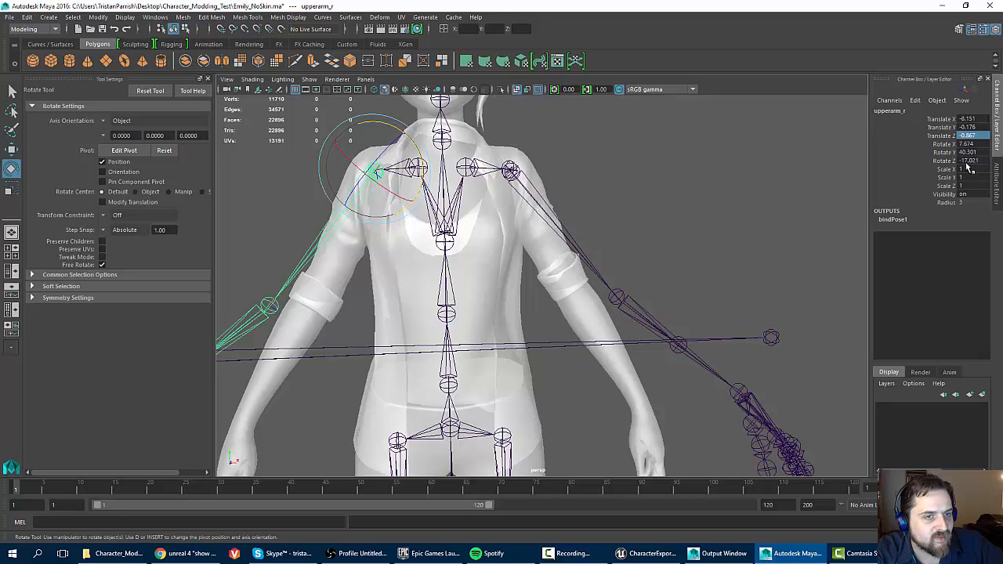
{"action": "left_click", "coordinate": [582, 254]}
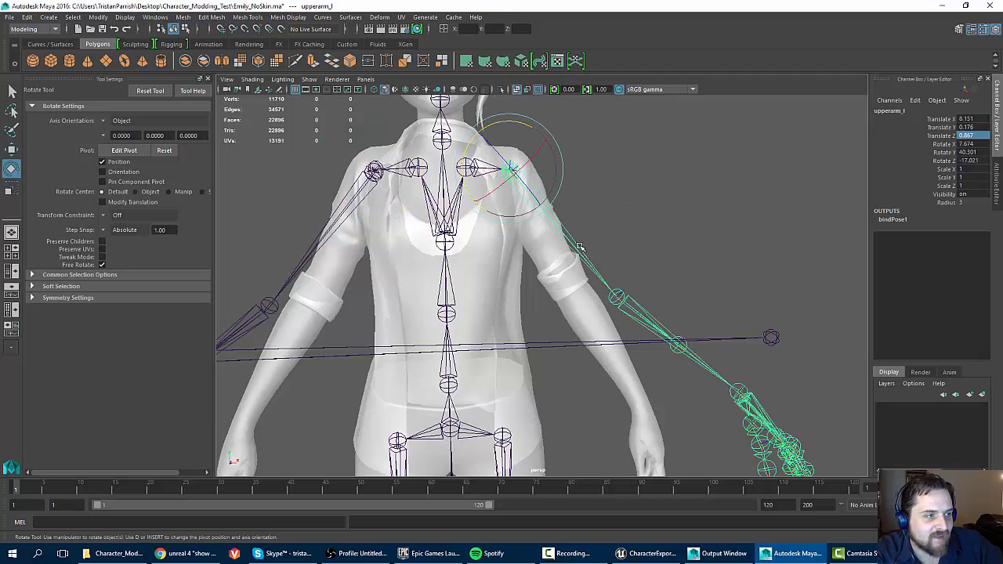
{"action": "left_click_drag", "start_coordinate": [508, 121], "coordinate": [515, 123]}
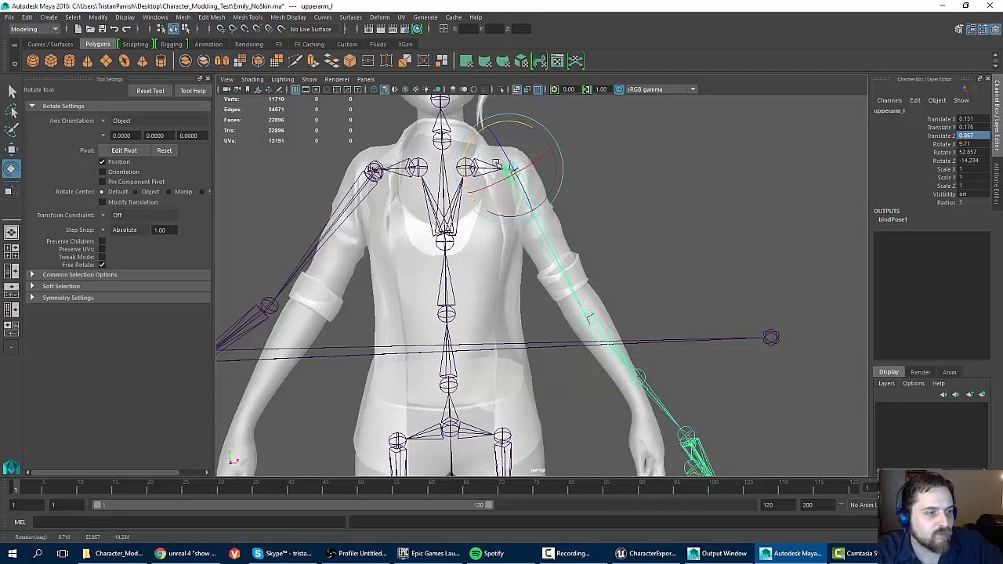
Slide the lowerarm_l joint up along the arm to the mesh's elbow, at about Translate X 23.776.
{"action": "left_click_drag", "start_coordinate": [554, 284], "coordinate": [450, 294], "text": "alt"}
{"action": "left_click", "coordinate": [571, 280]}
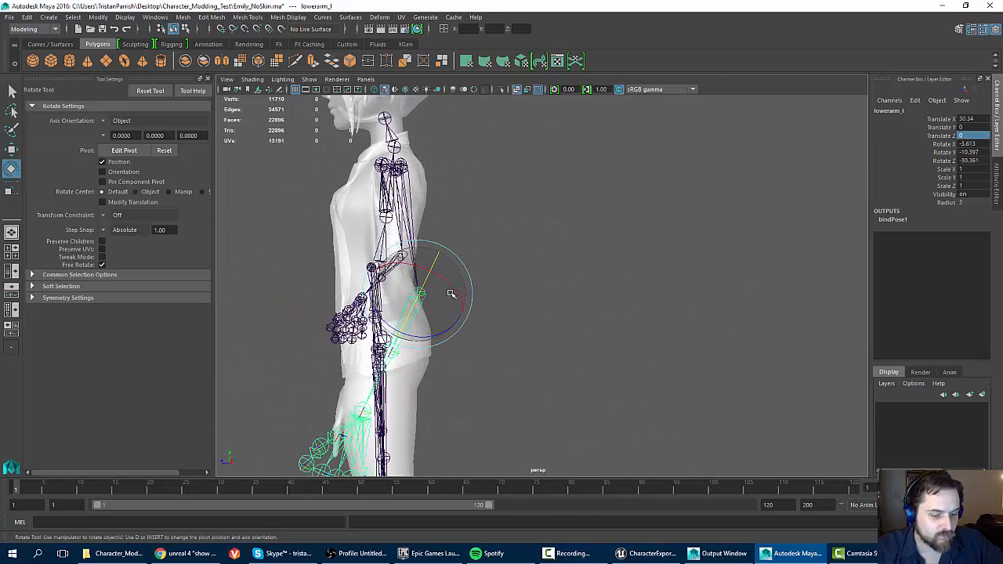
{"action": "key", "text": "w"}
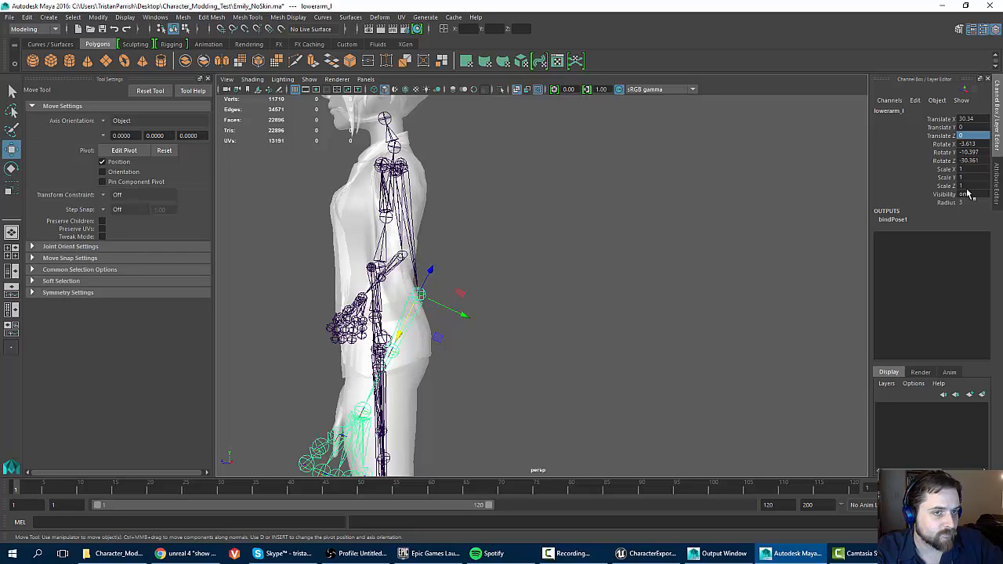
{"action": "left_click", "coordinate": [943, 119]}
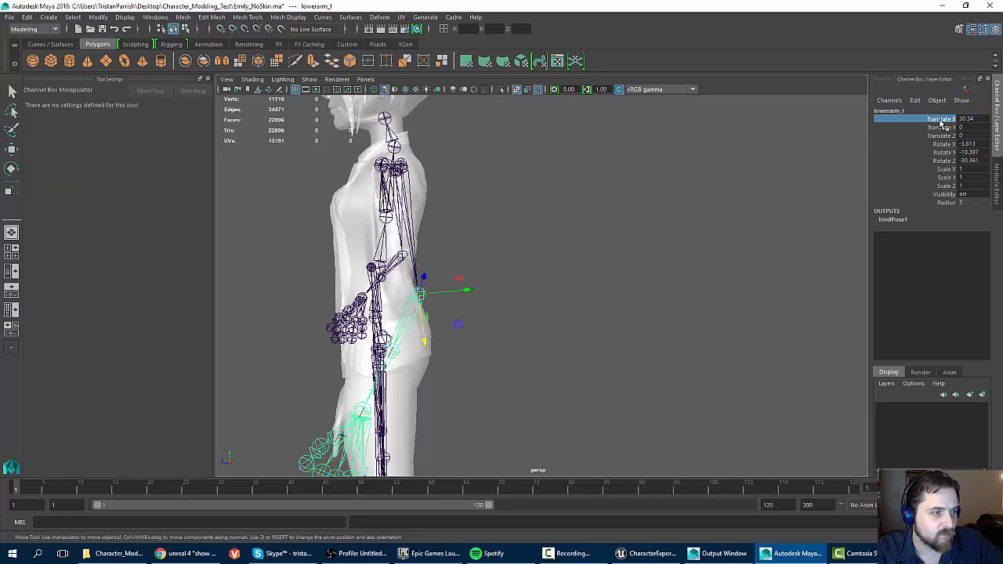
{"action": "scroll", "coordinate": [321, 272], "scroll_direction": "up", "scroll_amount": 3}
{"action": "left_click_drag", "start_coordinate": [337, 274], "coordinate": [388, 262], "text": "alt"}
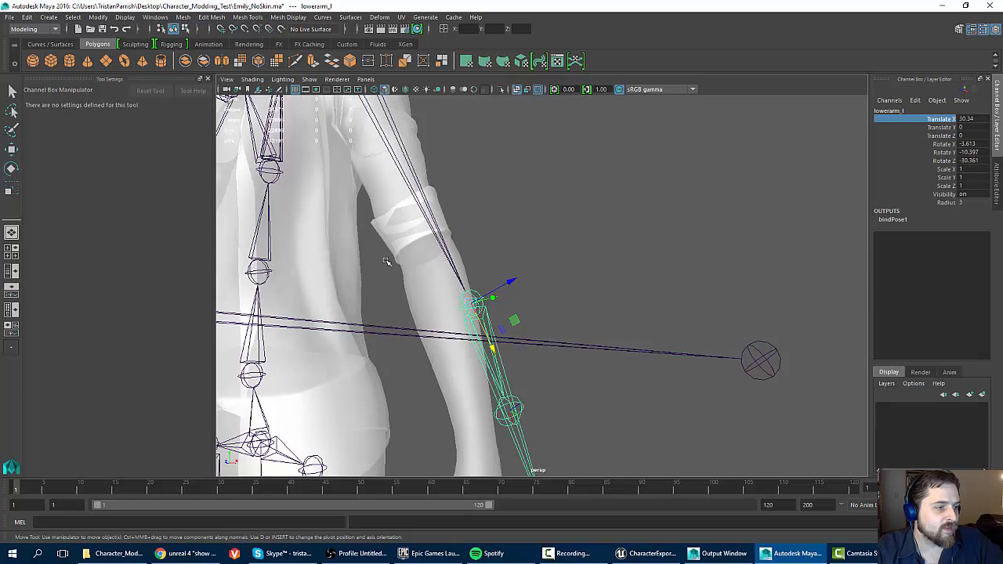
{"action": "scroll", "coordinate": [411, 255], "scroll_direction": "down", "scroll_amount": 3}
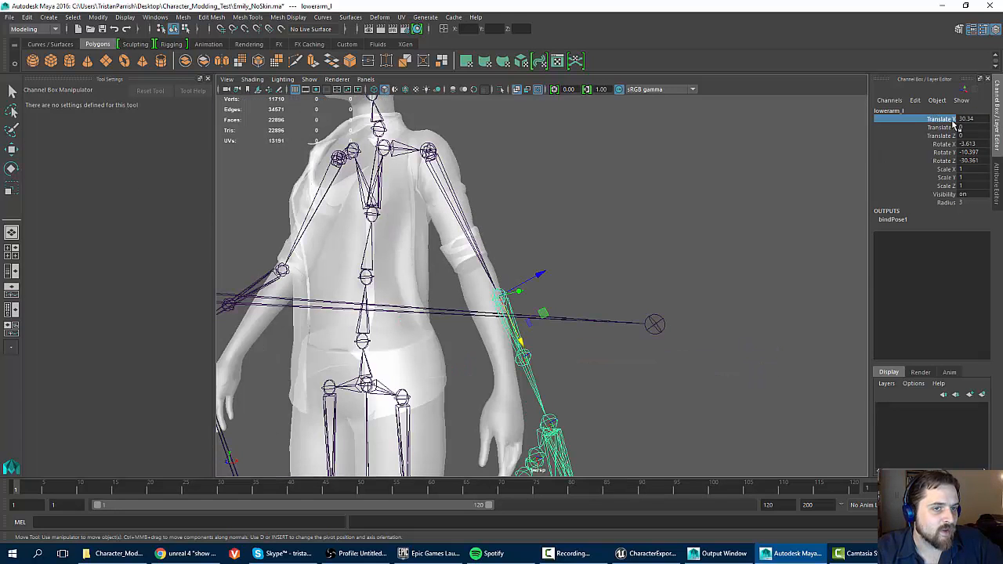
{"action": "middle_click_drag", "start_coordinate": [582, 193], "coordinate": [544, 165]}
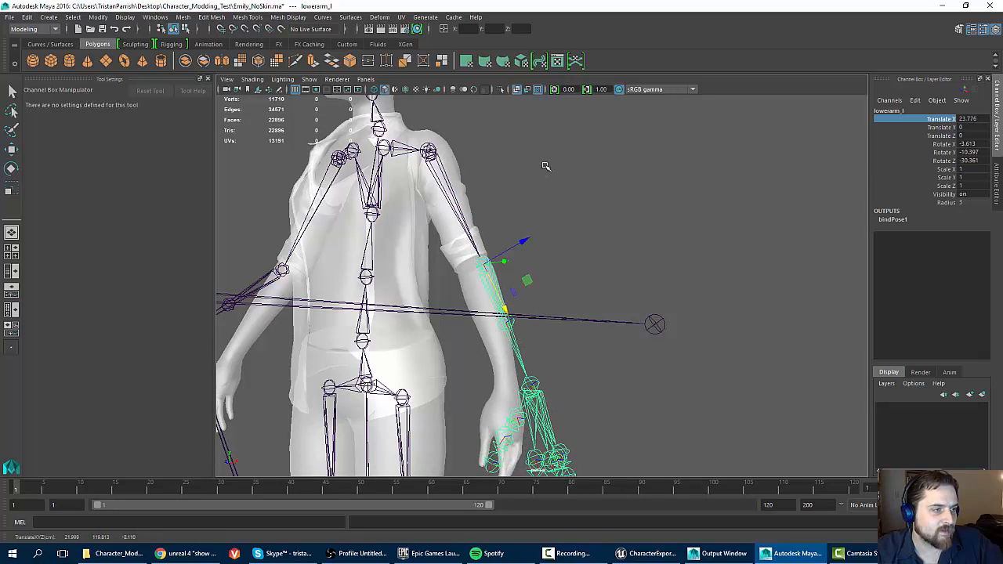
Rotate the upperarm_l joint forward in side view to about X 4.732, Y 53.331, Z -20.457.
{"action": "left_click_drag", "start_coordinate": [543, 165], "coordinate": [518, 167], "text": "alt"}
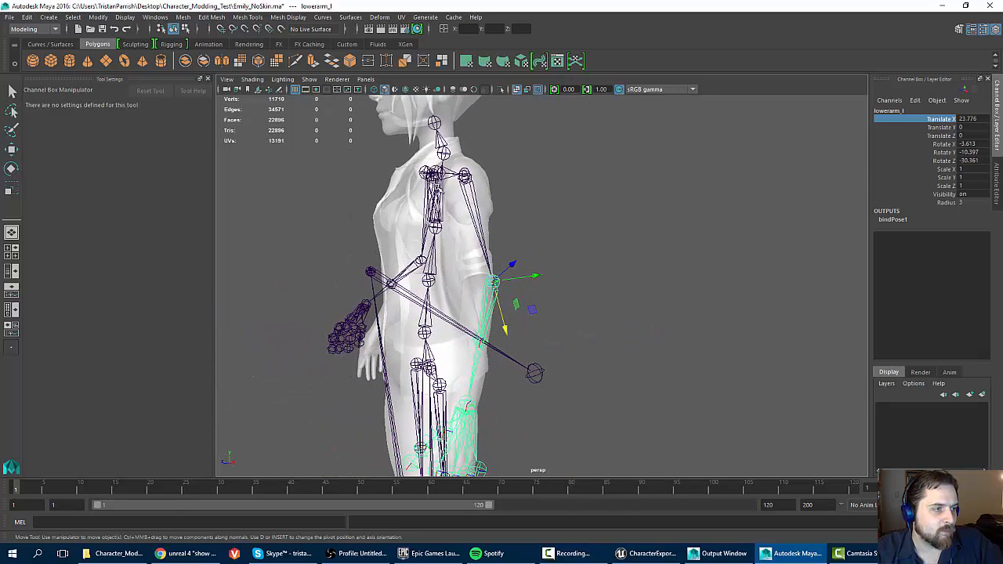
{"action": "left_click", "coordinate": [470, 195]}
{"action": "key", "text": "e"}
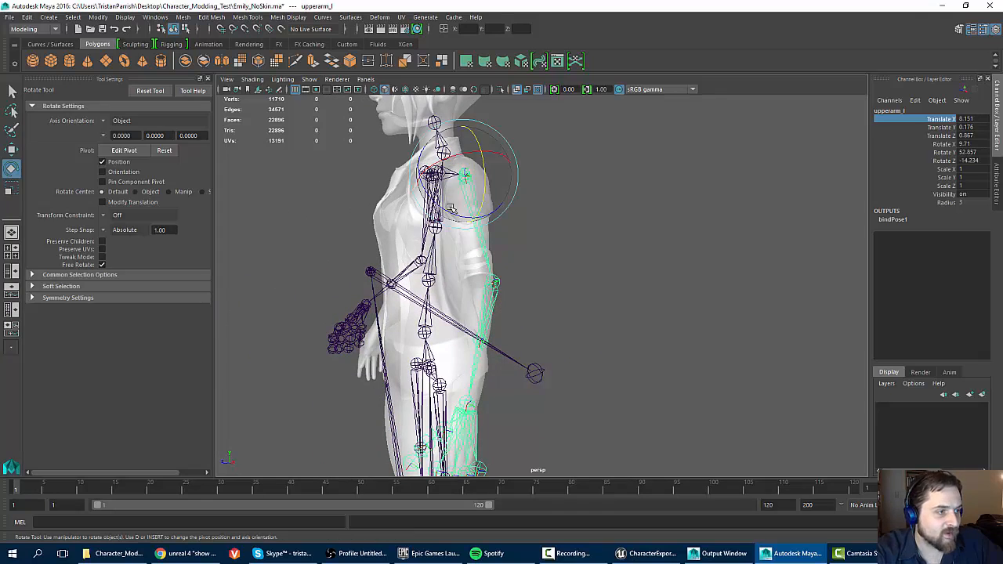
{"action": "left_click_drag", "start_coordinate": [452, 210], "coordinate": [447, 210]}
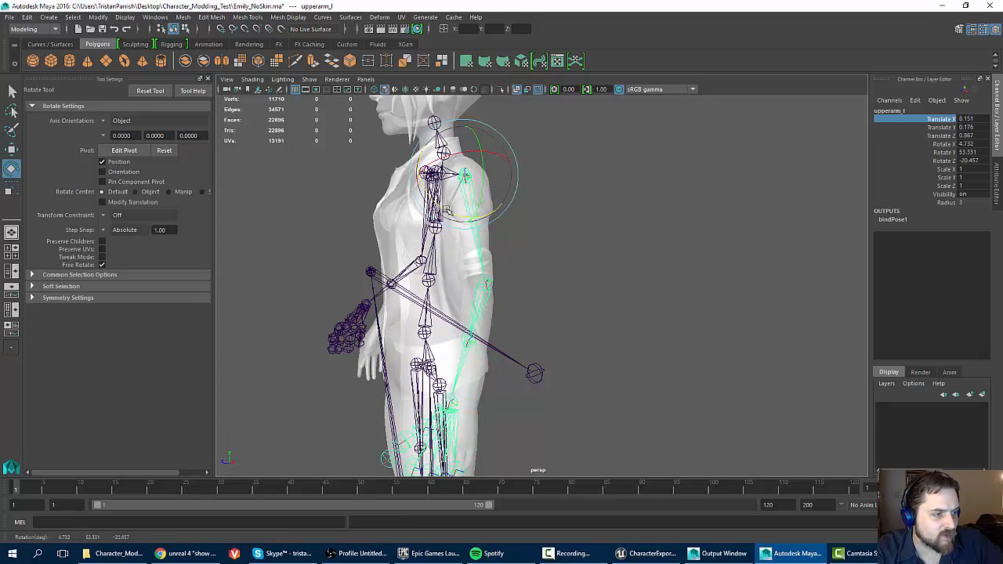
Select the lowerarm_l joint and examine its fit inside the mesh's elbow and forearm from several angles.
{"action": "left_click_drag", "start_coordinate": [500, 226], "coordinate": [542, 220], "text": "alt"}
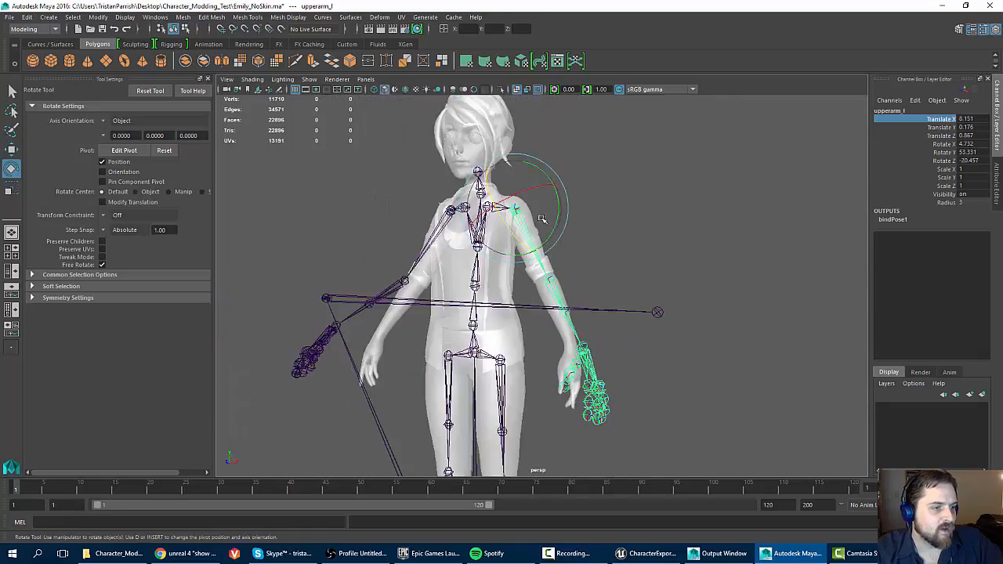
{"action": "scroll", "coordinate": [556, 227], "scroll_direction": "up", "scroll_amount": 5}
{"action": "left_click", "coordinate": [601, 228]}
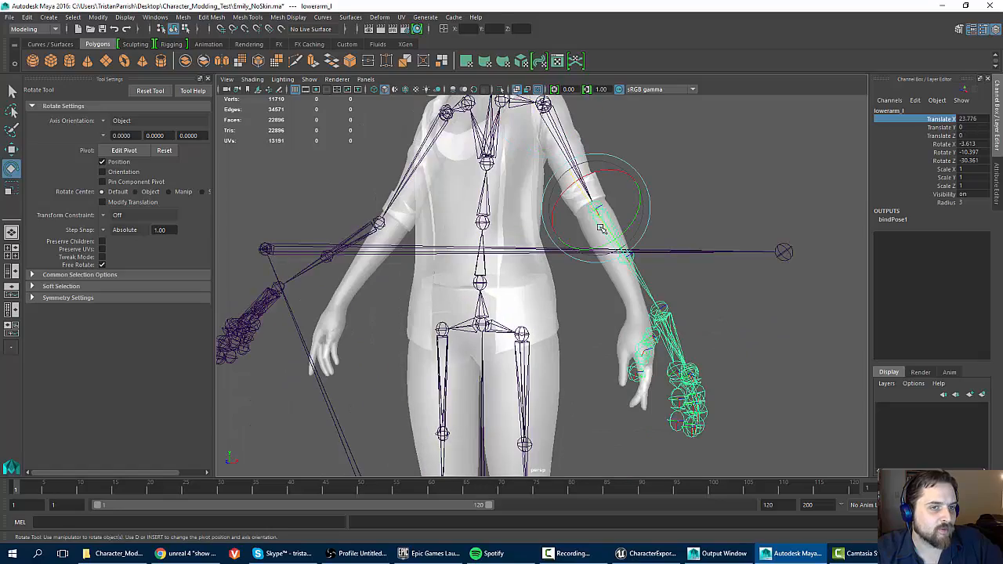
{"action": "left_click_drag", "start_coordinate": [708, 167], "coordinate": [550, 209], "text": "alt"}
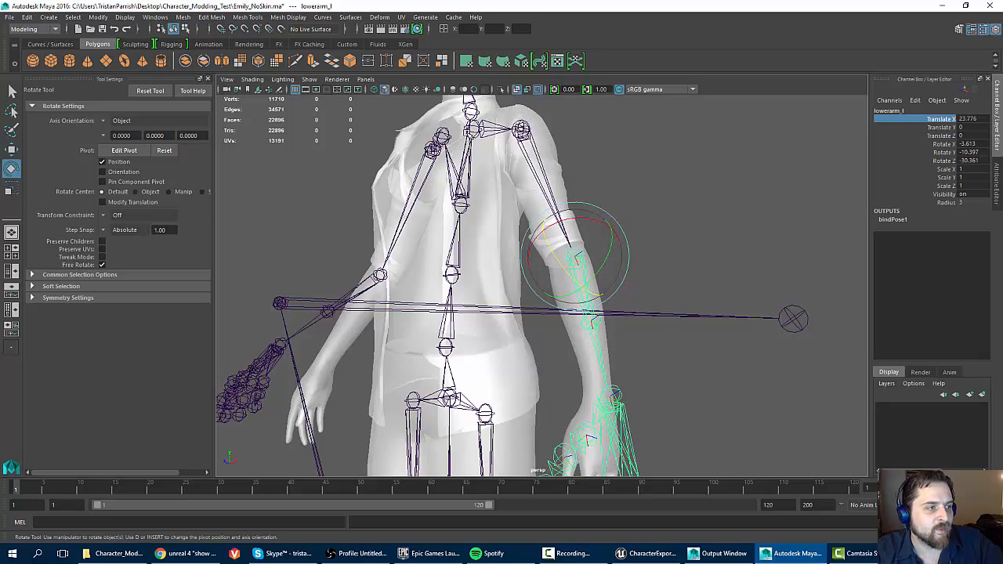
{"action": "left_click_drag", "start_coordinate": [365, 260], "coordinate": [446, 280], "text": "alt"}
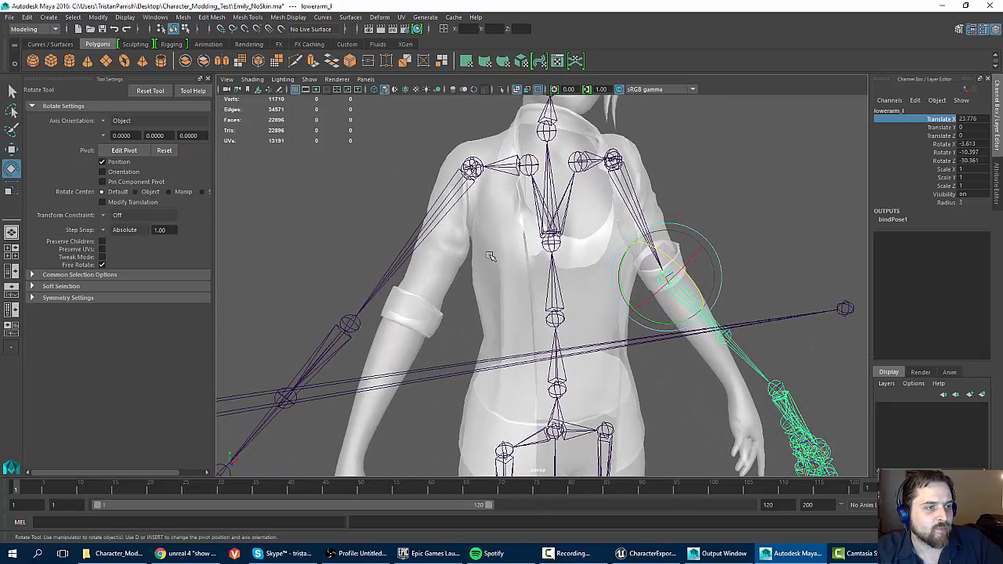
{"action": "middle_click_drag", "start_coordinate": [645, 261], "coordinate": [574, 256], "text": "alt"}
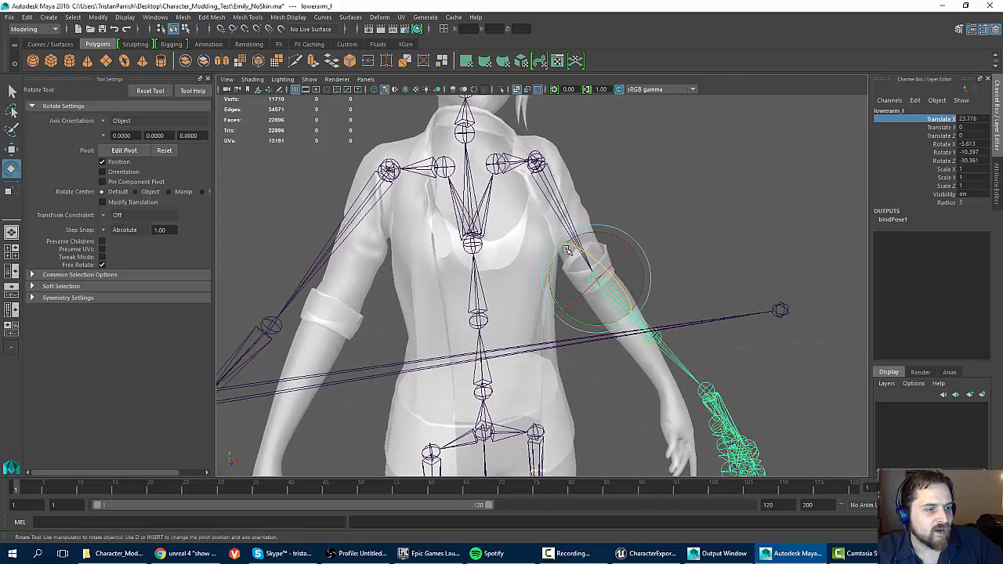
{"action": "left_click_drag", "start_coordinate": [574, 256], "coordinate": [535, 271], "text": "alt"}
{"action": "scroll", "coordinate": [525, 263], "scroll_direction": "up", "scroll_amount": 2}
{"action": "middle_click_drag", "start_coordinate": [517, 259], "coordinate": [498, 212], "text": "alt"}
{"action": "mouse_move", "coordinate": [498, 213]}
{"action": "left_mouse_down", "text": "alt"}
{"action": "mouse_move", "coordinate": [510, 221]}
{"action": "mouse_move", "coordinate": [589, 222]}
{"action": "mouse_move", "coordinate": [548, 211]}
{"action": "mouse_move", "coordinate": [494, 227]}
{"action": "left_mouse_up", "text": "alt"}
Rotate the lowerarm_l joint to about X -4.37, Y -10.105, Z -26.11 to follow the mesh's forearm.
{"action": "scroll", "coordinate": [497, 224], "scroll_direction": "down", "scroll_amount": 5}
{"action": "scroll", "coordinate": [497, 224], "scroll_direction": "up", "scroll_amount": 3}
{"action": "middle_click_drag", "start_coordinate": [499, 224], "coordinate": [503, 237], "text": "alt"}
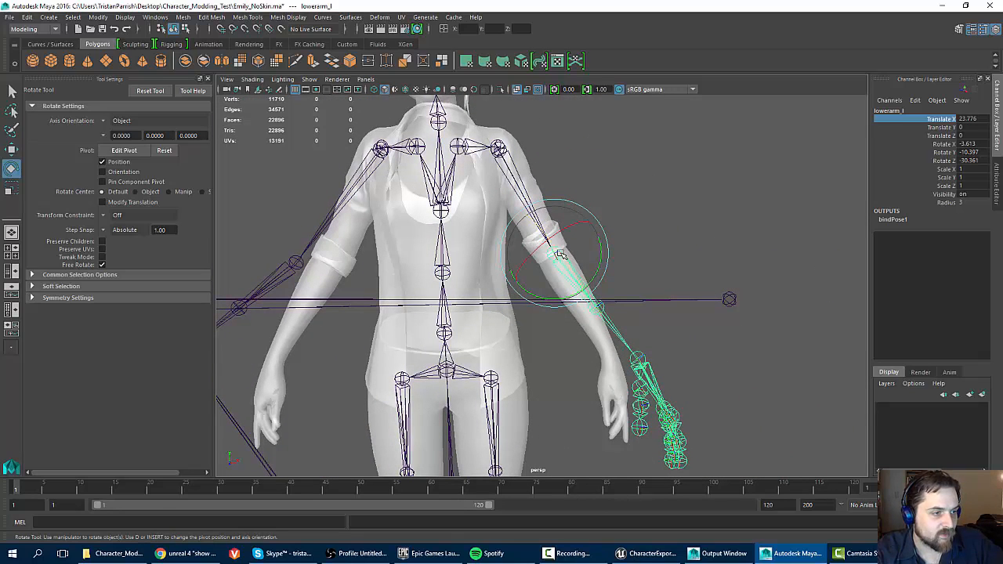
{"action": "left_click_drag", "start_coordinate": [560, 254], "coordinate": [564, 265]}
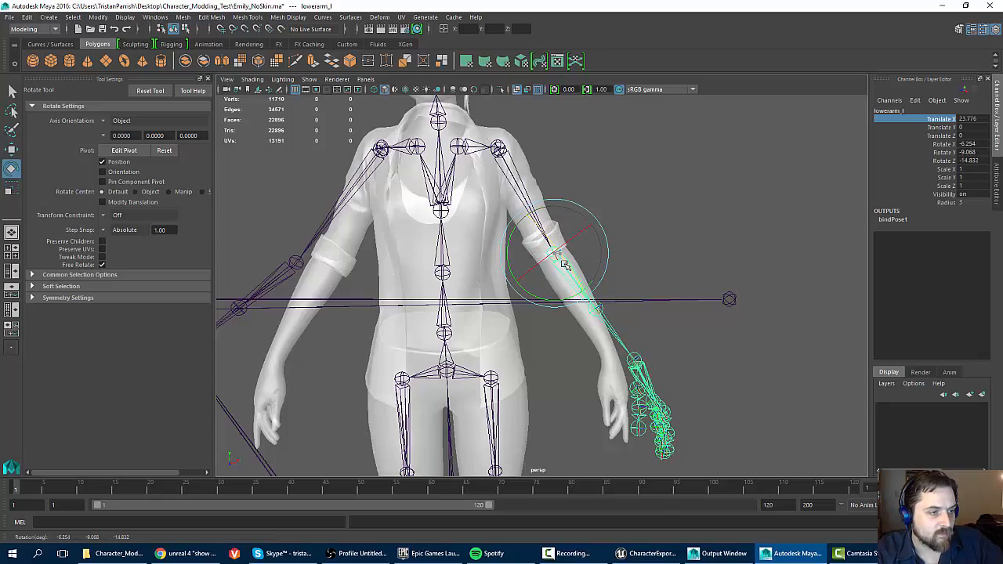
{"action": "left_click_drag", "start_coordinate": [536, 193], "coordinate": [565, 195], "text": "alt"}
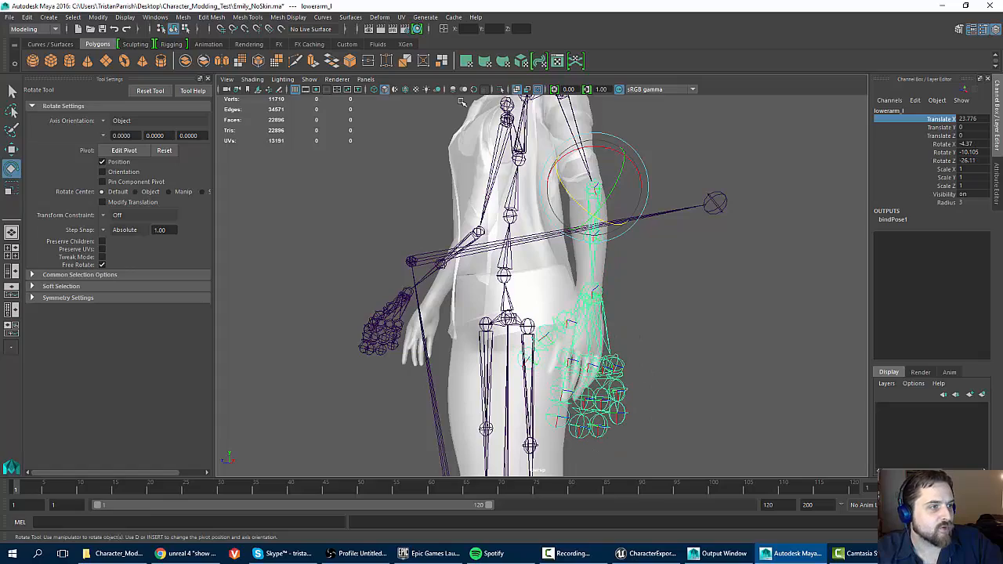
Turn off X-ray shading of the mesh and rotate lowerarm_l inward to about X -4.275, Y 0.486, Z -20.019.
{"action": "left_click", "coordinate": [518, 90]}
{"action": "left_click_drag", "start_coordinate": [416, 256], "coordinate": [506, 258], "text": "alt"}
{"action": "left_click_drag", "start_coordinate": [575, 220], "coordinate": [541, 252], "text": "alt"}
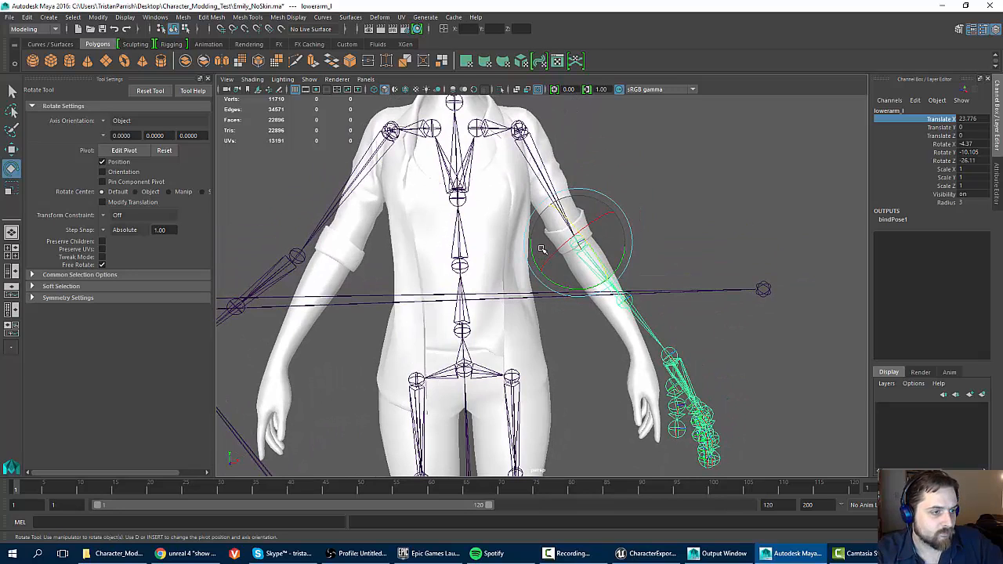
{"action": "left_click_drag", "start_coordinate": [565, 286], "coordinate": [559, 287]}
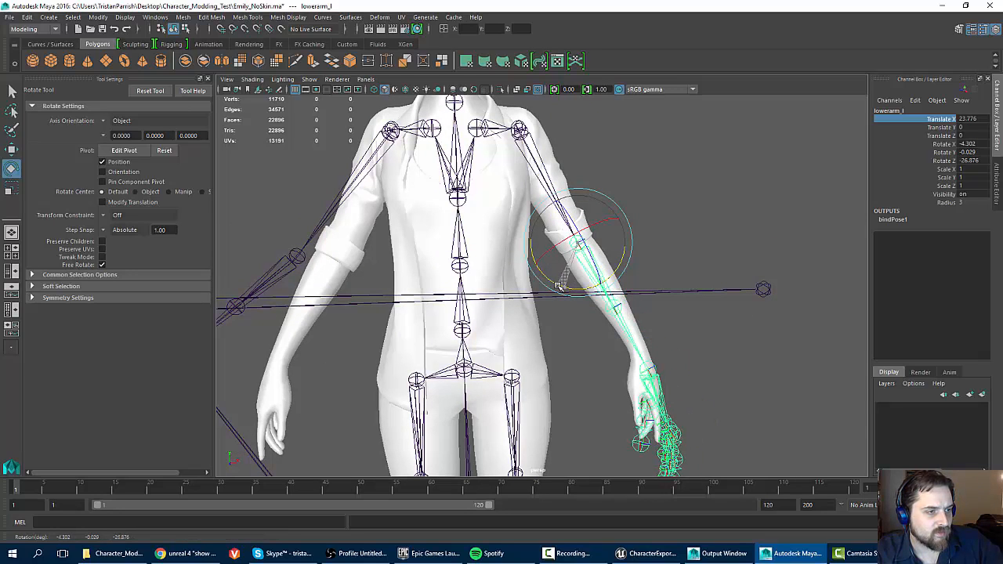
{"action": "left_click_drag", "start_coordinate": [524, 238], "coordinate": [655, 307], "text": "alt"}
{"action": "key", "text": "ctrl+z"}
{"action": "middle_click_drag", "start_coordinate": [654, 307], "coordinate": [559, 206], "text": "alt"}
{"action": "scroll", "coordinate": [560, 207], "scroll_direction": "up", "scroll_amount": 1}
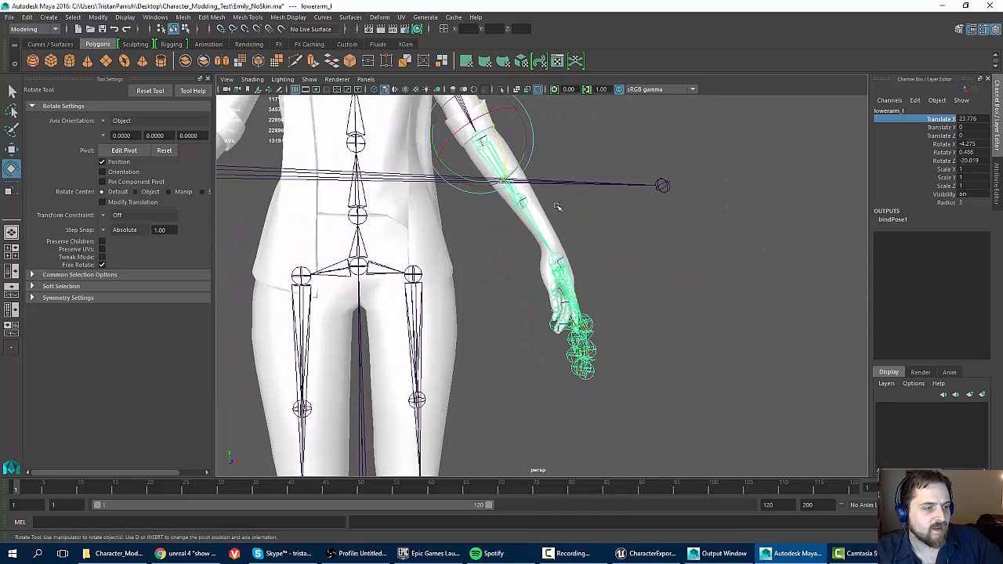
Select the hand_l joint and slide it along its X axis up to the mesh's wrist, at about Translate X 21.876.
{"action": "left_click_drag", "start_coordinate": [560, 206], "coordinate": [455, 231], "text": "alt"}
{"action": "left_click", "coordinate": [638, 254]}
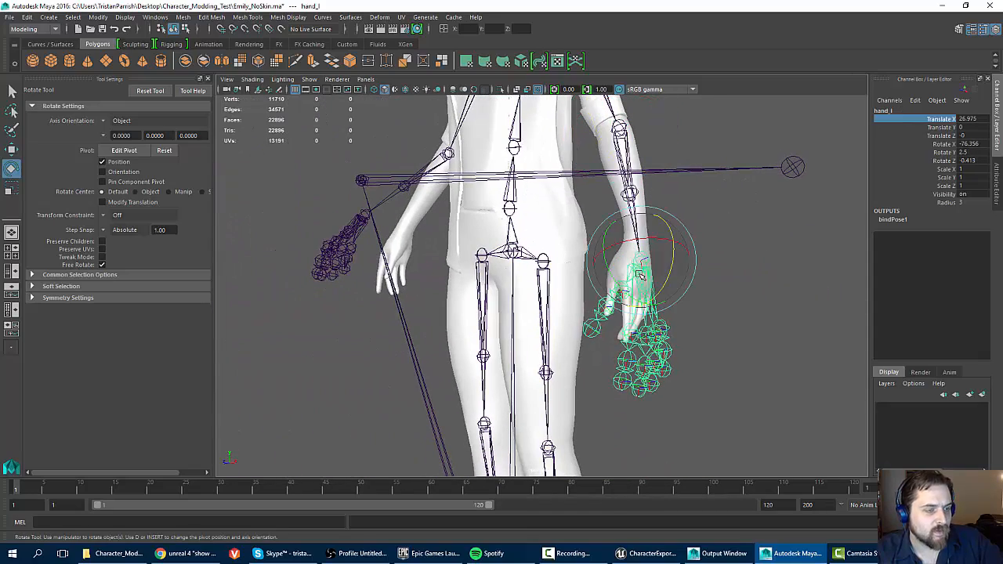
{"action": "key", "text": "w"}
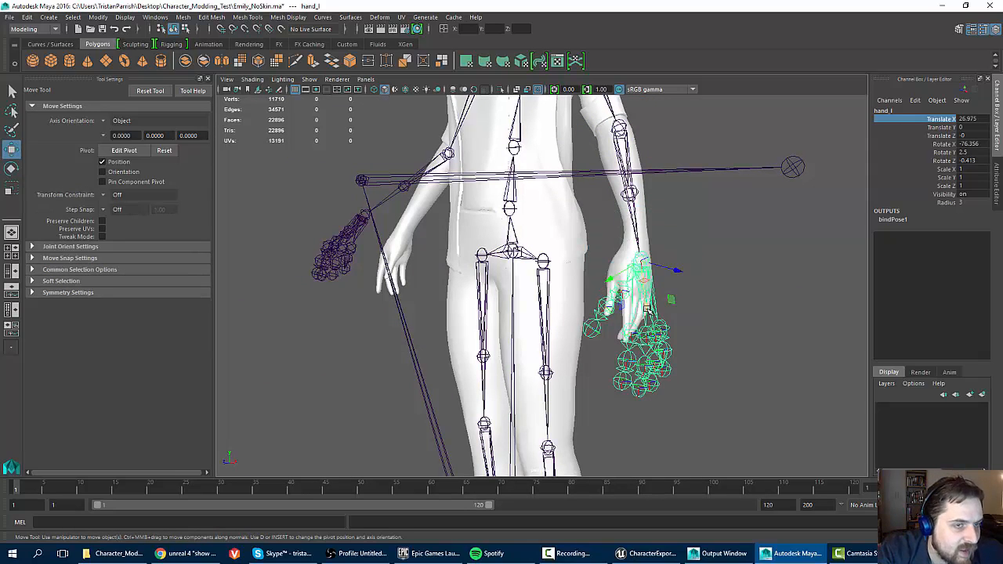
{"action": "left_click", "coordinate": [940, 120]}
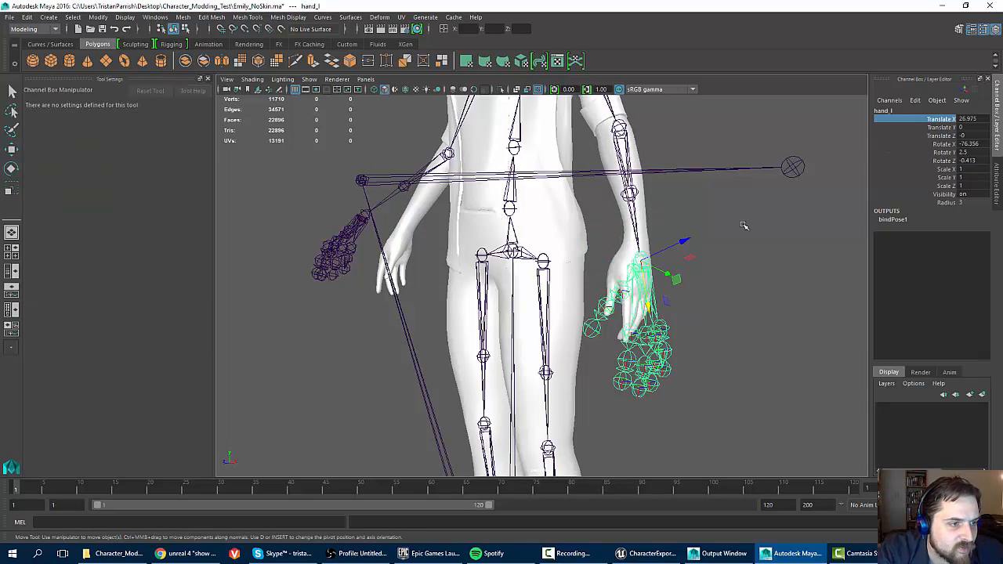
{"action": "middle_click_drag", "start_coordinate": [732, 224], "coordinate": [565, 209]}
{"action": "left_click_drag", "start_coordinate": [524, 246], "coordinate": [546, 247], "text": "alt"}
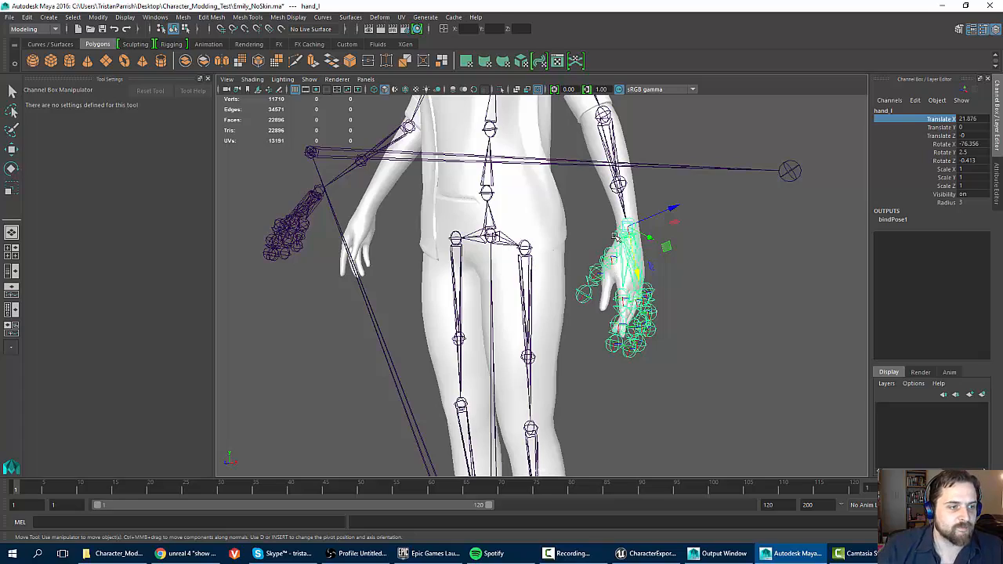
{"action": "left_click_drag", "start_coordinate": [559, 247], "coordinate": [510, 220], "text": "alt"}
{"action": "scroll", "coordinate": [596, 242], "scroll_direction": "up", "scroll_amount": 4}
{"action": "left_click_drag", "start_coordinate": [605, 265], "coordinate": [636, 259], "text": "alt"}
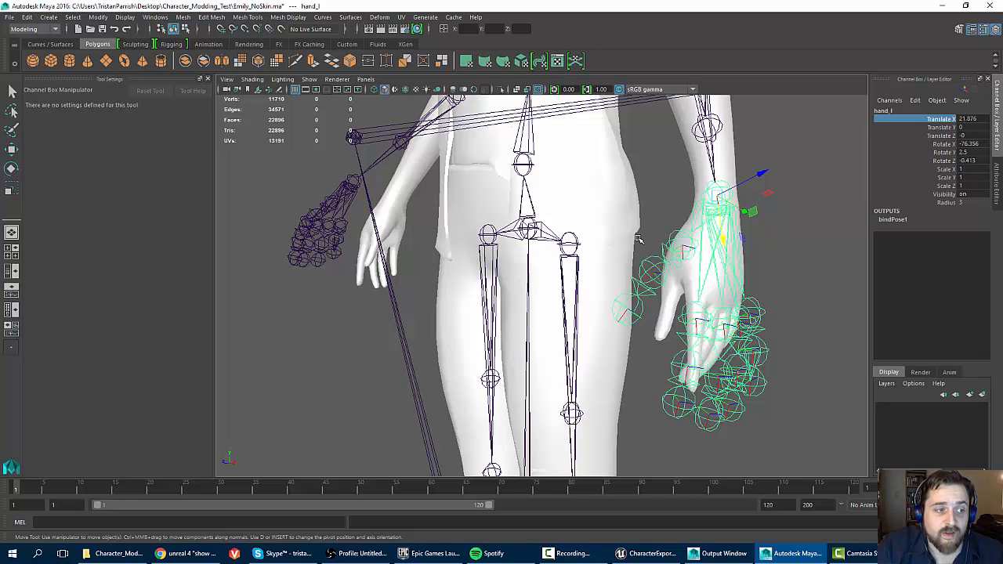
Delete the thumb, index, middle, ring and pinky joint chains of the left hand.
{"action": "left_click", "coordinate": [675, 235]}
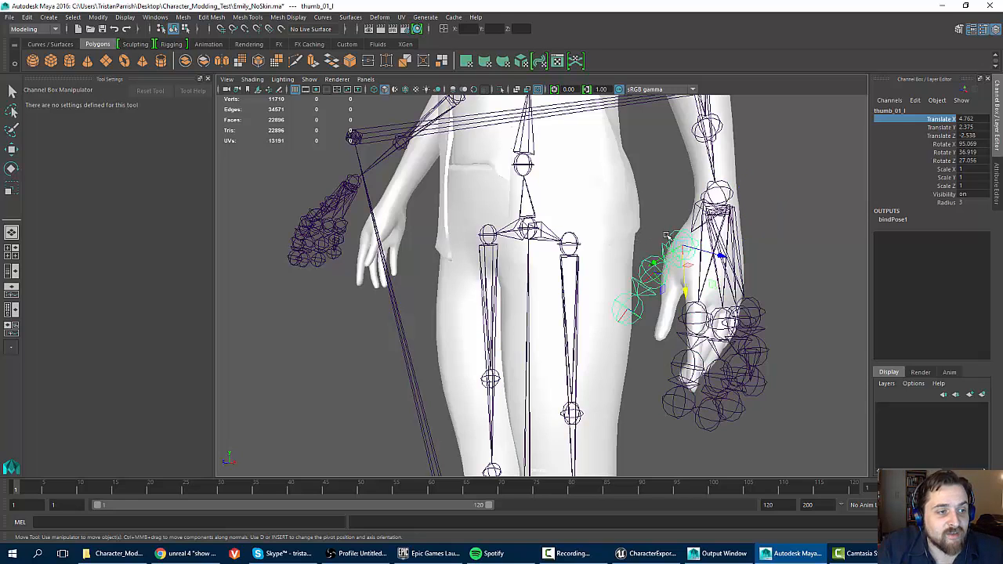
{"action": "key", "text": "Delete"}
{"action": "left_click", "coordinate": [692, 315]}
{"action": "key", "text": "Delete"}
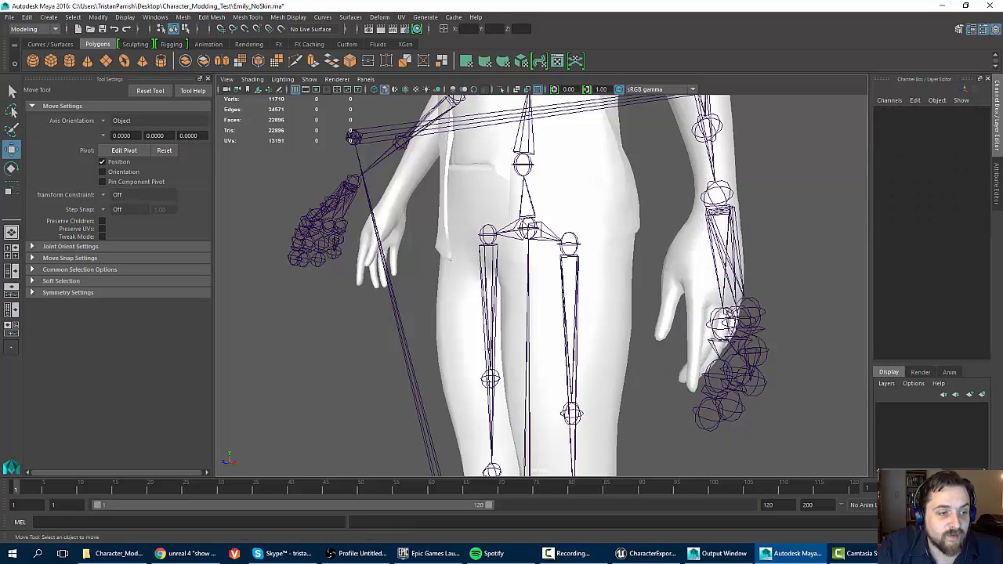
{"action": "left_click", "coordinate": [724, 322]}
{"action": "key", "text": "Delete"}
{"action": "left_click", "coordinate": [741, 312]}
{"action": "key", "text": "Delete"}
{"action": "left_click", "coordinate": [758, 305]}
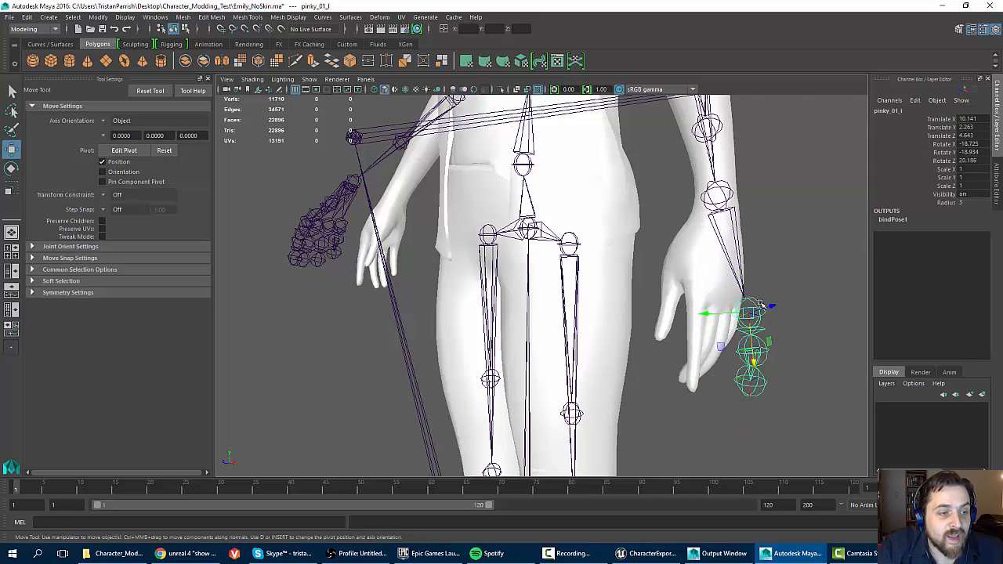
{"action": "key", "text": "Delete"}
{"action": "left_click_drag", "start_coordinate": [665, 309], "coordinate": [576, 291], "text": "alt"}
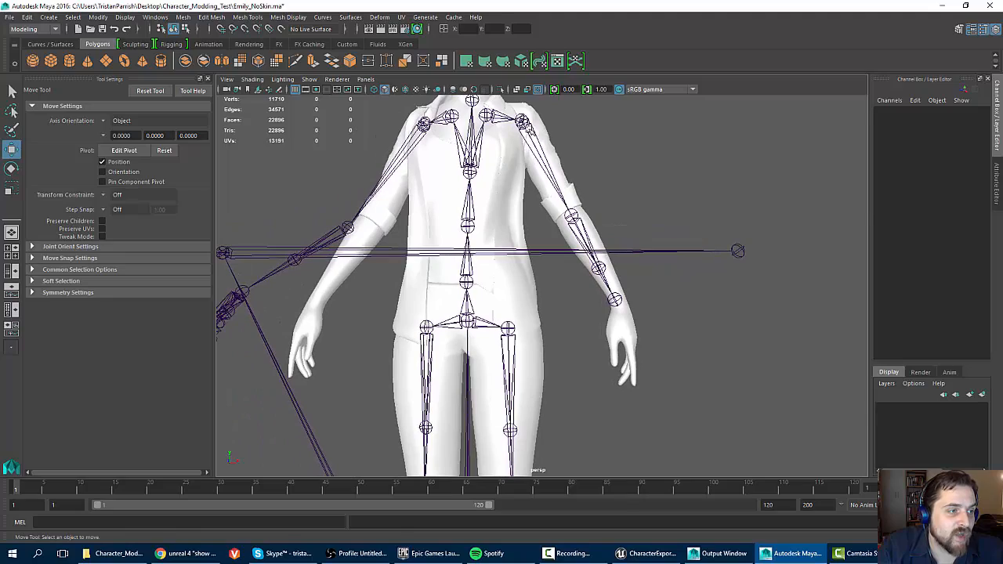
Try to move the hand_l joint further down the wrist to about Translate X 23.415, and undo that move.
{"action": "left_click", "coordinate": [530, 131]}
{"action": "left_click_drag", "start_coordinate": [588, 235], "coordinate": [659, 295], "text": "alt"}
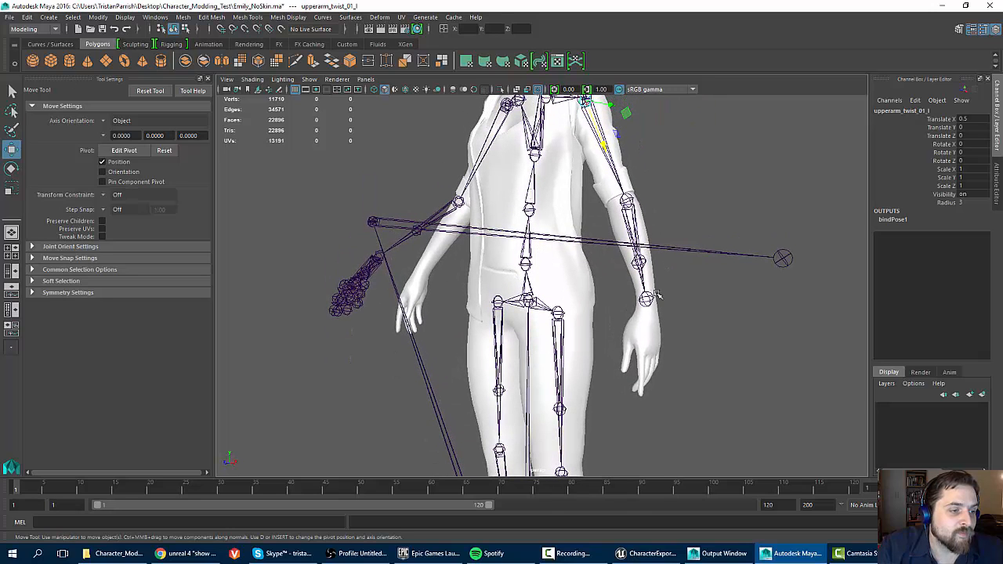
{"action": "left_click", "coordinate": [648, 298]}
{"action": "left_click_drag", "start_coordinate": [654, 347], "coordinate": [658, 358]}
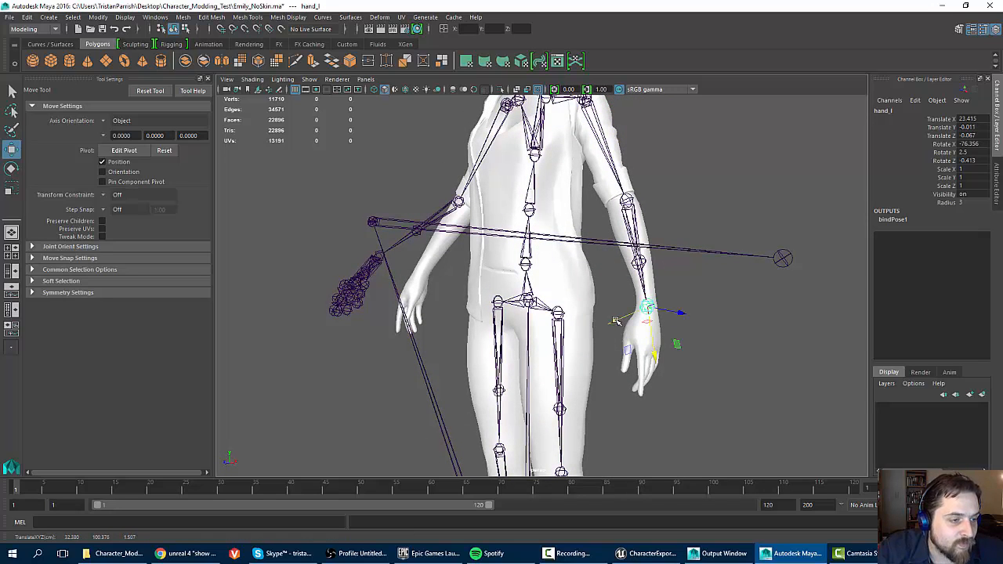
{"action": "left_click_drag", "start_coordinate": [620, 321], "coordinate": [468, 257], "text": "alt"}
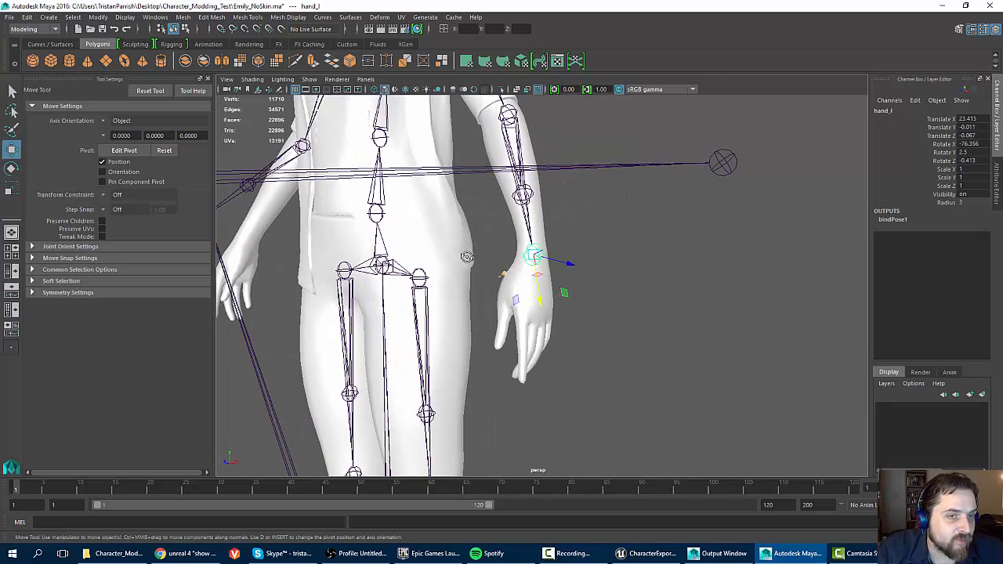
{"action": "key", "text": "ctrl+z"}
Slide the hand_l joint along its X axis to about Translate X 24.299 so it sits in the mesh's wrist.
{"action": "left_click", "coordinate": [939, 119]}
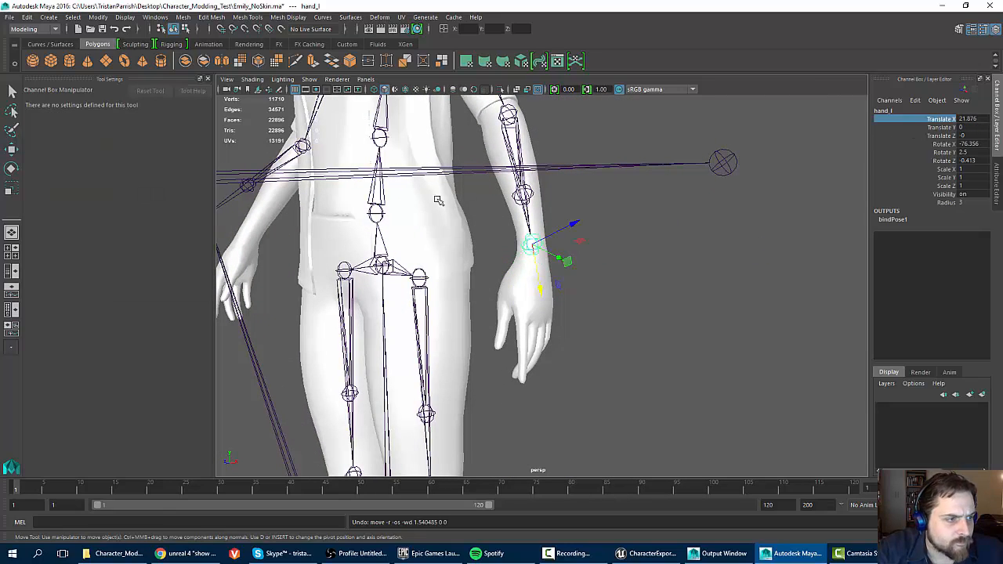
{"action": "middle_click_drag", "start_coordinate": [439, 202], "coordinate": [490, 213]}
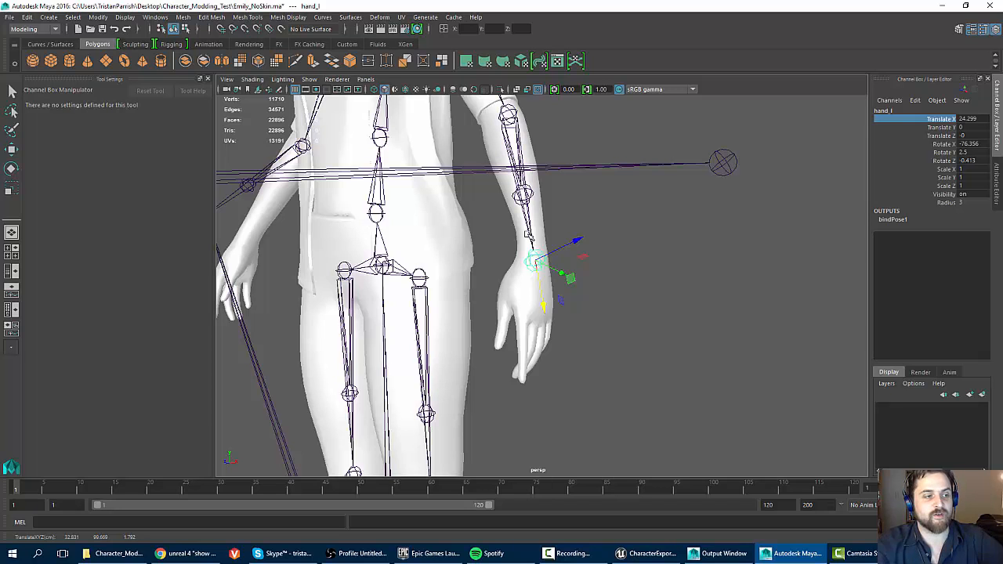
{"action": "left_click_drag", "start_coordinate": [537, 237], "coordinate": [392, 246], "text": "alt"}
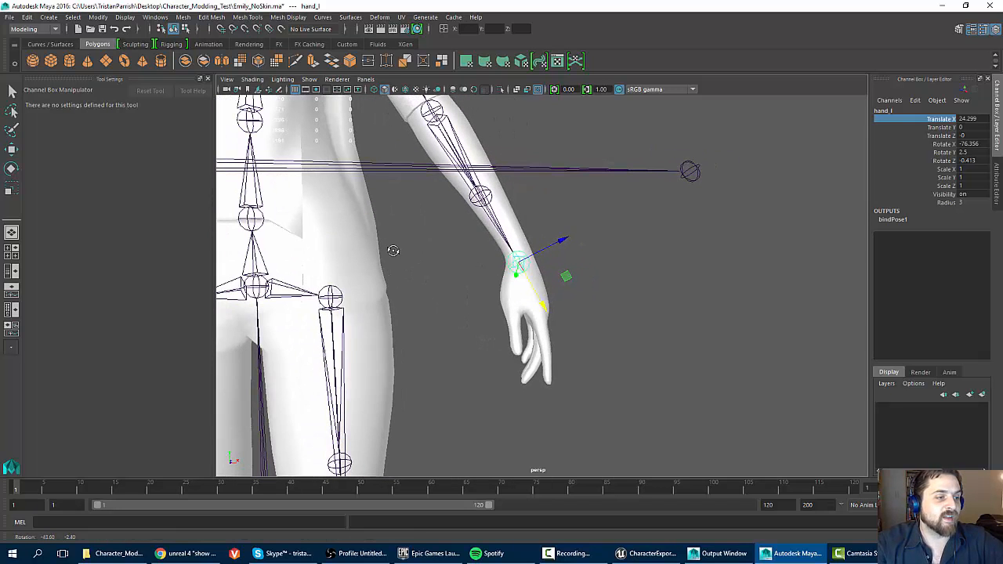
{"action": "left_click_drag", "start_coordinate": [541, 273], "coordinate": [527, 272], "text": "alt"}
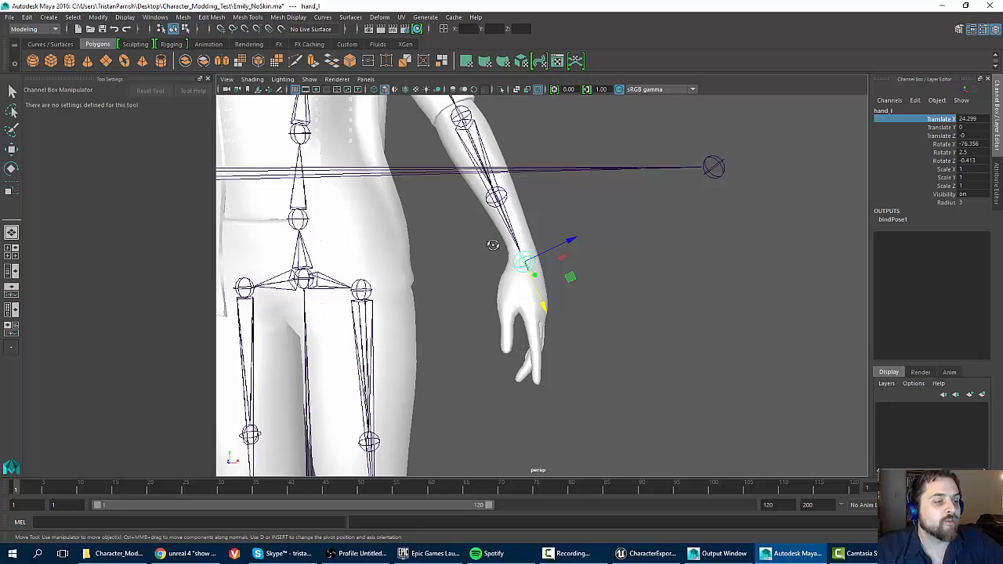
{"action": "left_click_drag", "start_coordinate": [492, 242], "coordinate": [455, 255], "text": "alt"}
{"action": "left_click_drag", "start_coordinate": [519, 232], "coordinate": [531, 198], "text": "alt"}
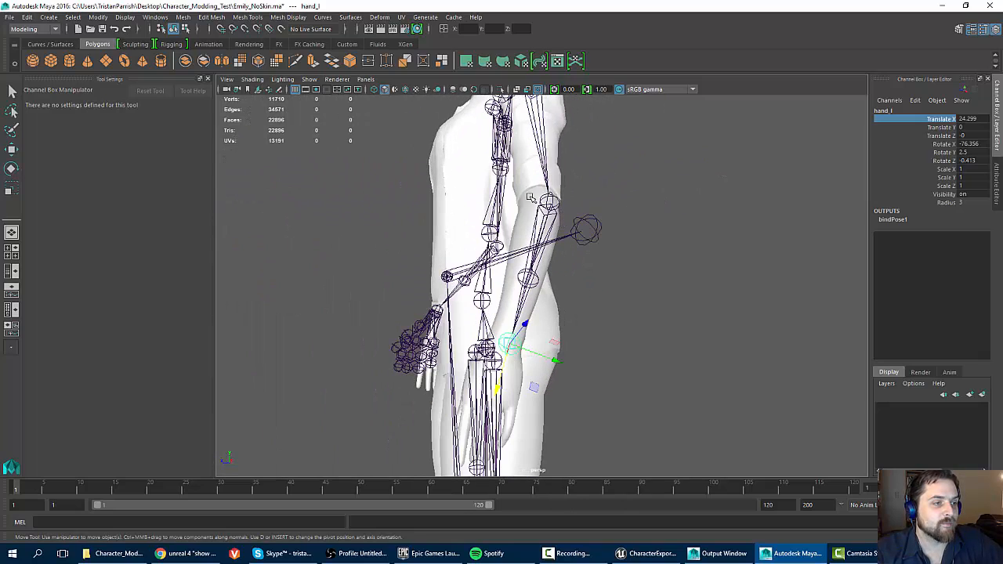
Select the lowerarm_l joint and examine how the left arm chain fits inside the mesh from side and front.
{"action": "left_click", "coordinate": [543, 200]}
{"action": "left_click_drag", "start_coordinate": [298, 205], "coordinate": [327, 216], "text": "alt"}
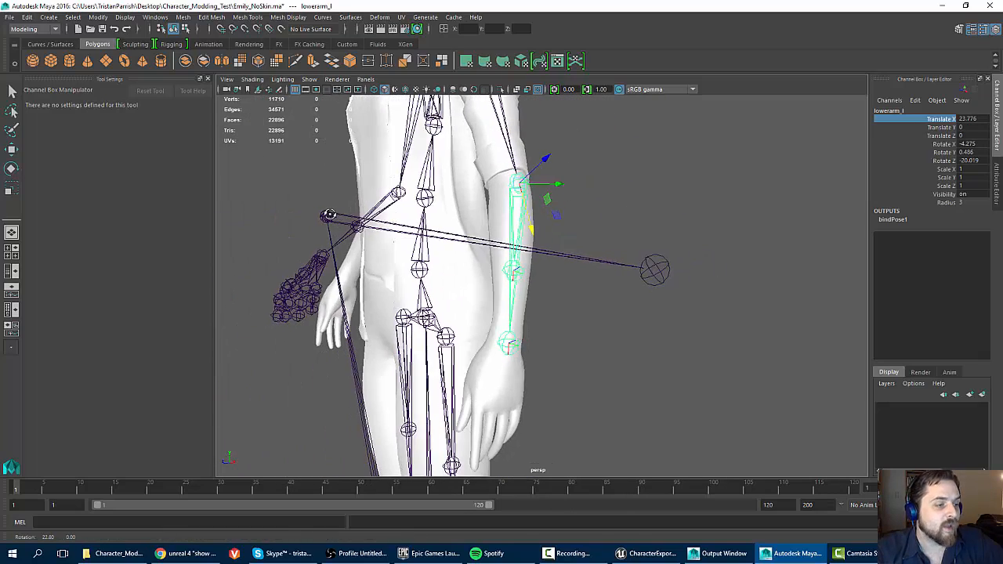
{"action": "middle_click_drag", "start_coordinate": [443, 252], "coordinate": [486, 225], "text": "alt"}
{"action": "left_click_drag", "start_coordinate": [486, 226], "coordinate": [580, 229], "text": "alt"}
{"action": "scroll", "coordinate": [580, 228], "scroll_direction": "down", "scroll_amount": 3}
{"action": "middle_click_drag", "start_coordinate": [488, 221], "coordinate": [596, 264], "text": "alt"}
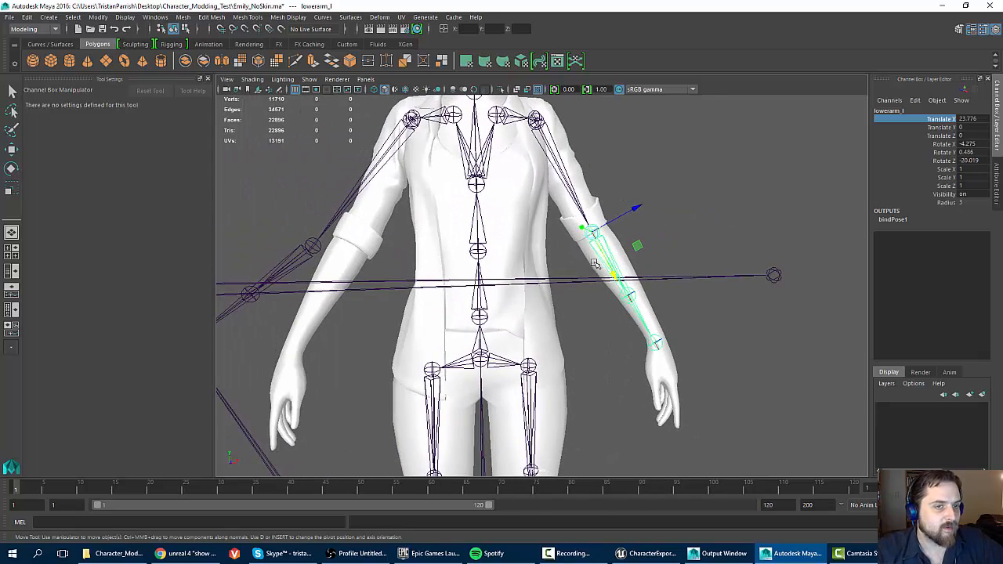
{"action": "middle_click_drag", "start_coordinate": [511, 252], "coordinate": [577, 286], "text": "alt"}
Copy the Rotate X value of upperarm_l to the upperarm_r joint, setting it to 4.732.
{"action": "left_click", "coordinate": [442, 178]}
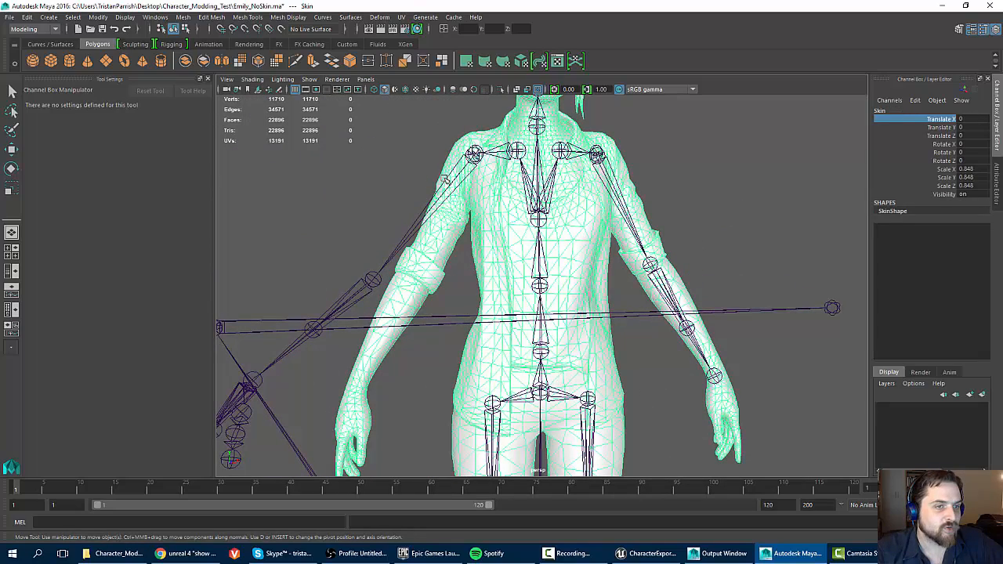
{"action": "left_click", "coordinate": [449, 182]}
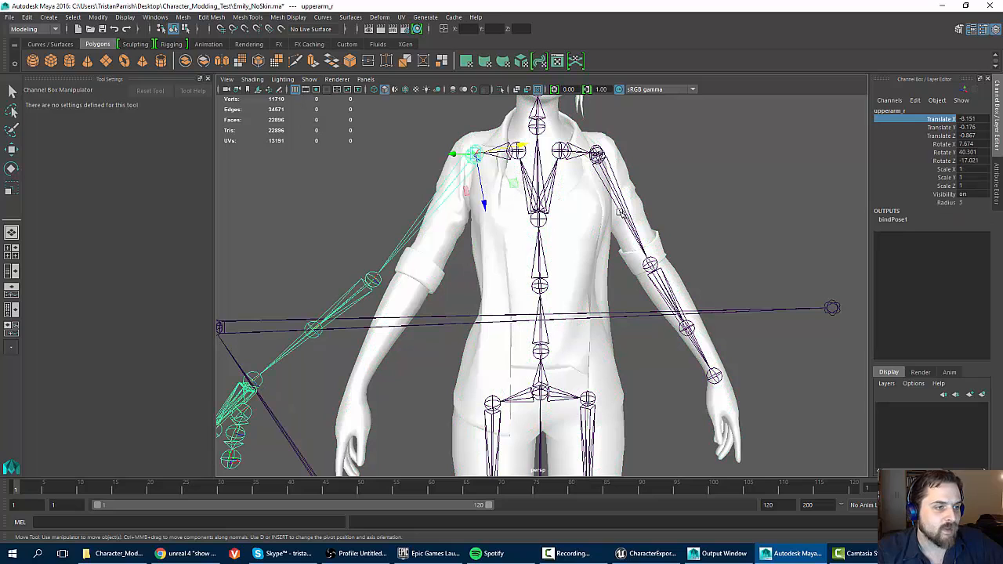
{"action": "left_click", "coordinate": [620, 213]}
{"action": "left_click", "coordinate": [967, 145]}
{"action": "key", "text": "ctrl+c"}
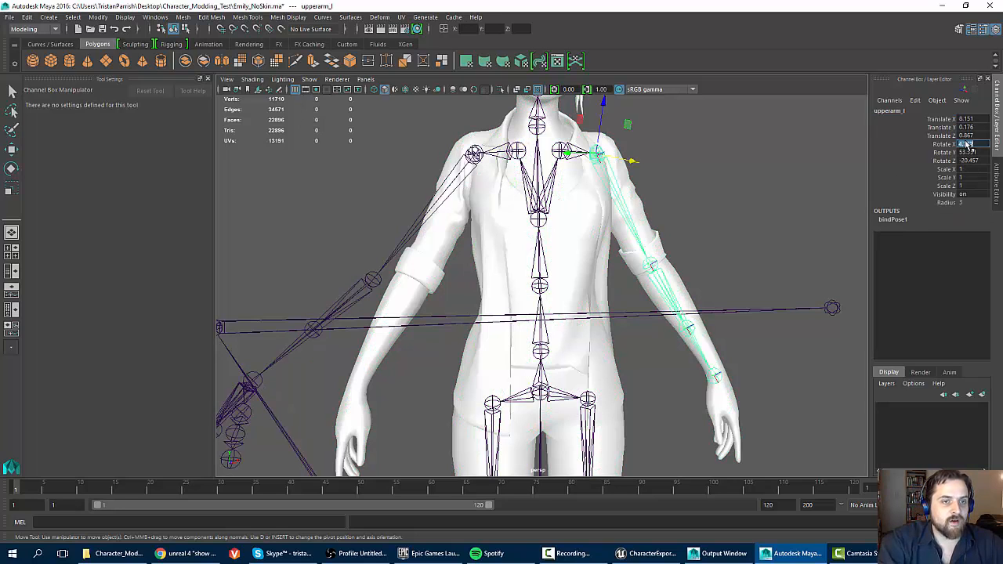
{"action": "left_click", "coordinate": [422, 212]}
{"action": "key", "text": "w"}
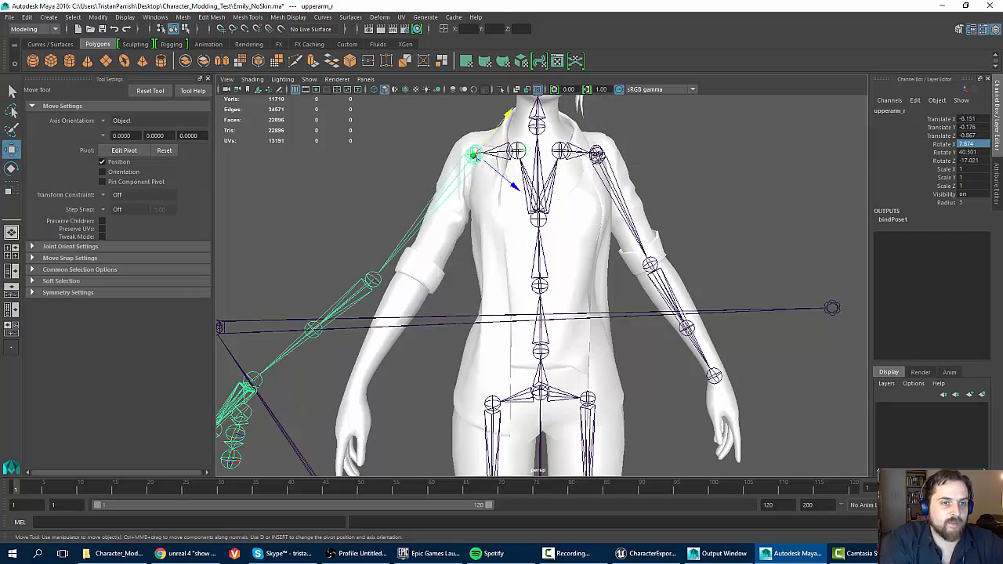
{"action": "left_click", "coordinate": [967, 146]}
{"action": "key", "text": "ctrl+v"}
{"action": "key", "text": "Return"}
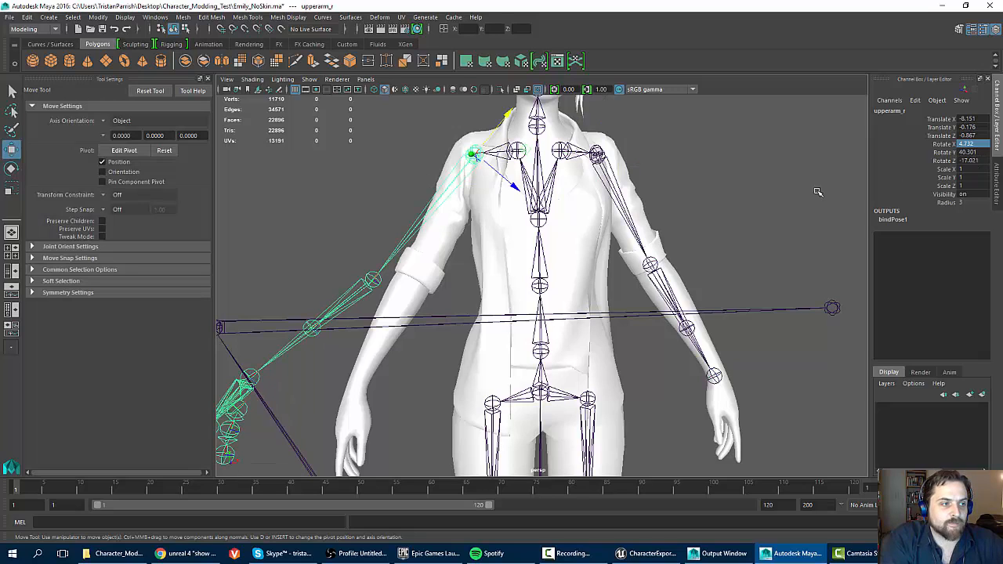
Set upperarm_r's Rotate Y to 53.331 and Rotate Z to -20.457, copied from upperarm_l.
{"action": "left_click", "coordinate": [620, 216]}
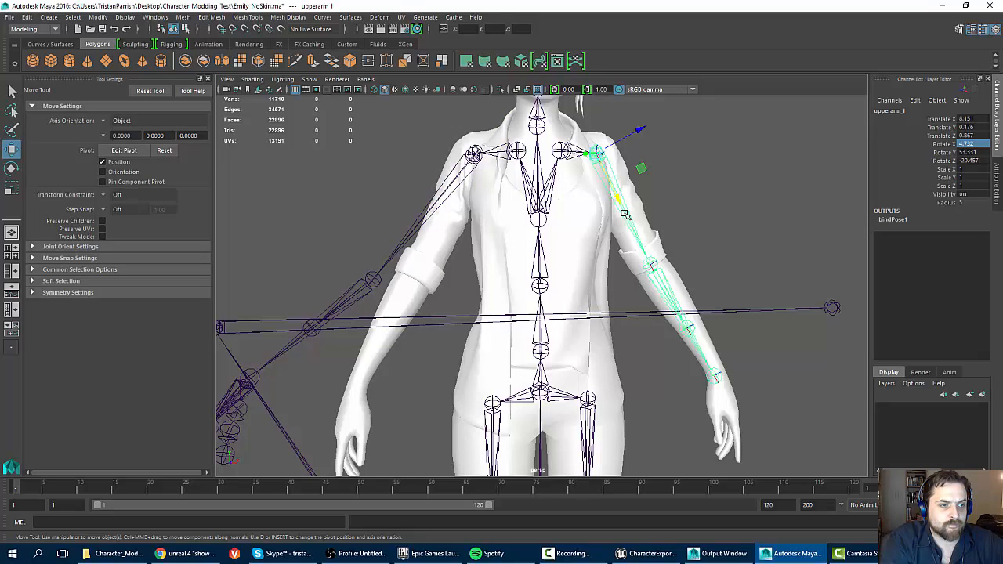
{"action": "left_click", "coordinate": [967, 152]}
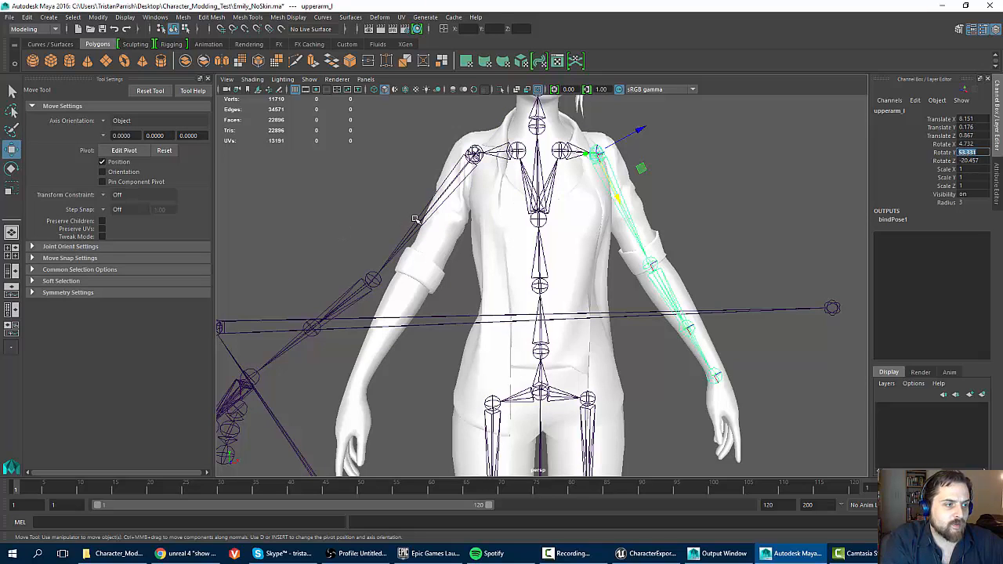
{"action": "left_click", "coordinate": [415, 219]}
{"action": "left_click", "coordinate": [968, 153]}
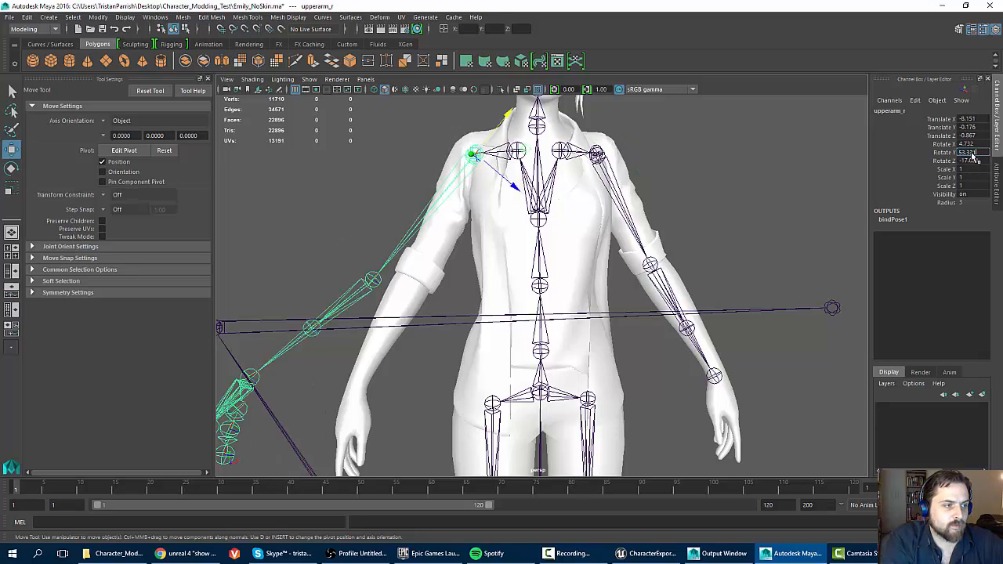
{"action": "key", "text": "Return"}
{"action": "left_click", "coordinate": [623, 220]}
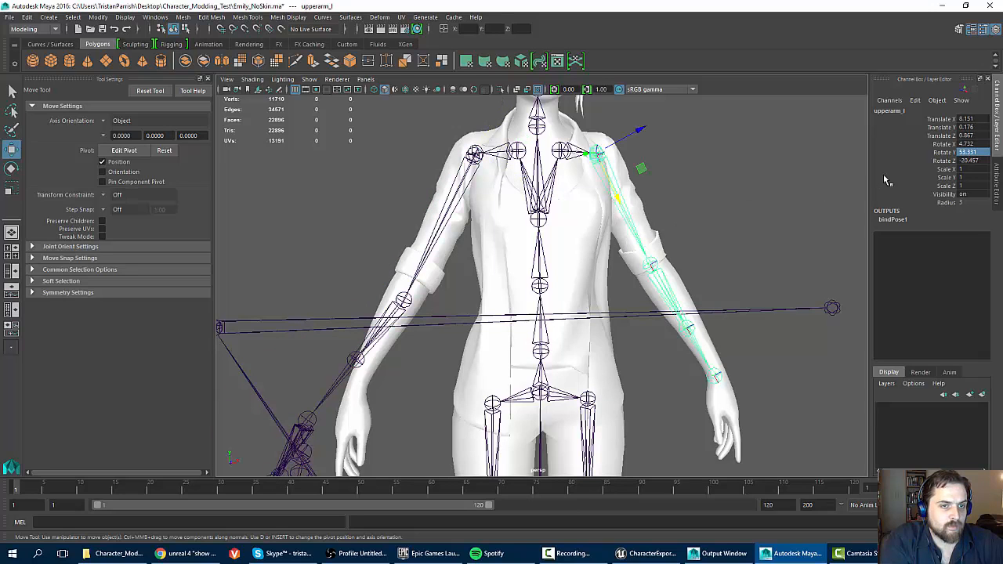
{"action": "left_click", "coordinate": [967, 161]}
{"action": "left_click", "coordinate": [430, 240]}
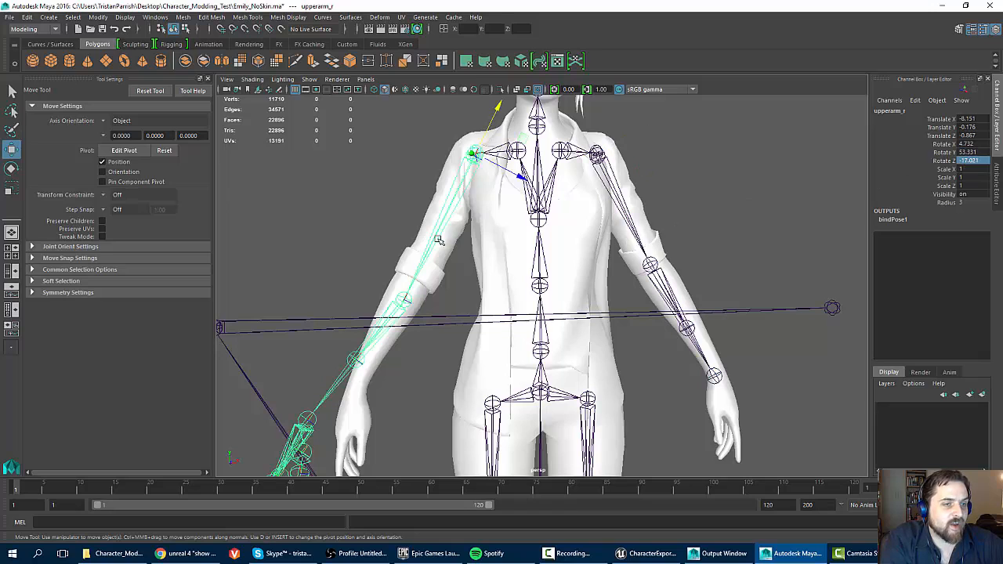
{"action": "key", "text": "Return"}
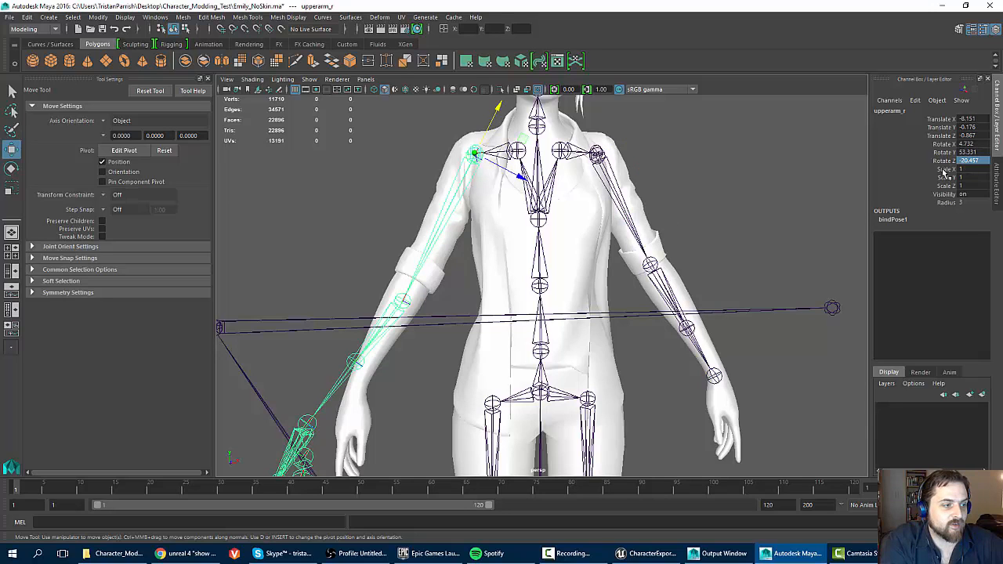
Set the lowerarm_r joint's Translate X to 23.776, copied from lowerarm_l.
{"action": "left_click", "coordinate": [394, 304]}
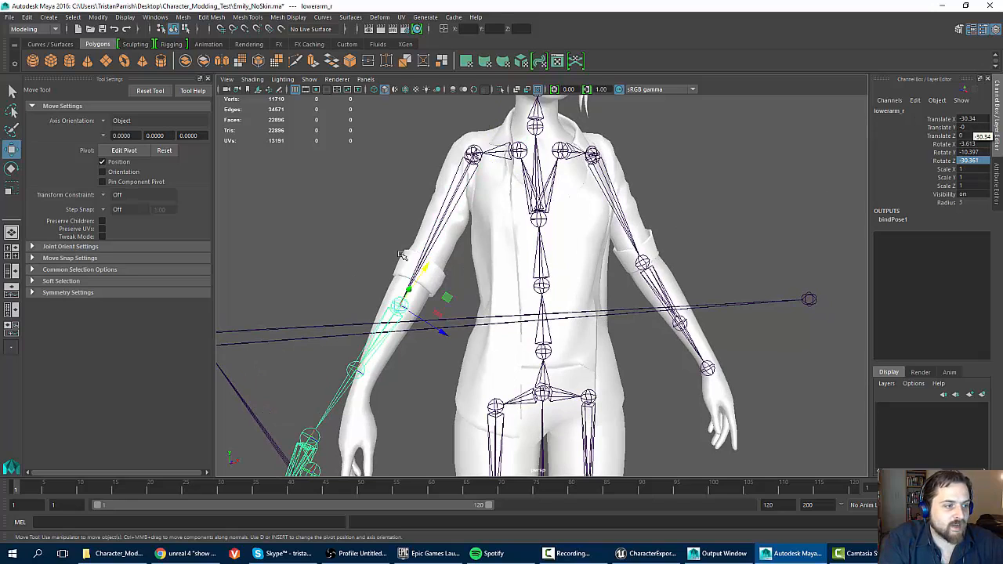
{"action": "left_click", "coordinate": [649, 280]}
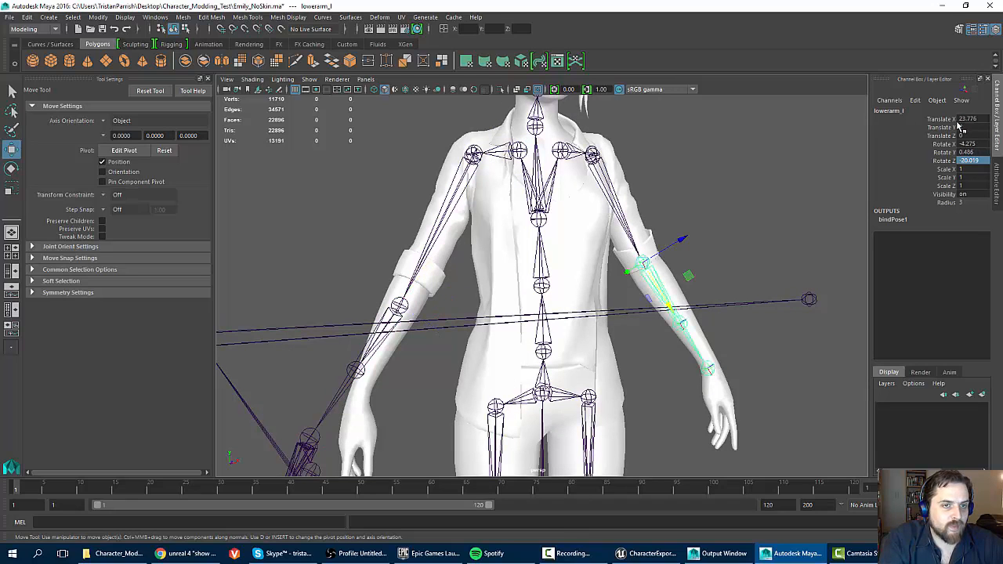
{"action": "left_click", "coordinate": [981, 122]}
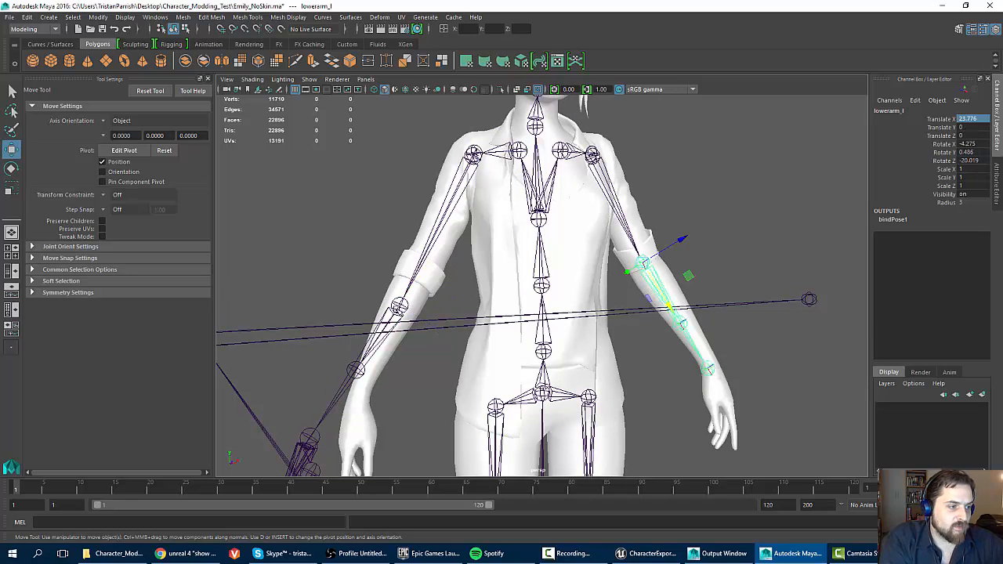
{"action": "left_click", "coordinate": [396, 309]}
{"action": "type", "text": "23.776"}
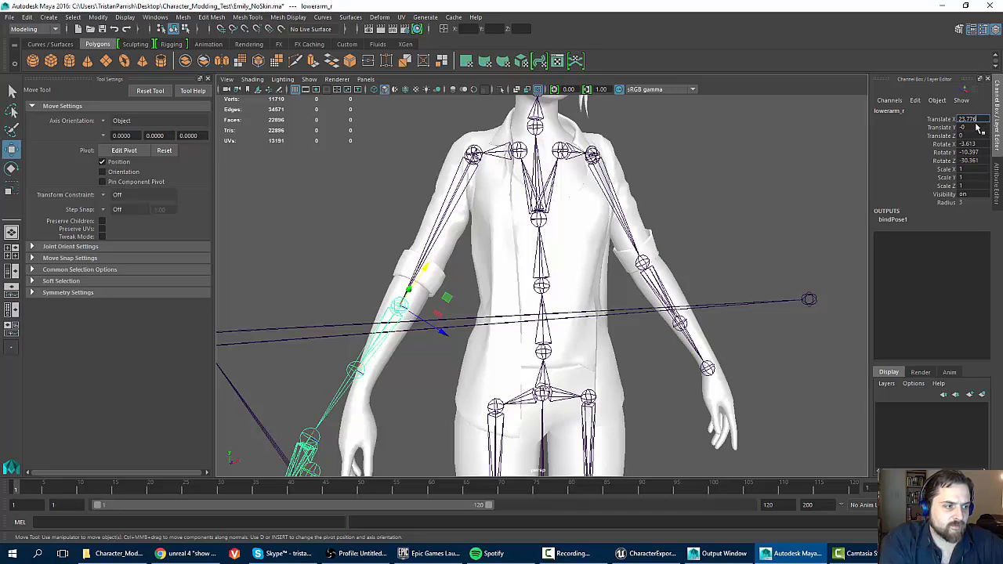
{"action": "key", "text": "Return"}
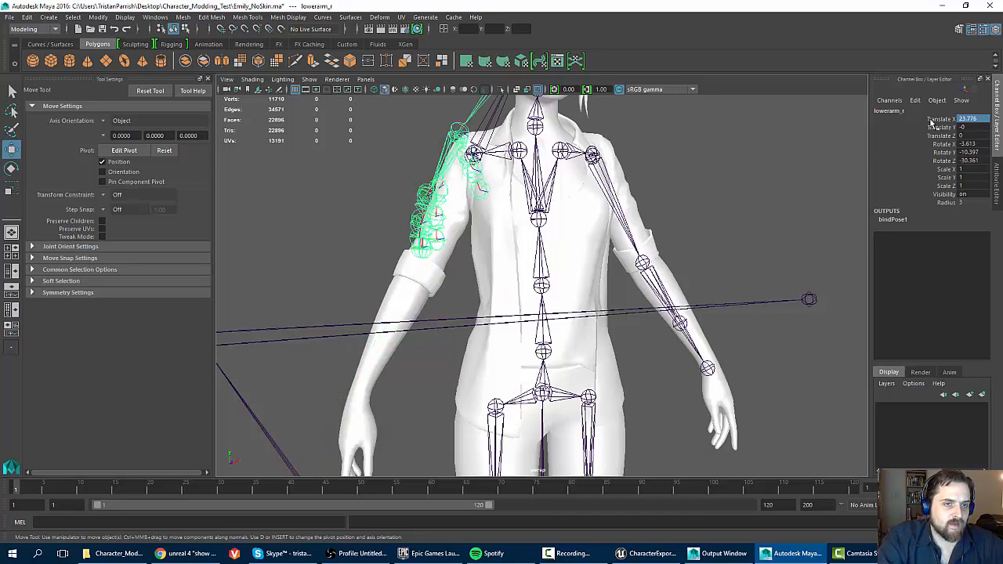
Set the lowerarm_r joint's Translate X to -23.776, negating the value copied from the left arm.
{"action": "left_click", "coordinate": [962, 127]}
{"action": "left_click", "coordinate": [963, 121]}
{"action": "type", "text": "-"}
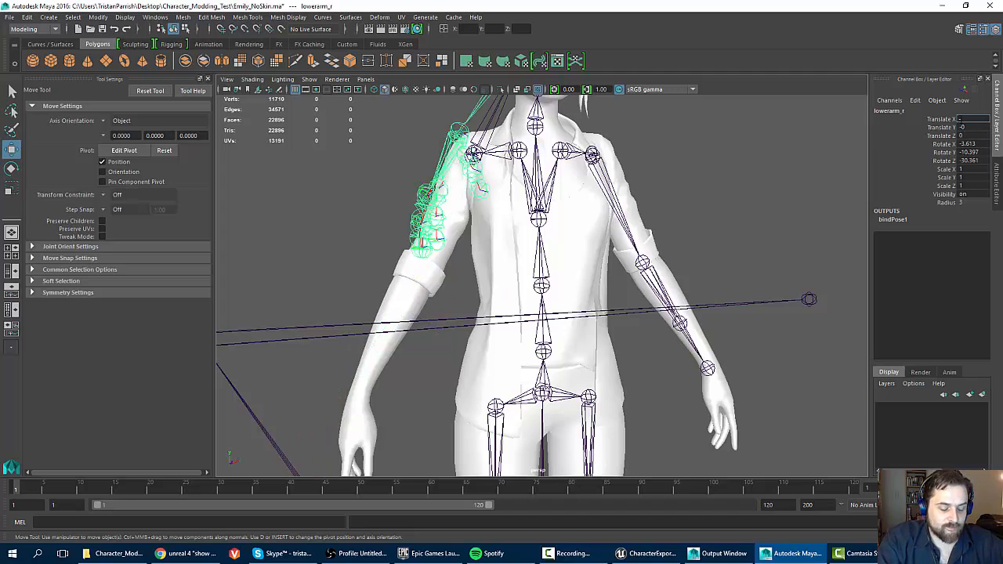
{"action": "key", "text": "ctrl+z"}
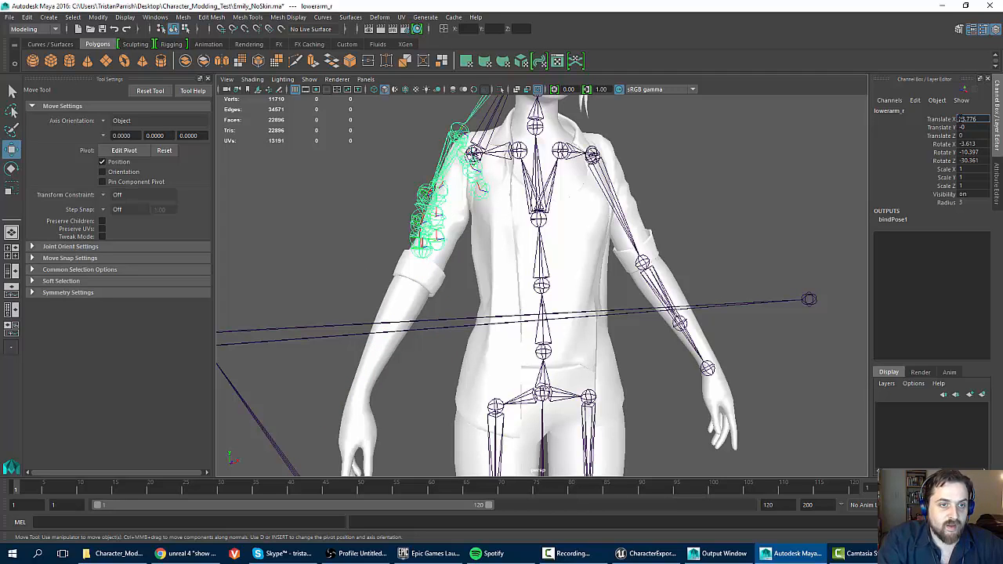
{"action": "left_click", "coordinate": [959, 120]}
{"action": "type", "text": "-"}
{"action": "key", "text": "Return"}
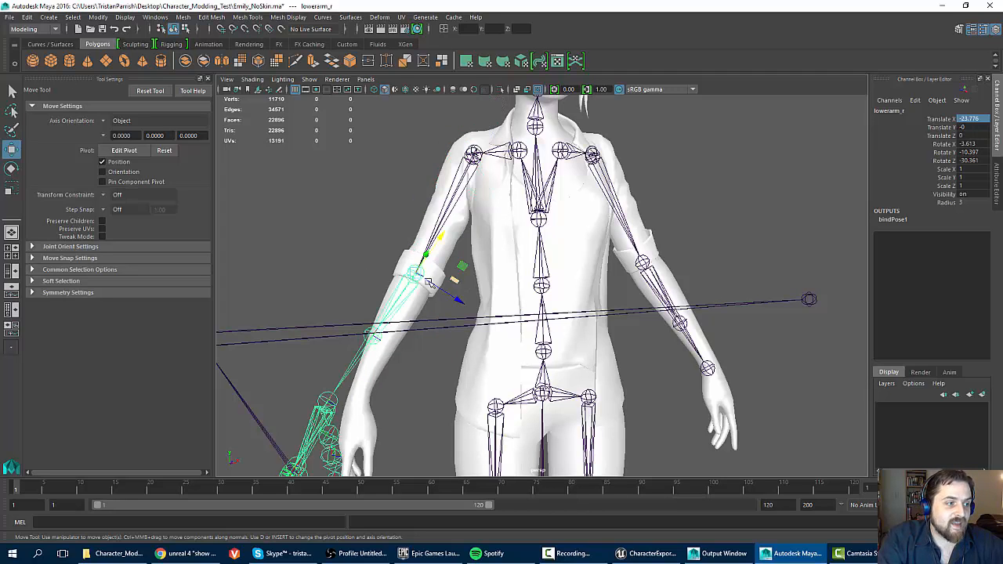
Examine from several angles how the right elbow and forearm joints fit inside the sleeve and arm mesh compared with the left arm.
{"action": "middle_click_drag", "start_coordinate": [376, 264], "coordinate": [493, 265], "text": "alt"}
{"action": "scroll", "coordinate": [410, 252], "scroll_direction": "up", "scroll_amount": 3}
{"action": "mouse_move", "coordinate": [493, 265]}
{"action": "left_mouse_down", "text": "alt"}
{"action": "mouse_move", "coordinate": [517, 293]}
{"action": "mouse_move", "coordinate": [466, 270]}
{"action": "mouse_move", "coordinate": [490, 268]}
{"action": "left_mouse_up", "text": "alt"}
{"action": "middle_click_drag", "start_coordinate": [561, 263], "coordinate": [542, 338], "text": "alt"}
{"action": "scroll", "coordinate": [540, 308], "scroll_direction": "down", "scroll_amount": 5}
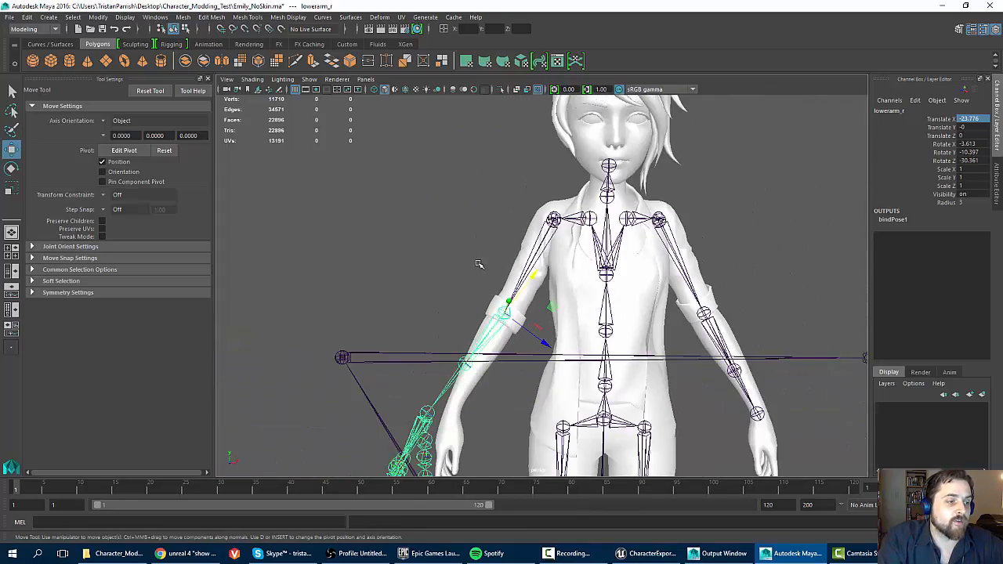
{"action": "scroll", "coordinate": [478, 282], "scroll_direction": "up", "scroll_amount": 6}
{"action": "left_click_drag", "start_coordinate": [466, 321], "coordinate": [491, 357], "text": "alt"}
{"action": "middle_click_drag", "start_coordinate": [481, 351], "coordinate": [464, 341], "text": "alt"}
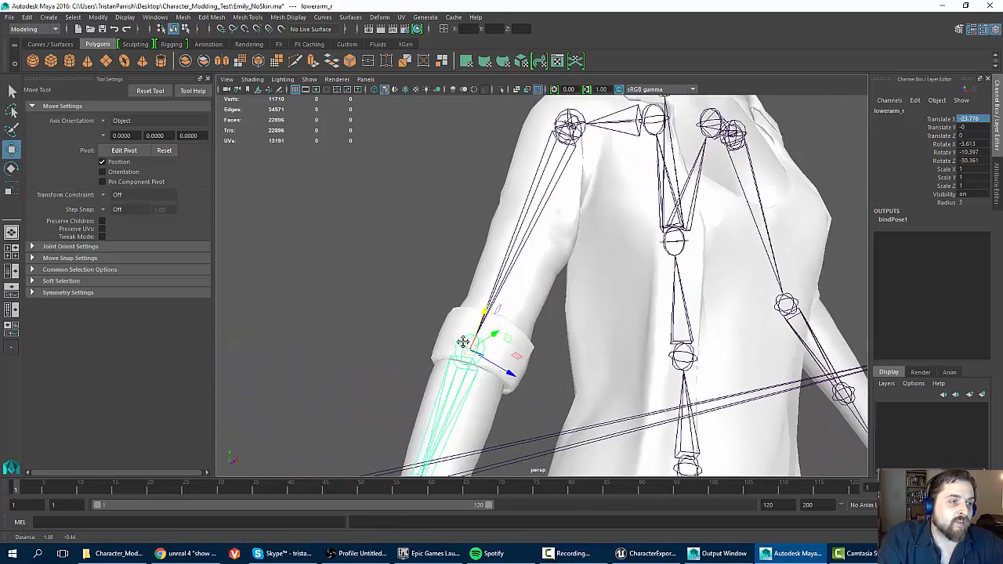
{"action": "scroll", "coordinate": [464, 342], "scroll_direction": "down", "scroll_amount": 2}
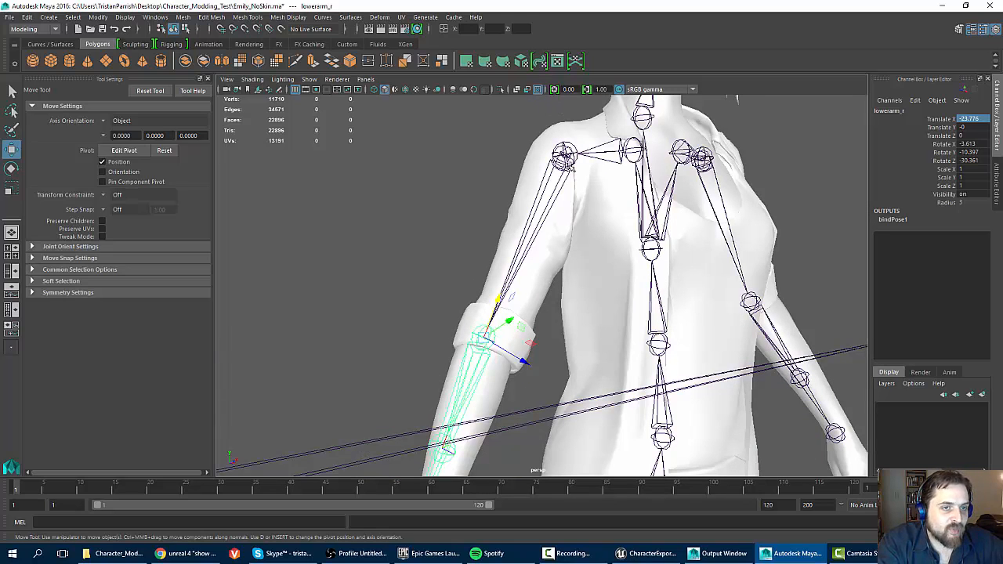
{"action": "middle_click_drag", "start_coordinate": [650, 254], "coordinate": [615, 268], "text": "alt"}
{"action": "left_click_drag", "start_coordinate": [615, 269], "coordinate": [647, 258], "text": "alt"}
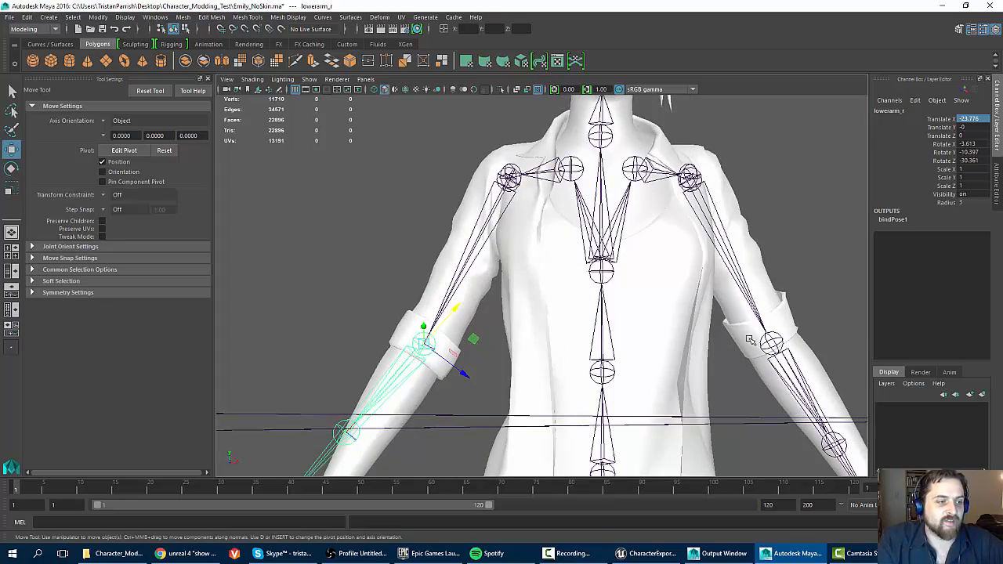
{"action": "middle_click_drag", "start_coordinate": [458, 253], "coordinate": [403, 215], "text": "alt"}
{"action": "scroll", "coordinate": [403, 214], "scroll_direction": "down", "scroll_amount": 3}
{"action": "left_click_drag", "start_coordinate": [403, 215], "coordinate": [429, 233], "text": "alt"}
{"action": "middle_click_drag", "start_coordinate": [449, 250], "coordinate": [454, 218], "text": "alt"}
{"action": "left_click_drag", "start_coordinate": [453, 218], "coordinate": [405, 215], "text": "alt"}
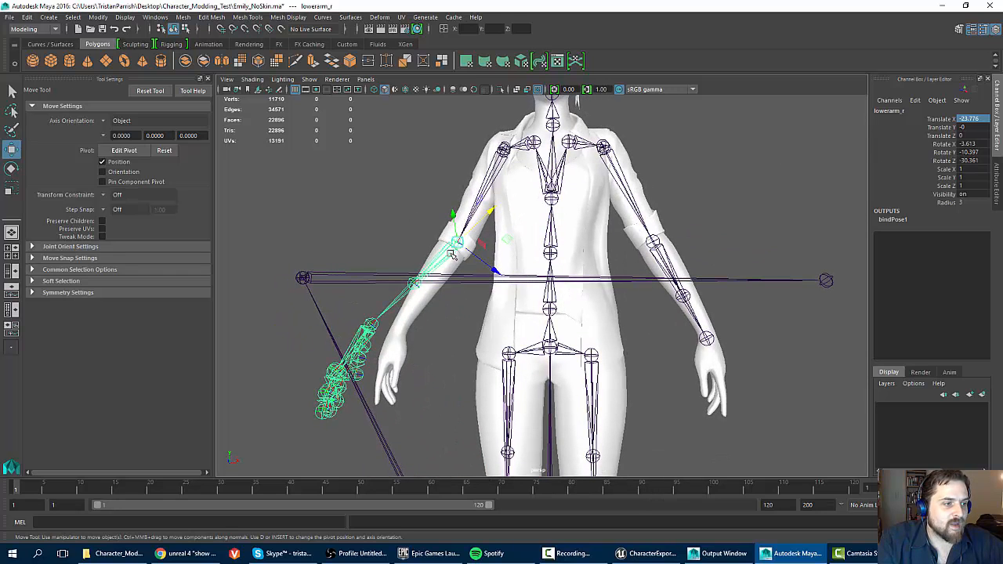
Copy the Rotate X value of lowerarm_l to the lowerarm_r joint, setting it to -4.275.
{"action": "left_click", "coordinate": [655, 250]}
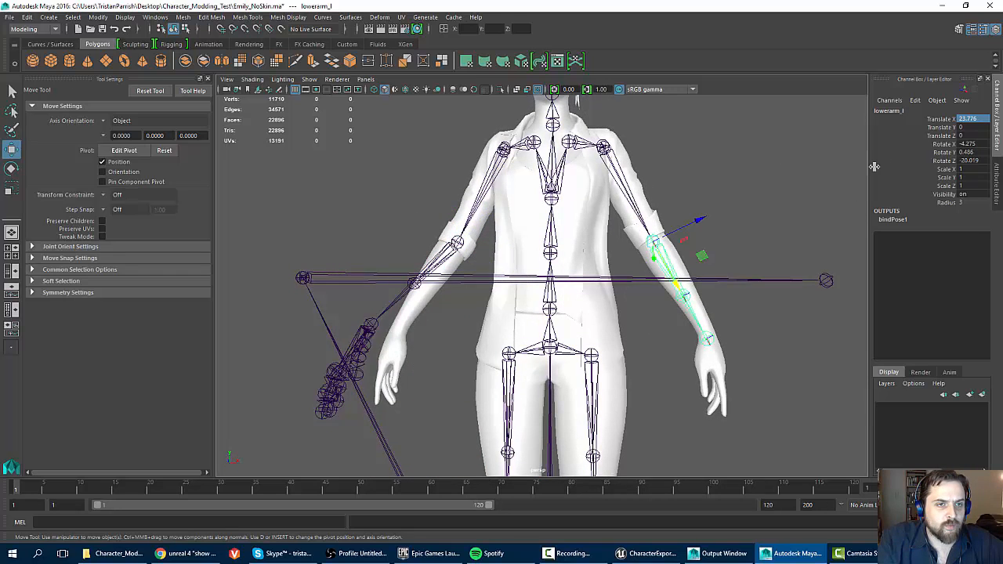
{"action": "left_click", "coordinate": [972, 145]}
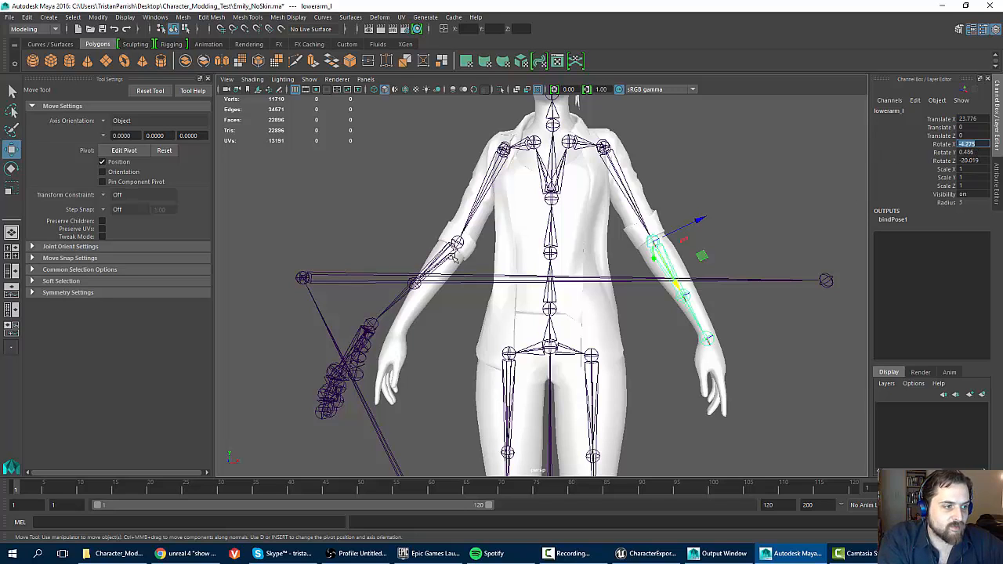
{"action": "left_click", "coordinate": [453, 251]}
{"action": "left_click", "coordinate": [452, 249]}
{"action": "type", "text": "-4.275"}
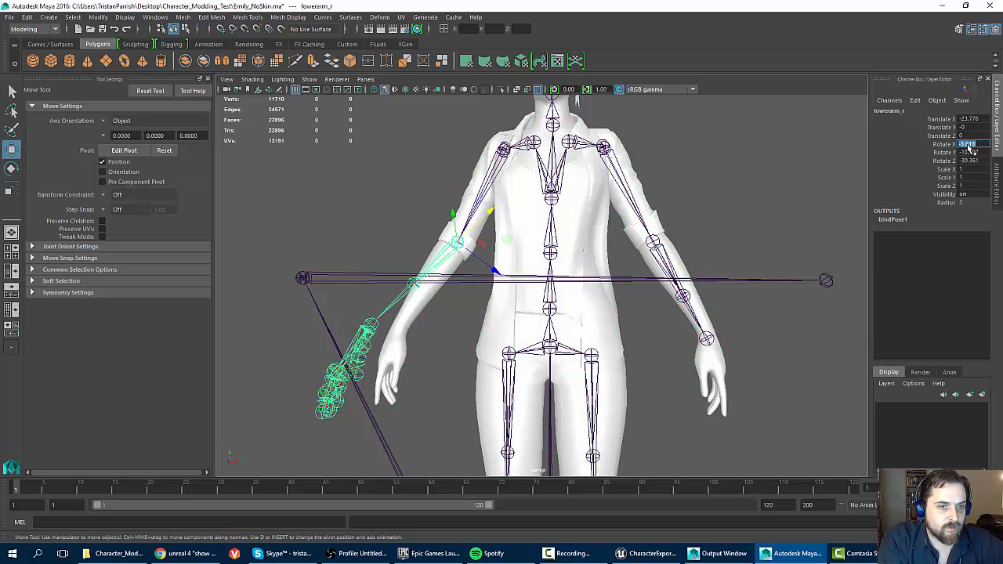
{"action": "key", "text": "Return"}
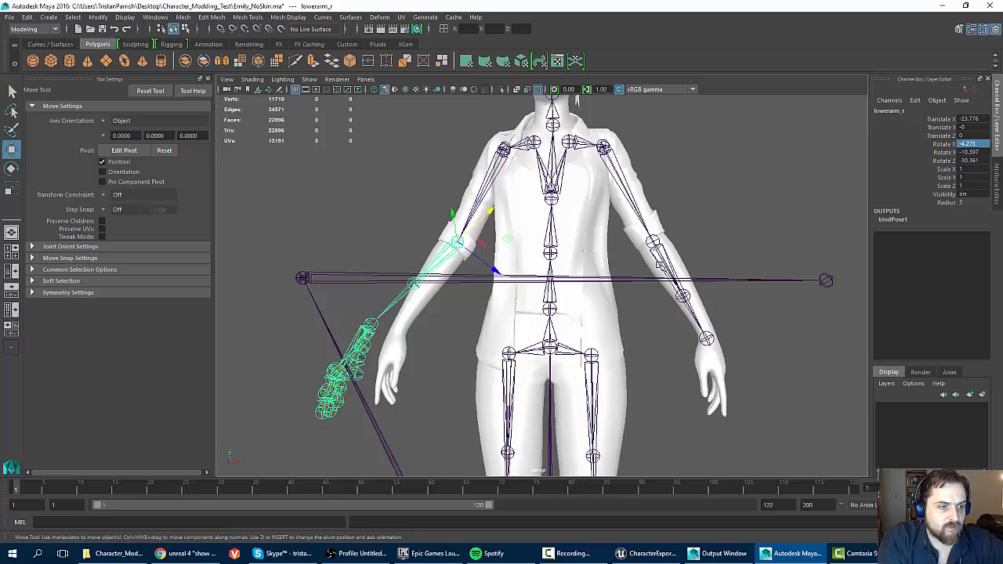
Set lowerarm_r's Rotate Y to 0.486, matching the value of lowerarm_l.
{"action": "left_click", "coordinate": [663, 264]}
{"action": "left_click", "coordinate": [975, 153]}
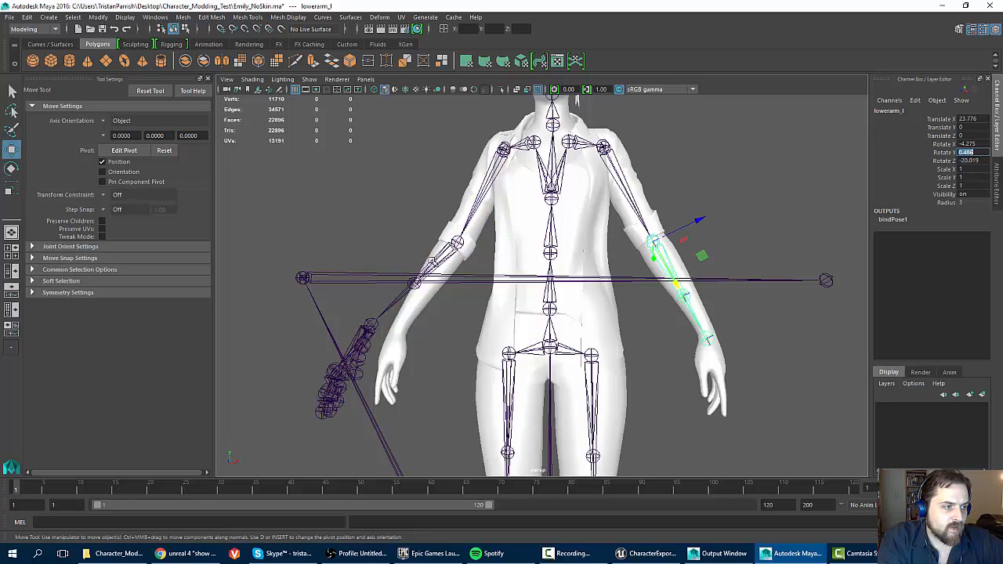
{"action": "left_click", "coordinate": [441, 260]}
{"action": "key", "text": "ctrl+v"}
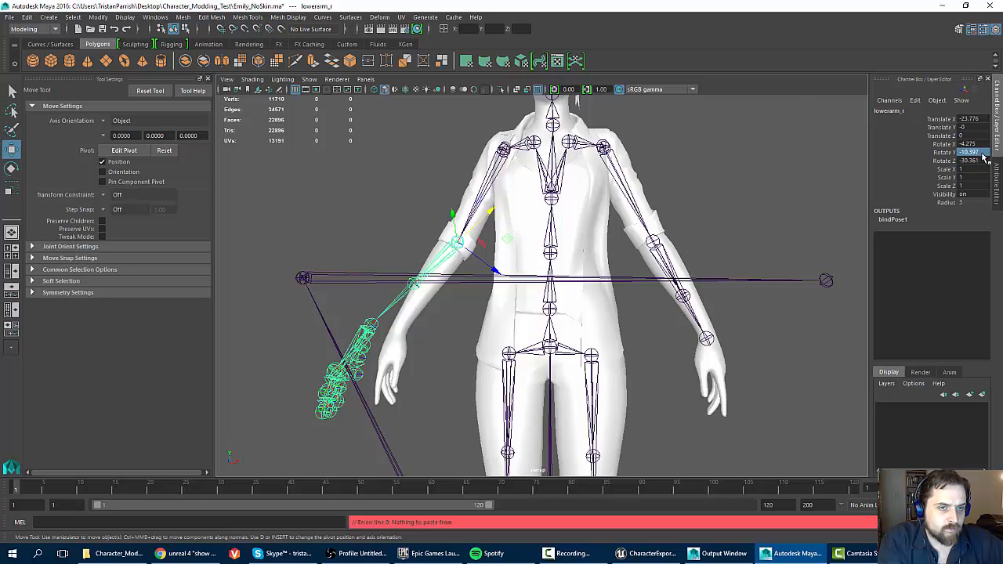
{"action": "type", "text": "0.486"}
{"action": "key", "text": "Return"}
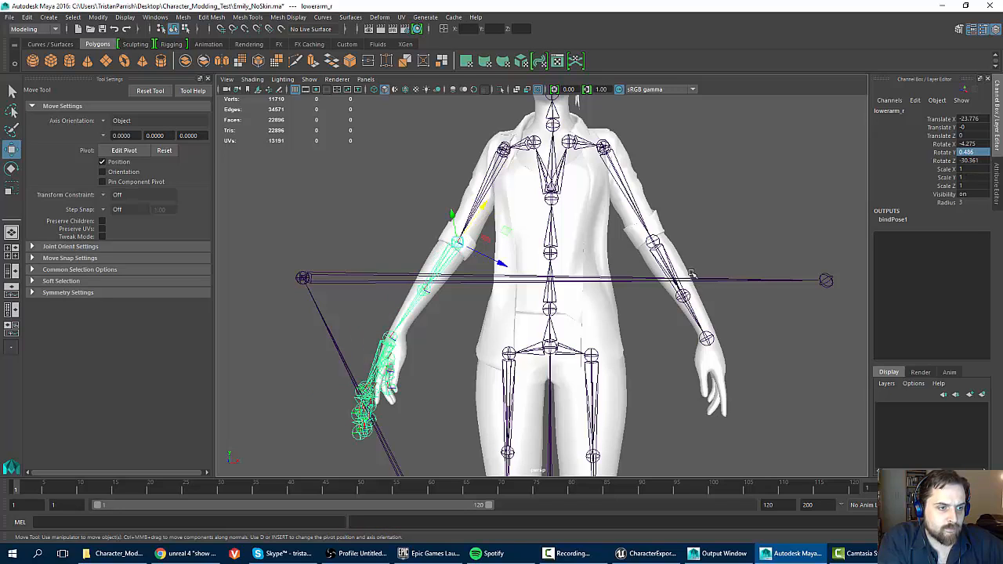
Copy the Rotate Z value of lowerarm_l, -20.019, to the lowerarm_r joint.
{"action": "left_click", "coordinate": [670, 251]}
{"action": "double_click", "coordinate": [970, 161]}
{"action": "key", "text": "ctrl+c"}
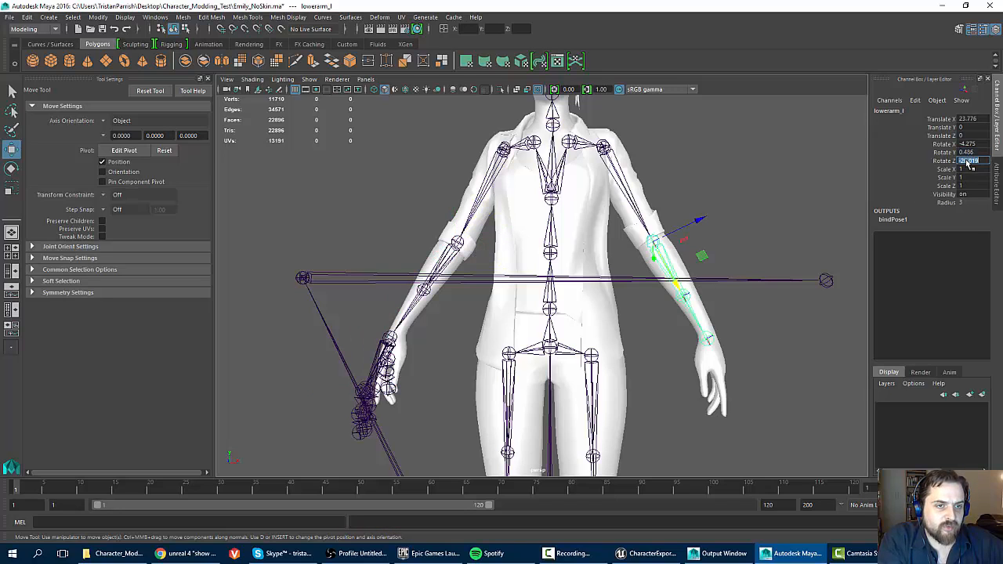
{"action": "left_click", "coordinate": [453, 253]}
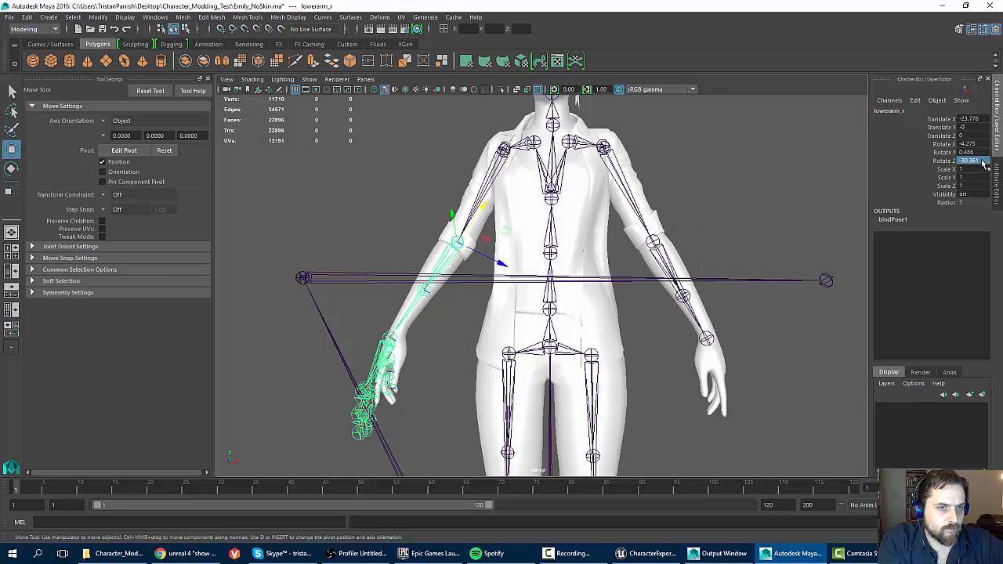
{"action": "double_click", "coordinate": [969, 161]}
{"action": "key", "text": "ctrl+v"}
{"action": "key", "text": "Return"}
Delete the thumb and finger joint chains of the right hand, leaving the hand_r wrist joint in place.
{"action": "middle_click_drag", "start_coordinate": [322, 294], "coordinate": [317, 224], "text": "alt"}
{"action": "left_click_drag", "start_coordinate": [317, 224], "coordinate": [415, 292], "text": "alt"}
{"action": "left_click", "coordinate": [406, 306]}
{"action": "left_click", "coordinate": [427, 293]}
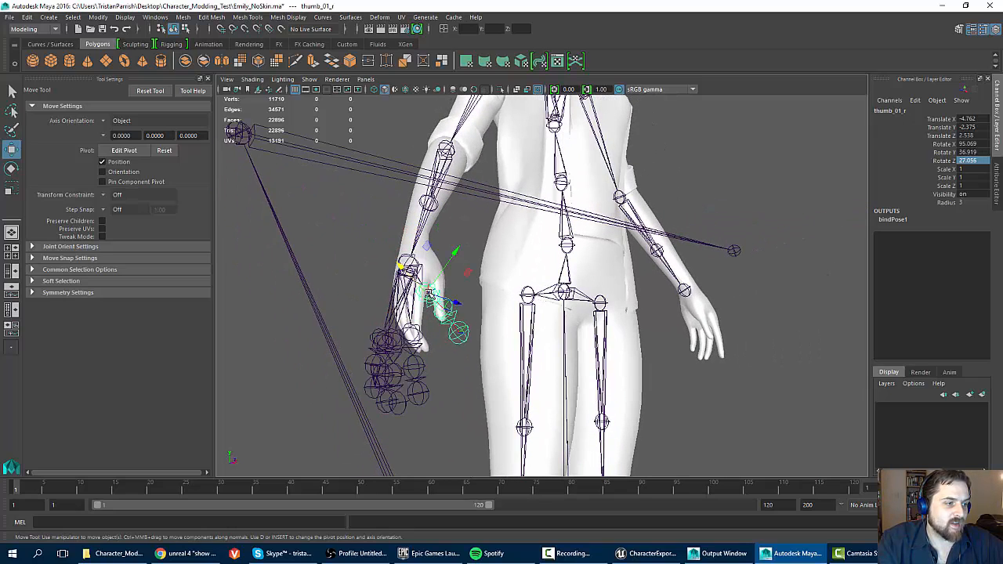
{"action": "key", "text": "Delete"}
{"action": "left_click", "coordinate": [407, 327]}
{"action": "key", "text": "Delete"}
{"action": "left_click", "coordinate": [394, 335]}
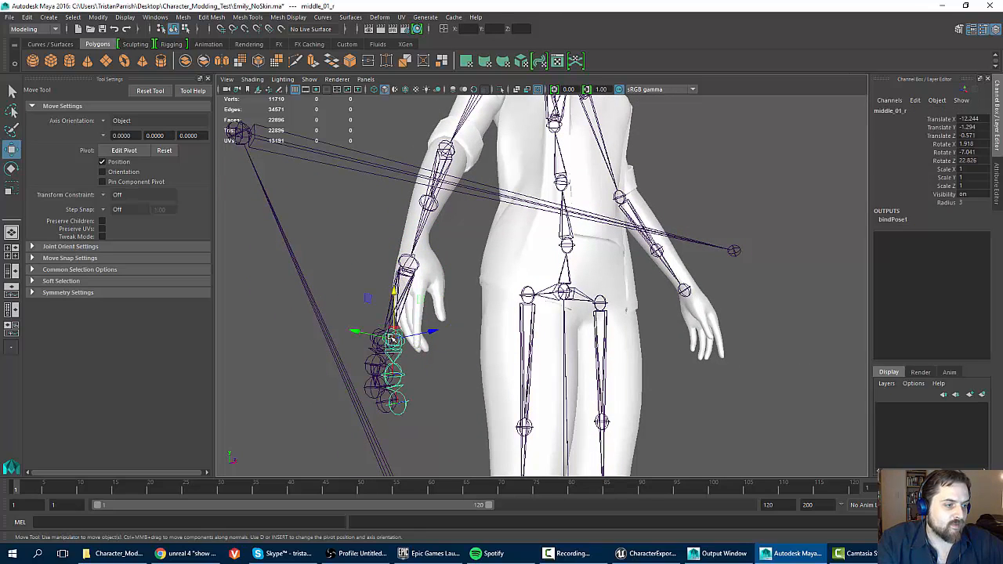
{"action": "key", "text": "Delete"}
{"action": "left_click", "coordinate": [378, 338]}
{"action": "key", "text": "Delete"}
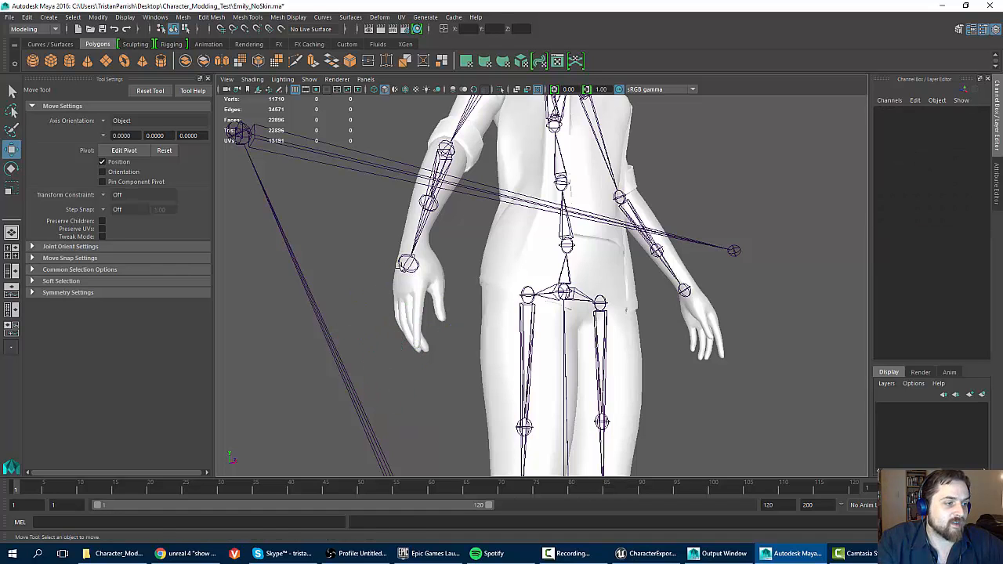
Set the hand_r joint's Translate X to -24.299, the negated Translate X of hand_l.
{"action": "left_click", "coordinate": [406, 264]}
{"action": "left_click_drag", "start_coordinate": [490, 251], "coordinate": [619, 280], "text": "alt"}
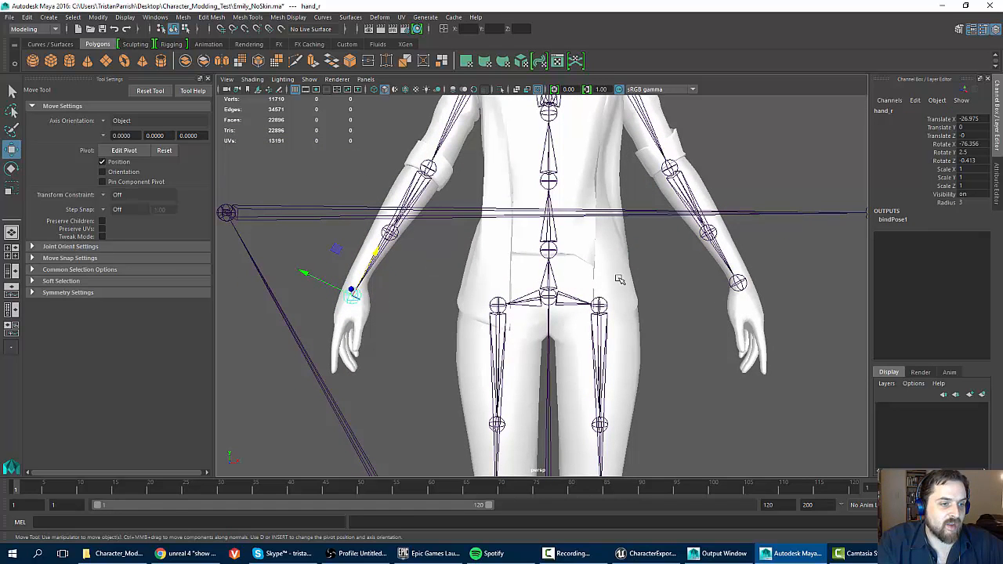
{"action": "left_click", "coordinate": [736, 283]}
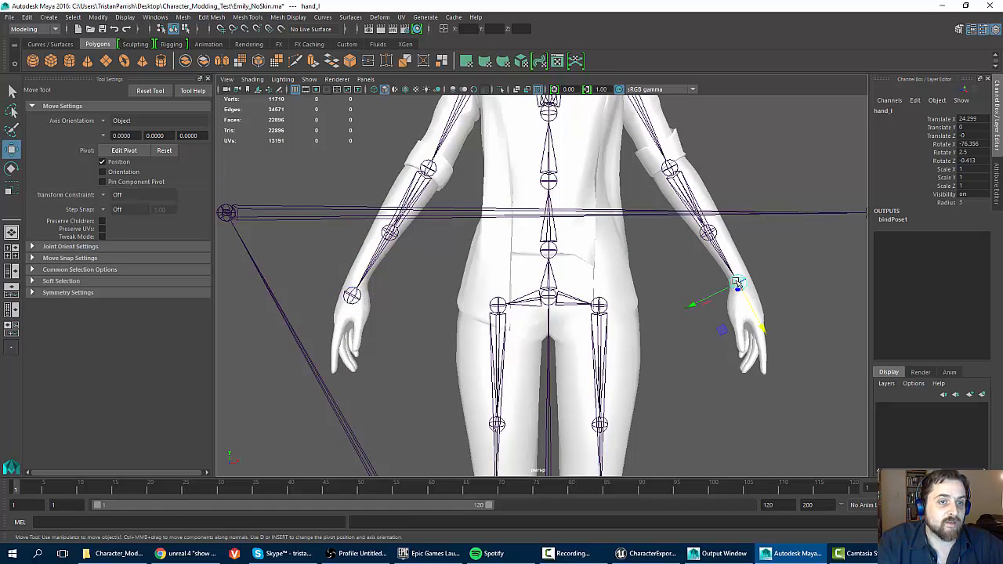
{"action": "double_click", "coordinate": [970, 119]}
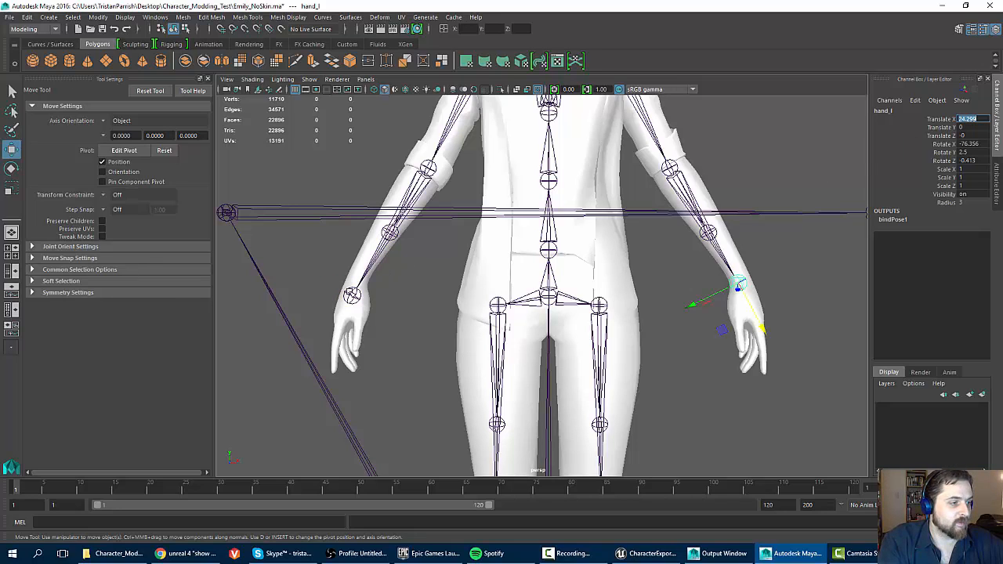
{"action": "left_click", "coordinate": [352, 291]}
{"action": "type", "text": "24.299"}
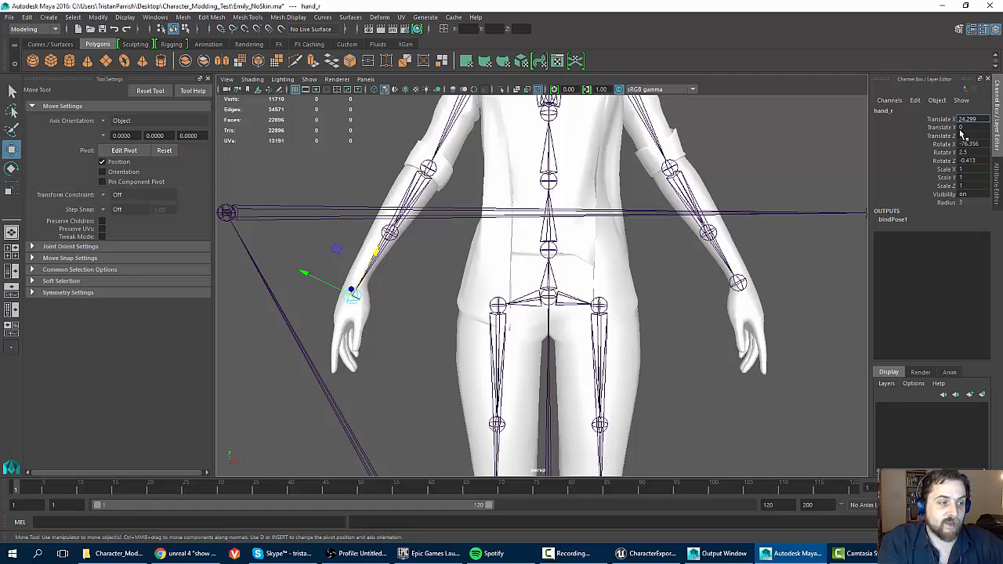
{"action": "key", "text": "Return"}
{"action": "left_click_drag", "start_coordinate": [530, 282], "coordinate": [442, 289], "text": "alt"}
{"action": "scroll", "coordinate": [533, 267], "scroll_direction": "down", "scroll_amount": 6}
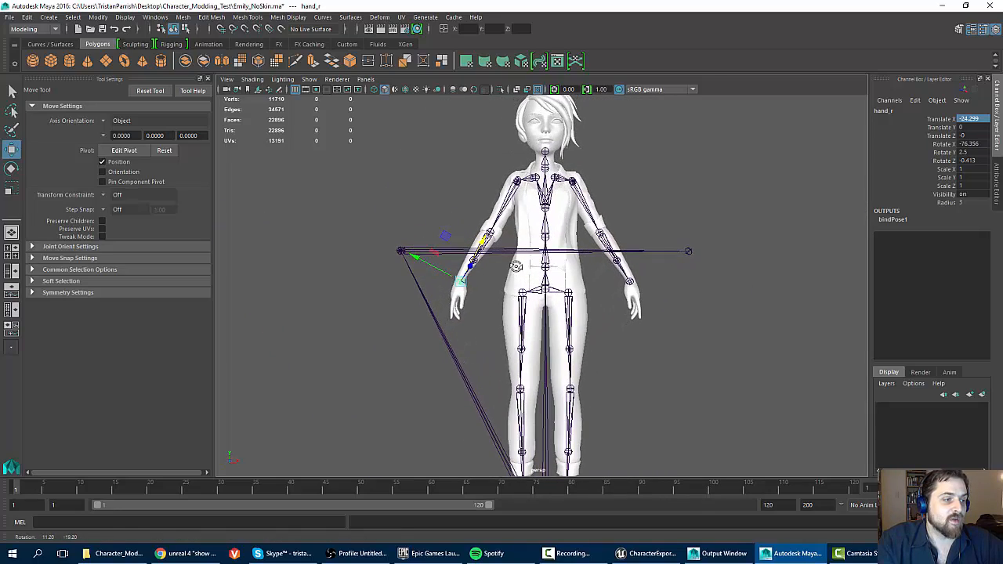
Examine the IK hand joints beside the body by selecting ik_hand_r, ik_hand_root and the joint on the opposite side.
{"action": "left_click", "coordinate": [400, 250]}
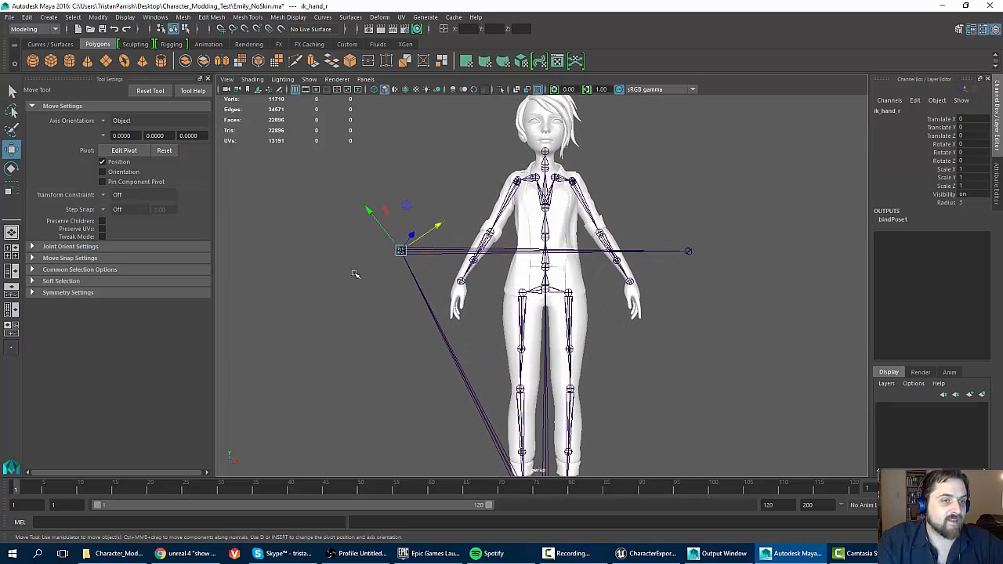
{"action": "left_click", "coordinate": [348, 224]}
{"action": "left_click_drag", "start_coordinate": [347, 224], "coordinate": [427, 280]}
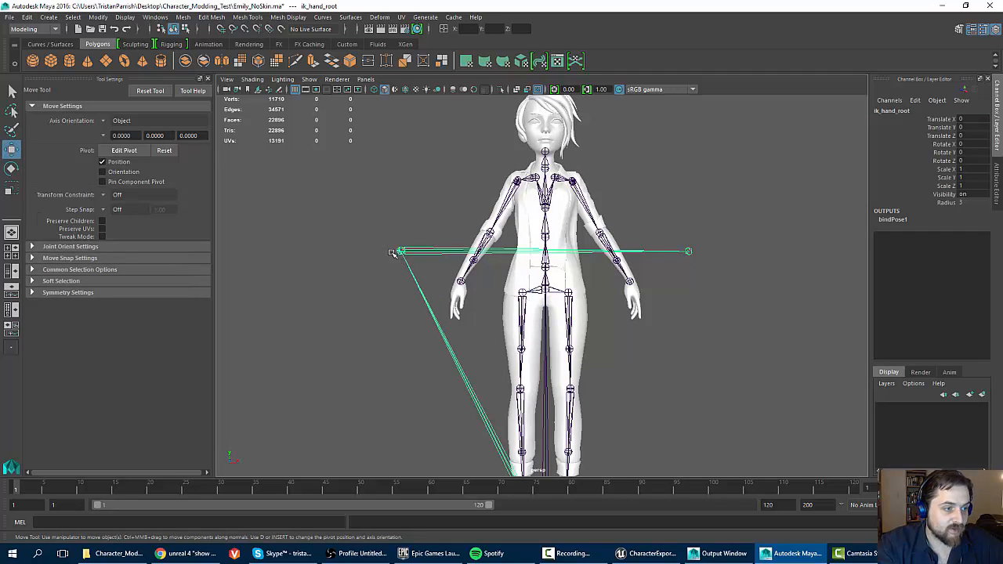
{"action": "scroll", "coordinate": [398, 271], "scroll_direction": "down", "scroll_amount": 3}
{"action": "scroll", "coordinate": [401, 276], "scroll_direction": "up", "scroll_amount": 3}
{"action": "middle_click_drag", "start_coordinate": [405, 287], "coordinate": [387, 271], "text": "alt"}
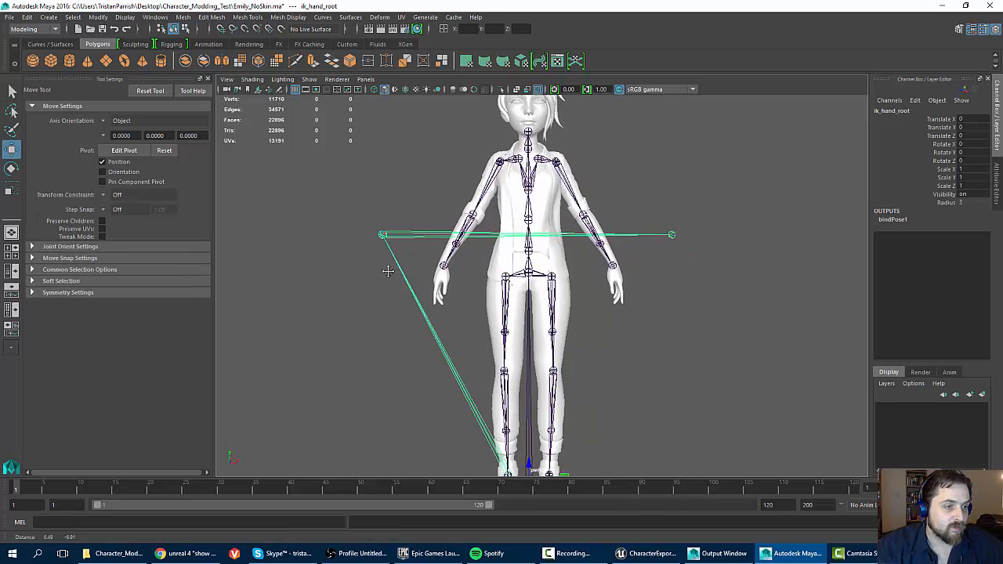
{"action": "left_click", "coordinate": [673, 235]}
{"action": "scroll", "coordinate": [609, 255], "scroll_direction": "up", "scroll_amount": 2}
{"action": "middle_click_drag", "start_coordinate": [604, 241], "coordinate": [561, 241], "text": "alt"}
Try to snap the ik_hand_r joint onto the right wrist joint.
{"action": "left_click", "coordinate": [296, 224]}
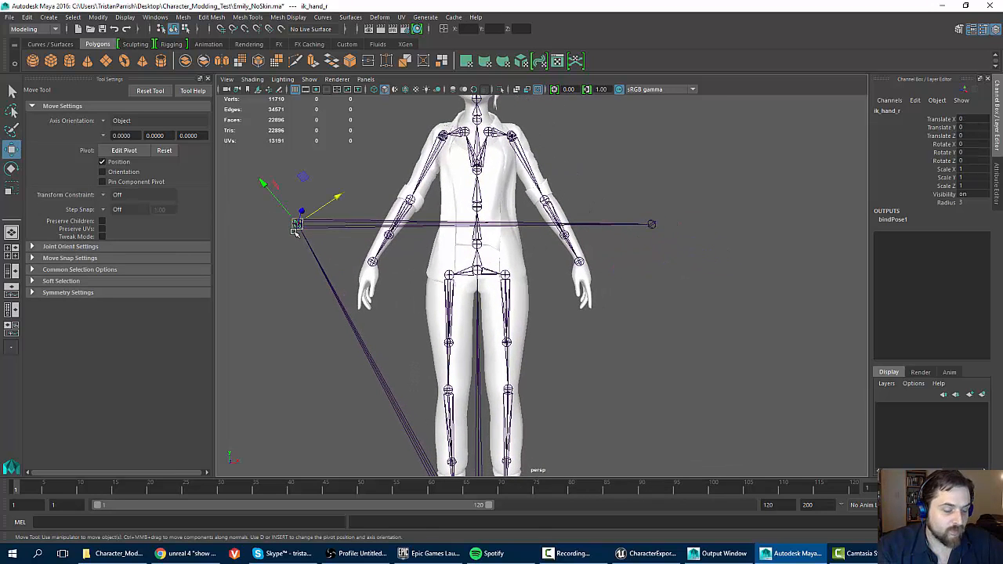
{"action": "left_click_drag", "start_coordinate": [296, 227], "coordinate": [371, 261]}
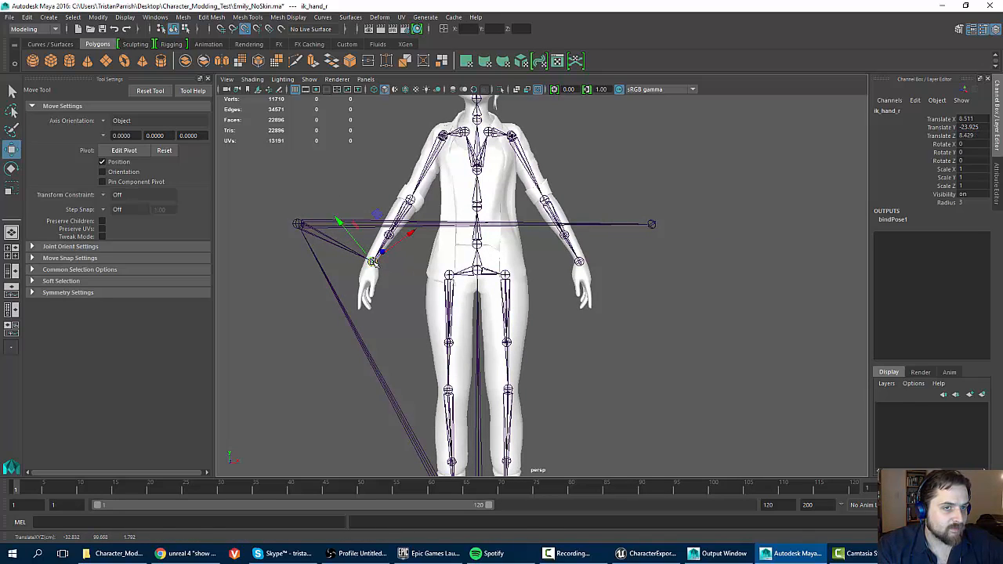
{"action": "key", "text": "ctrl+z"}
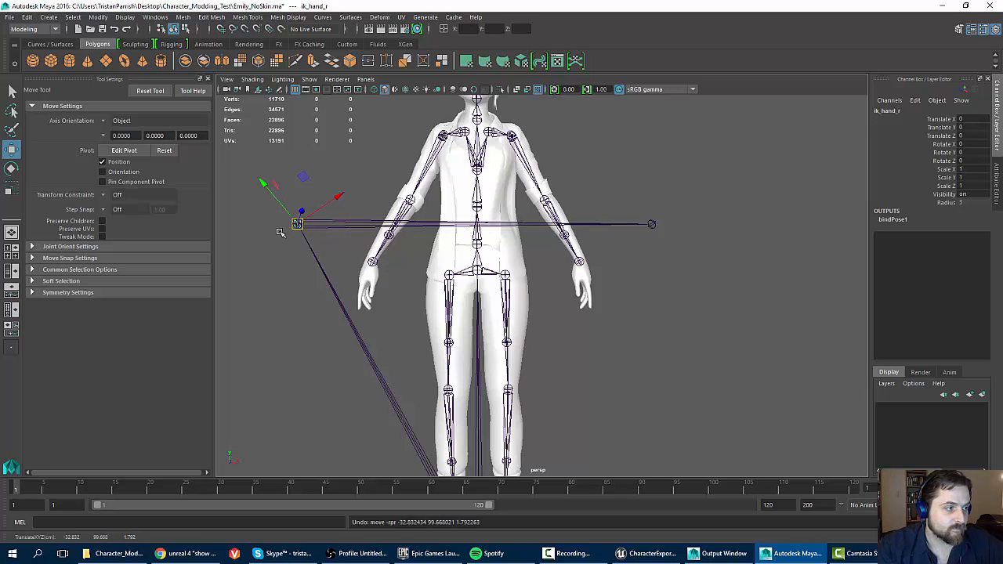
Snap the ik_hand_r joint onto the right wrist joint, and snap ik_hand_gun to the same wrist joint.
{"action": "scroll", "coordinate": [321, 243], "scroll_direction": "up", "scroll_amount": 5}
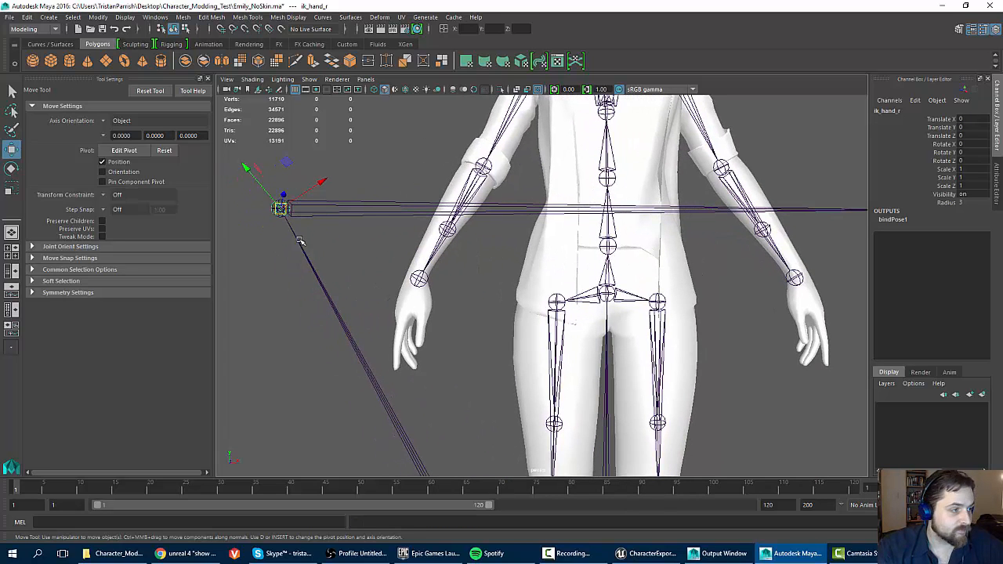
{"action": "key", "text": "v"}
{"action": "left_click_drag", "start_coordinate": [280, 207], "coordinate": [419, 278]}
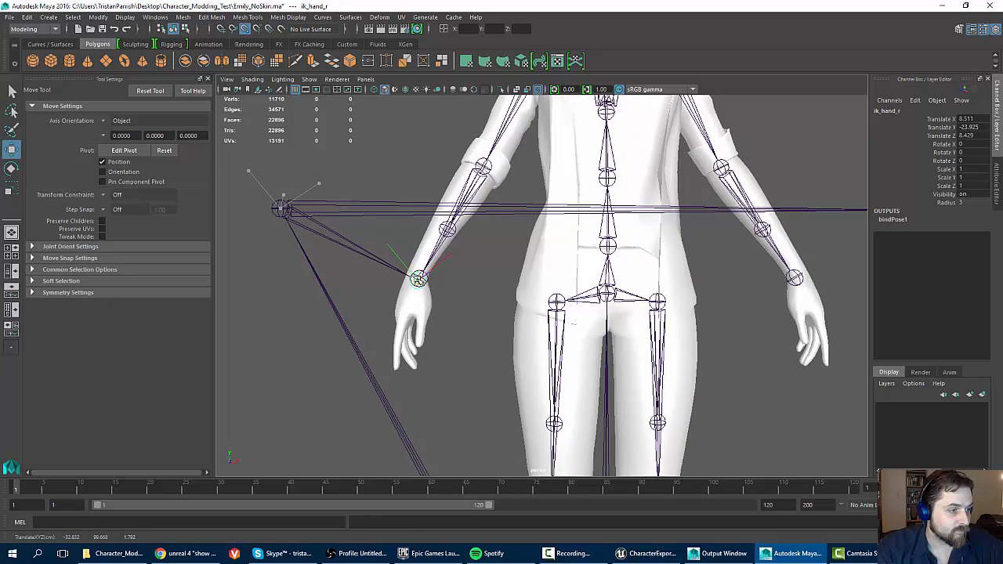
{"action": "left_click", "coordinate": [281, 208]}
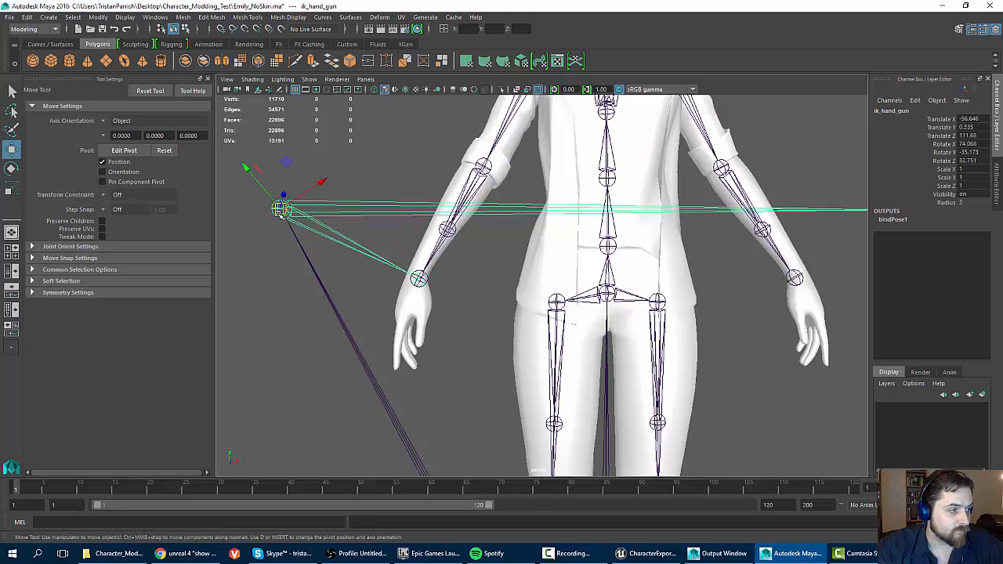
{"action": "left_click_drag", "start_coordinate": [280, 208], "coordinate": [420, 280]}
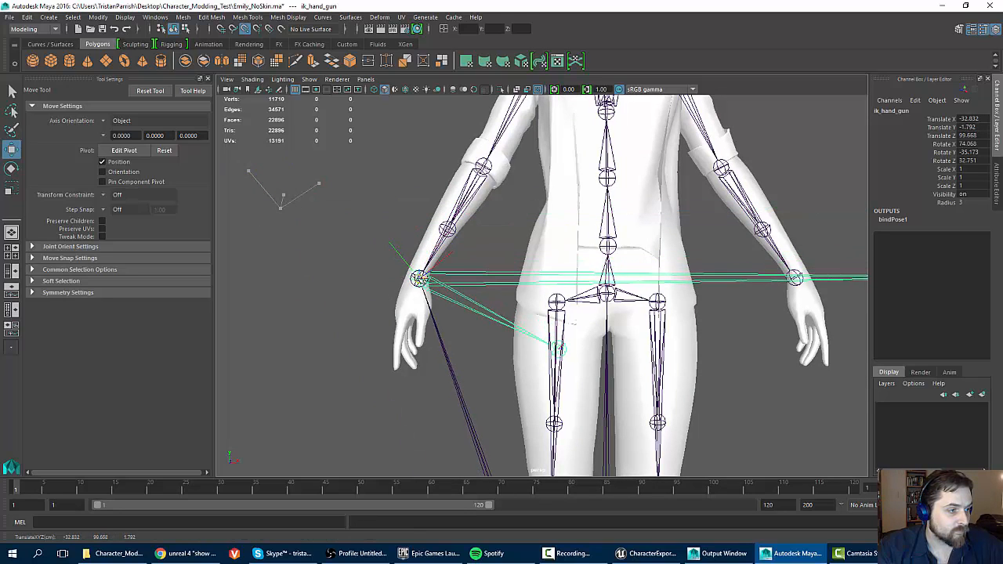
Undo the last joint move and snap the ik_hand_gun joint onto the character's right wrist joint.
{"action": "key", "text": "ctrl+z"}
{"action": "left_click", "coordinate": [280, 209]}
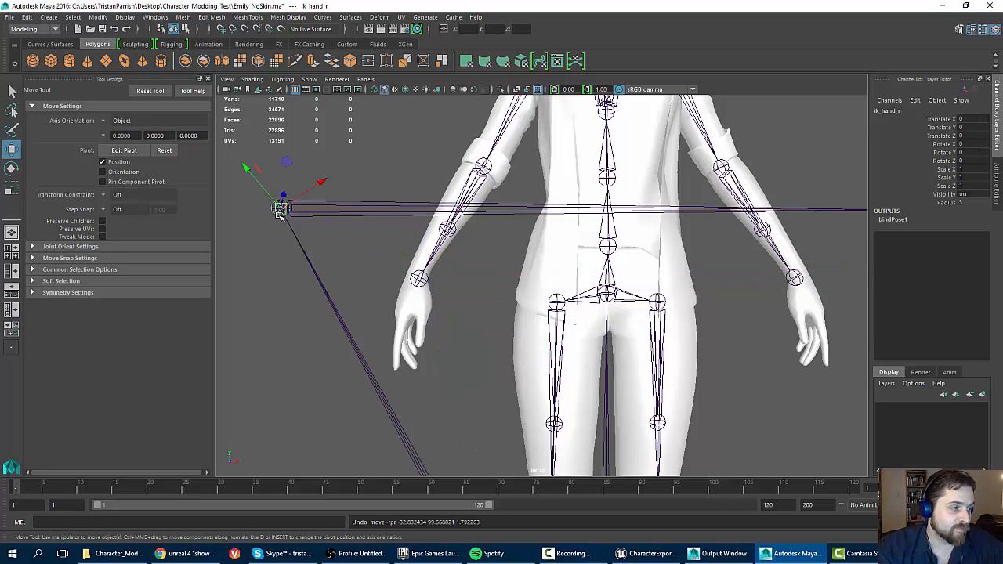
{"action": "left_click", "coordinate": [281, 210]}
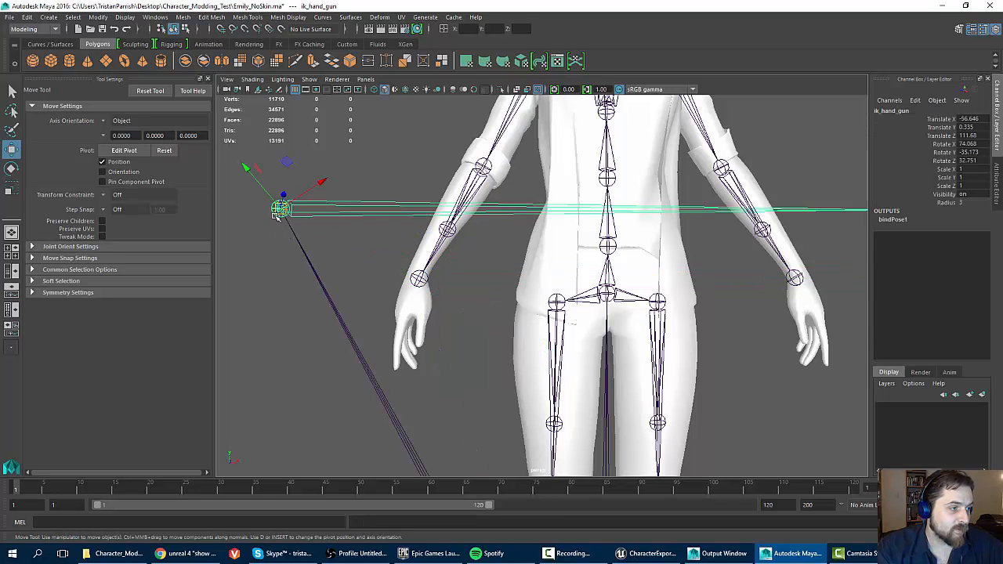
{"action": "key", "text": "v"}
{"action": "left_click_drag", "start_coordinate": [280, 208], "coordinate": [420, 280]}
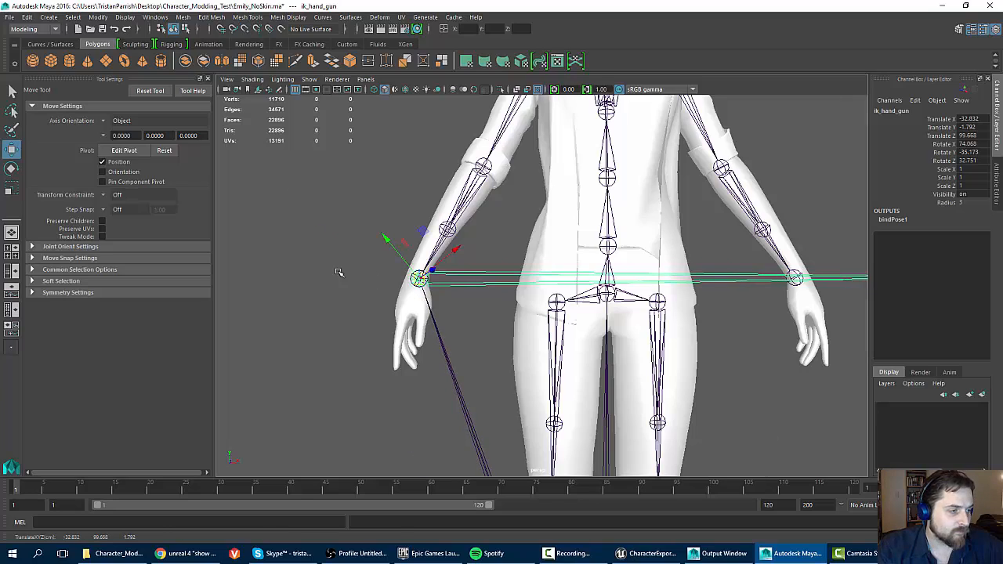
Snap the ik_hand_l joint onto the character's left wrist joint.
{"action": "scroll", "coordinate": [385, 235], "scroll_direction": "up", "scroll_amount": 6}
{"action": "left_click_drag", "start_coordinate": [476, 274], "coordinate": [525, 284], "text": "alt"}
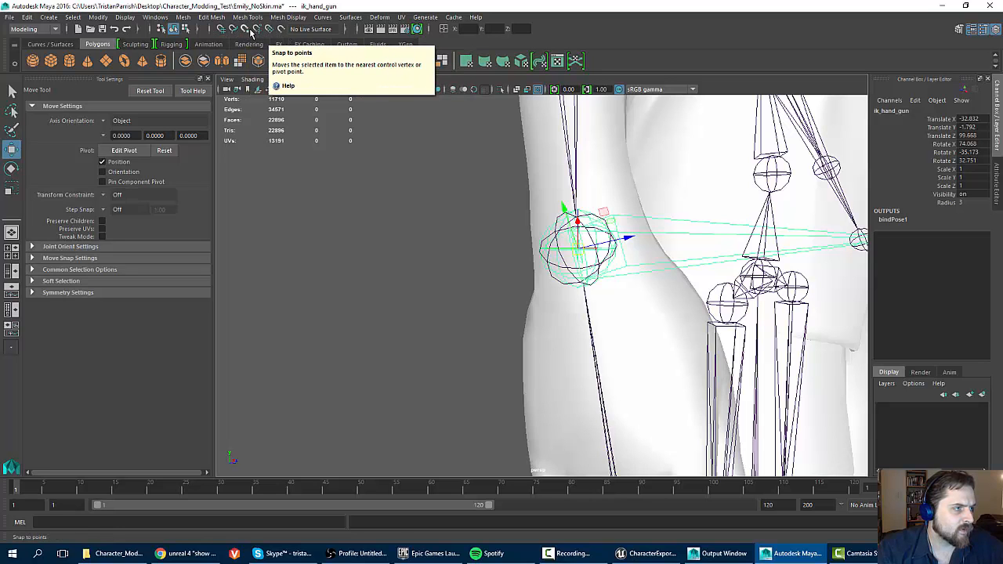
{"action": "left_click_drag", "start_coordinate": [473, 143], "coordinate": [443, 172], "text": "alt"}
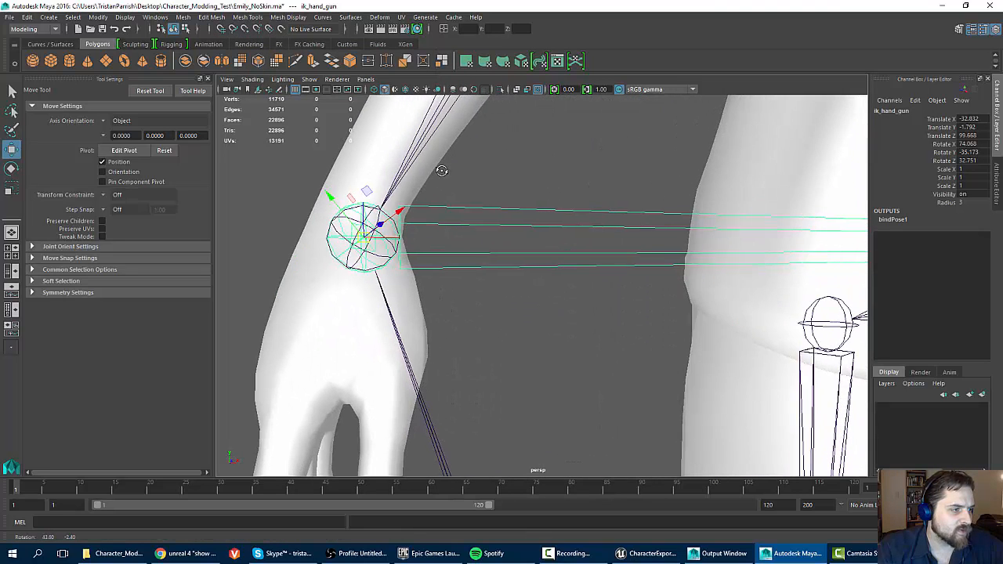
{"action": "scroll", "coordinate": [443, 171], "scroll_direction": "down", "scroll_amount": 5}
{"action": "scroll", "coordinate": [517, 215], "scroll_direction": "down", "scroll_amount": 5}
{"action": "middle_click_drag", "start_coordinate": [604, 245], "coordinate": [403, 230], "text": "alt"}
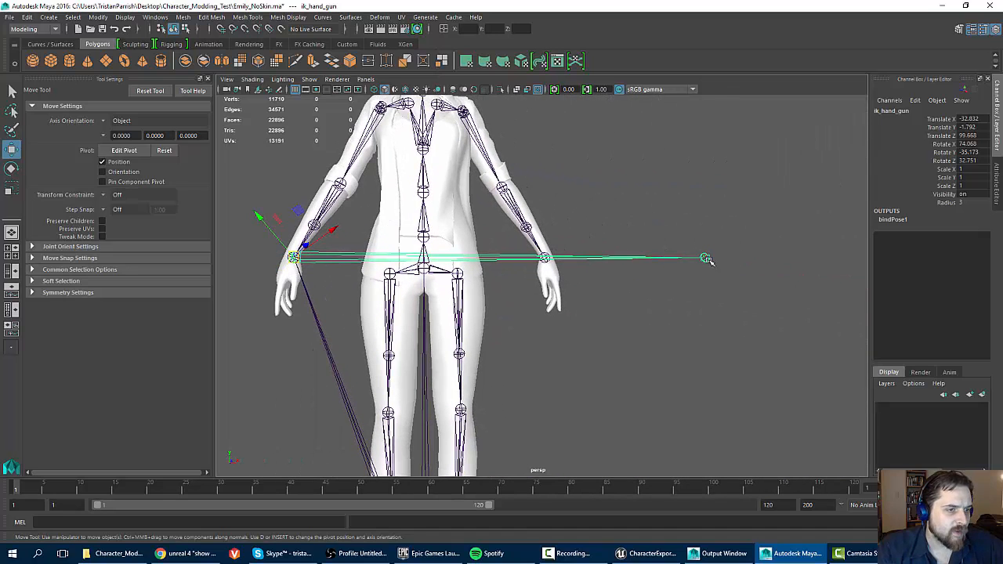
{"action": "left_click", "coordinate": [708, 255]}
{"action": "scroll", "coordinate": [601, 251], "scroll_direction": "up", "scroll_amount": 3}
{"action": "key", "text": "v"}
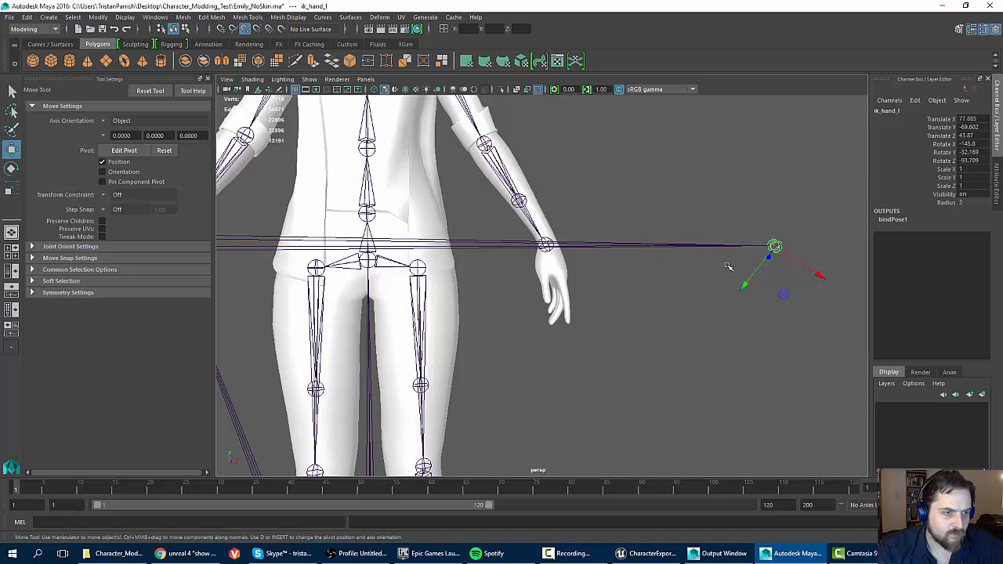
{"action": "left_click_drag", "start_coordinate": [774, 246], "coordinate": [483, 233]}
Examine the full skeleton's placement inside the character mesh, from the hands down to the feet.
{"action": "right_click_drag", "start_coordinate": [483, 232], "coordinate": [405, 211], "text": "alt"}
{"action": "middle_click_drag", "start_coordinate": [405, 211], "coordinate": [419, 155], "text": "alt"}
{"action": "right_click_drag", "start_coordinate": [419, 155], "coordinate": [444, 161], "text": "alt"}
{"action": "left_click_drag", "start_coordinate": [443, 161], "coordinate": [472, 210], "text": "alt"}
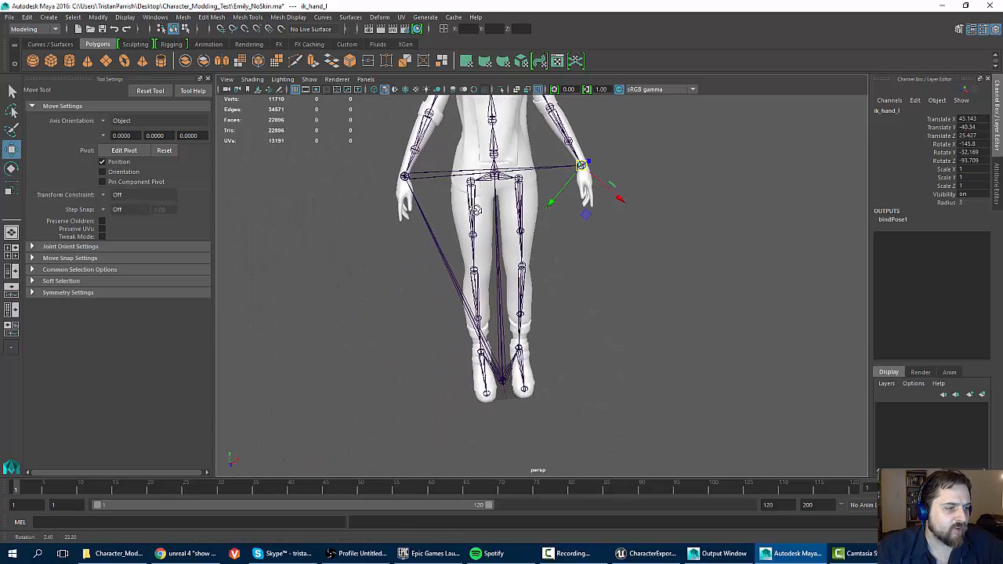
{"action": "middle_click_drag", "start_coordinate": [473, 210], "coordinate": [476, 292], "text": "alt"}
{"action": "scroll", "coordinate": [477, 292], "scroll_direction": "down", "scroll_amount": 4}
{"action": "left_click_drag", "start_coordinate": [477, 292], "coordinate": [475, 259], "text": "alt"}
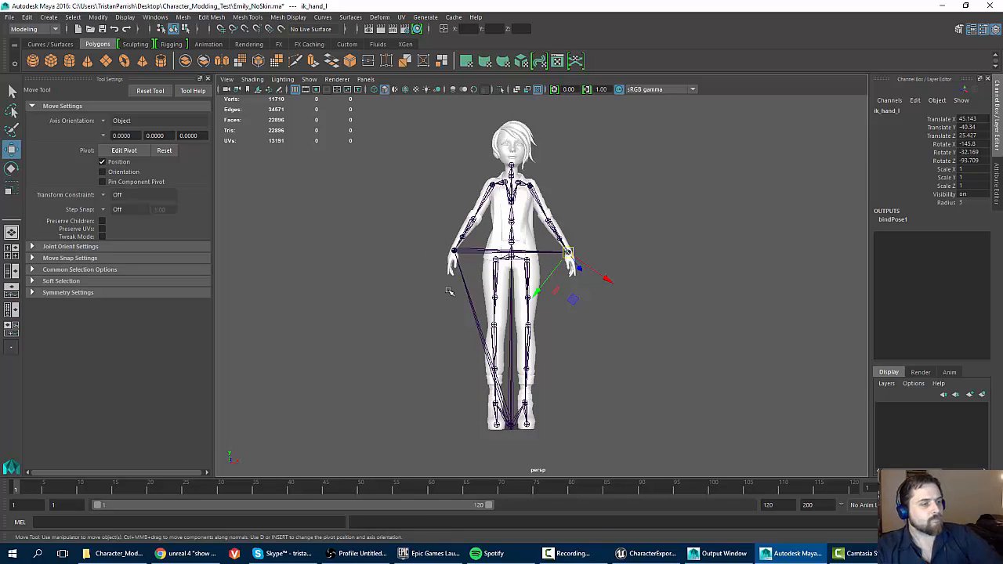
{"action": "left_click", "coordinate": [511, 349]}
{"action": "left_click", "coordinate": [526, 343]}
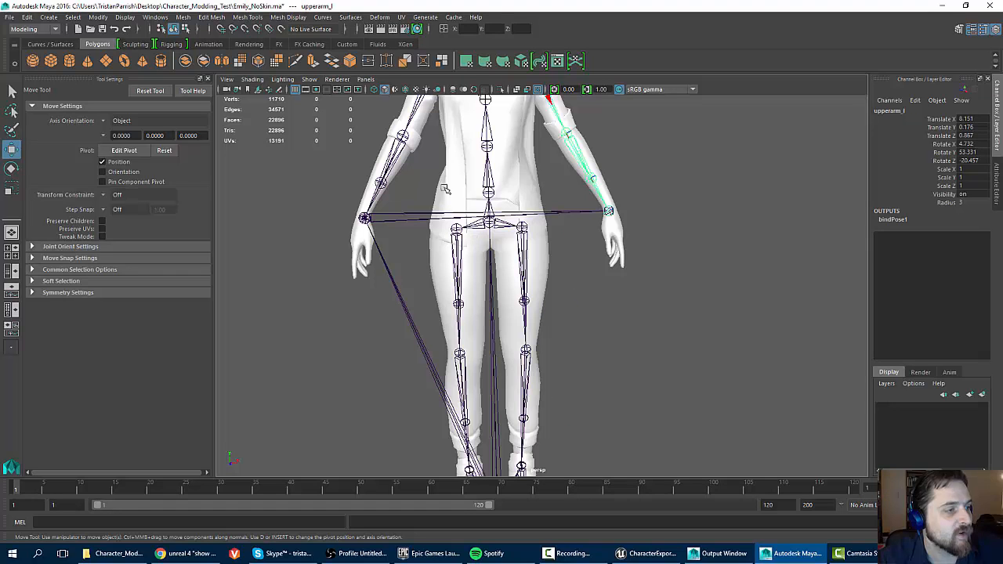
Freeze the Skin mesh's translate, rotate and scale transformations, with Lock normals set to Never and Preserve normals enabled.
{"action": "left_click", "coordinate": [465, 170]}
{"action": "middle_click_drag", "start_coordinate": [471, 264], "coordinate": [492, 354], "text": "alt"}
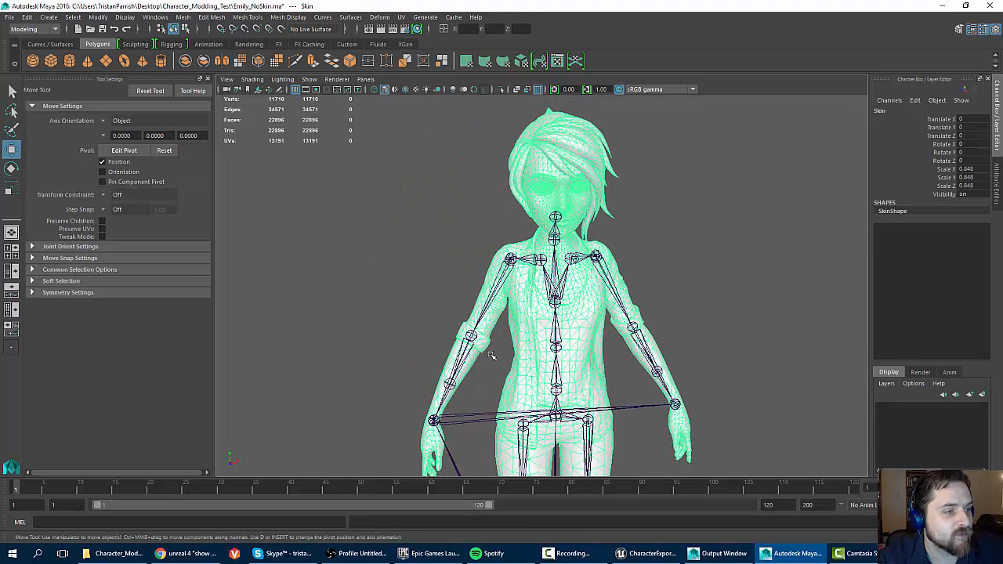
{"action": "left_click_drag", "start_coordinate": [492, 353], "coordinate": [522, 298], "text": "alt"}
{"action": "middle_click_drag", "start_coordinate": [522, 297], "coordinate": [513, 274], "text": "alt"}
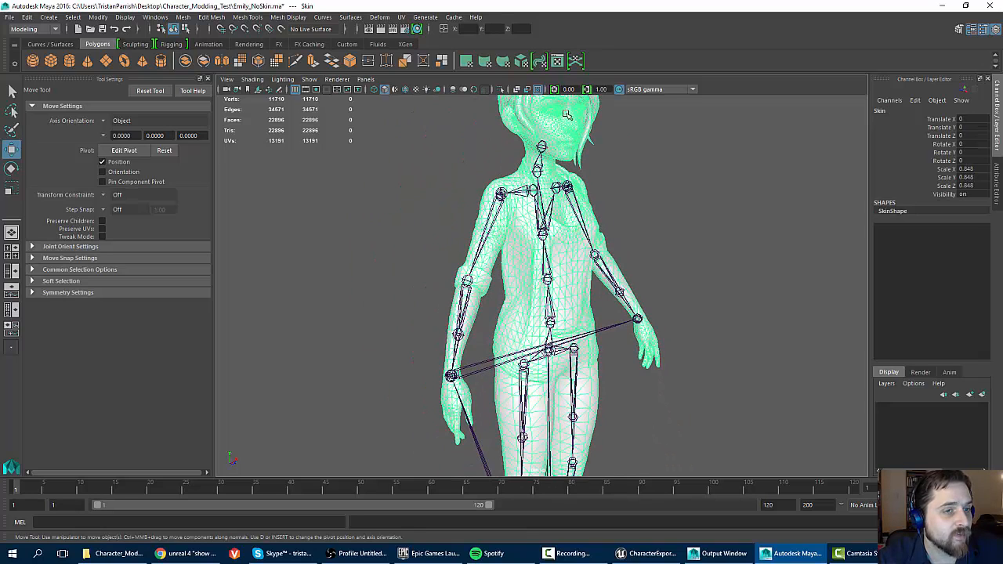
{"action": "left_click", "coordinate": [98, 16]}
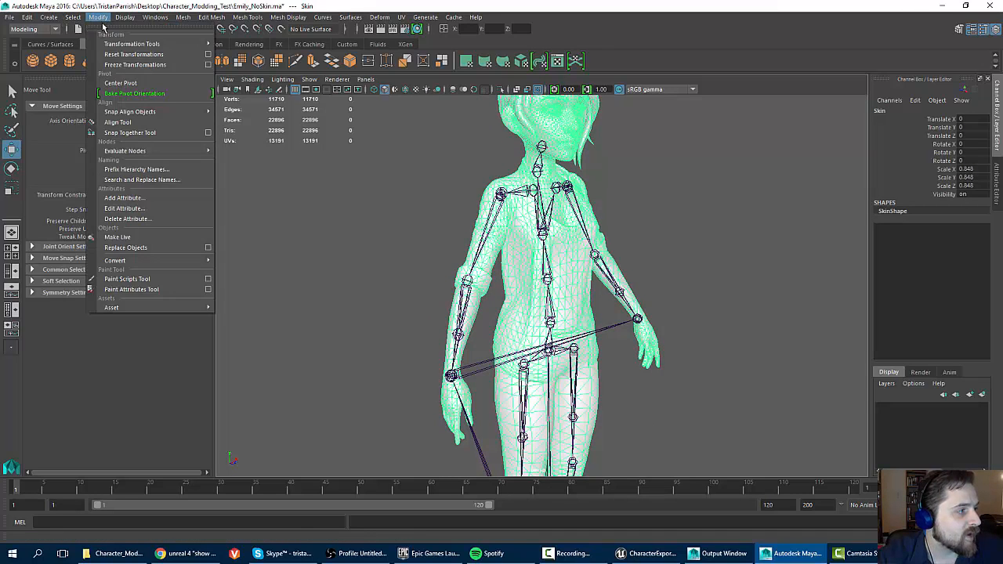
{"action": "left_click", "coordinate": [207, 65]}
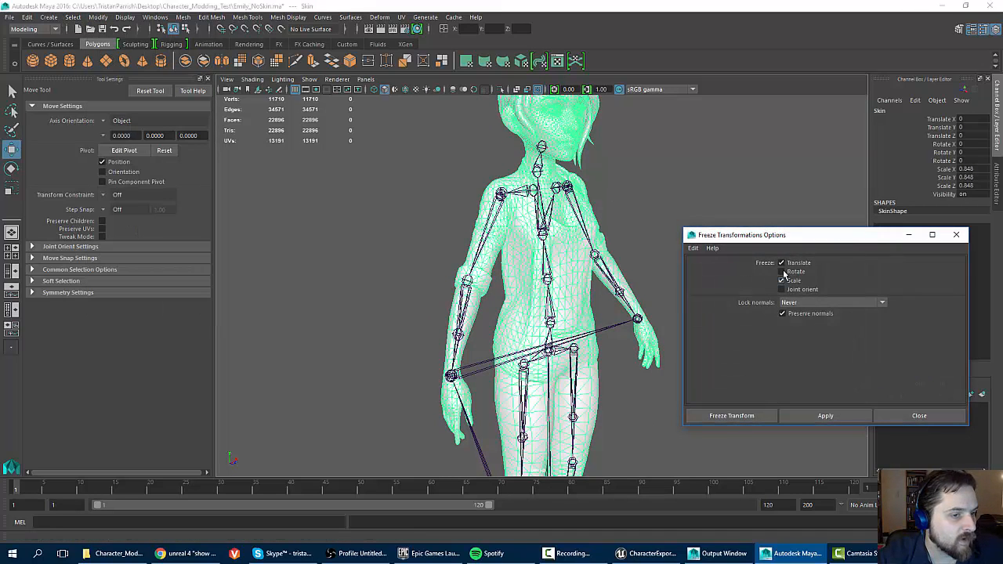
{"action": "left_click", "coordinate": [798, 416]}
{"action": "left_click_drag", "start_coordinate": [767, 236], "coordinate": [181, 186]}
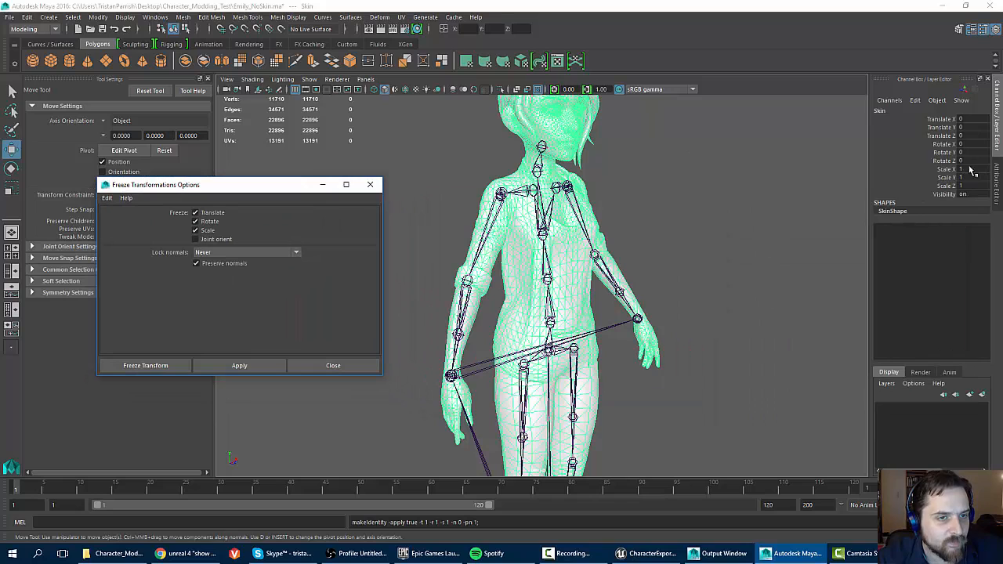
{"action": "left_click", "coordinate": [370, 184]}
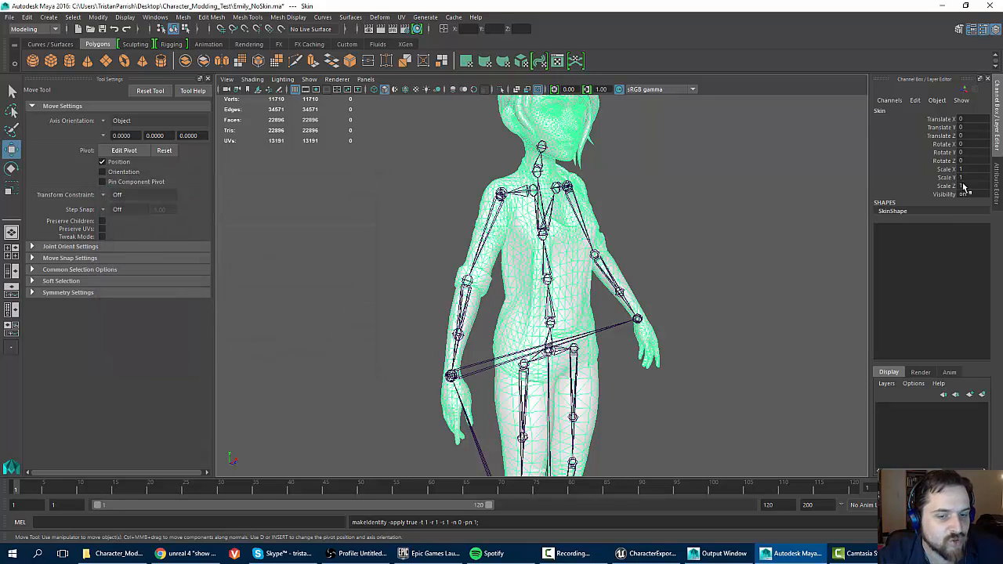